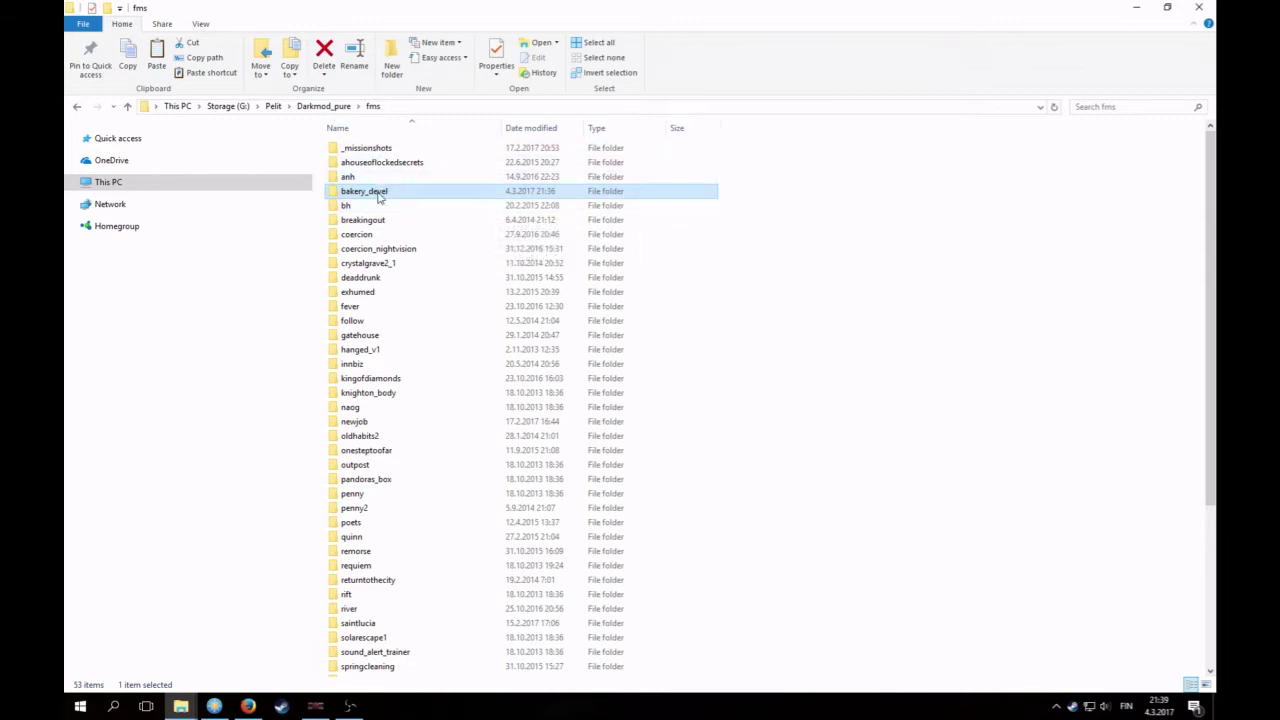
# Step: Open the assets folder inside the guis folder of the bakery_devel mission
pyautogui.moveTo(366, 198)
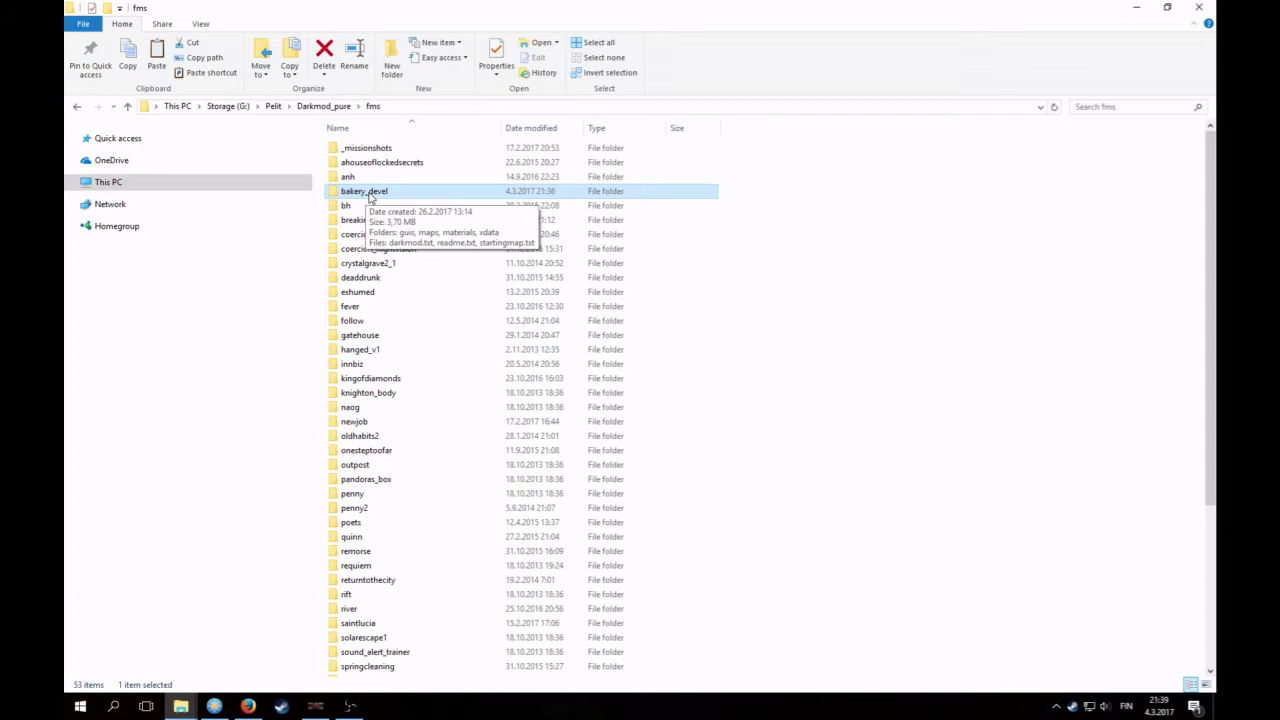
pyautogui.doubleClick(369, 192)
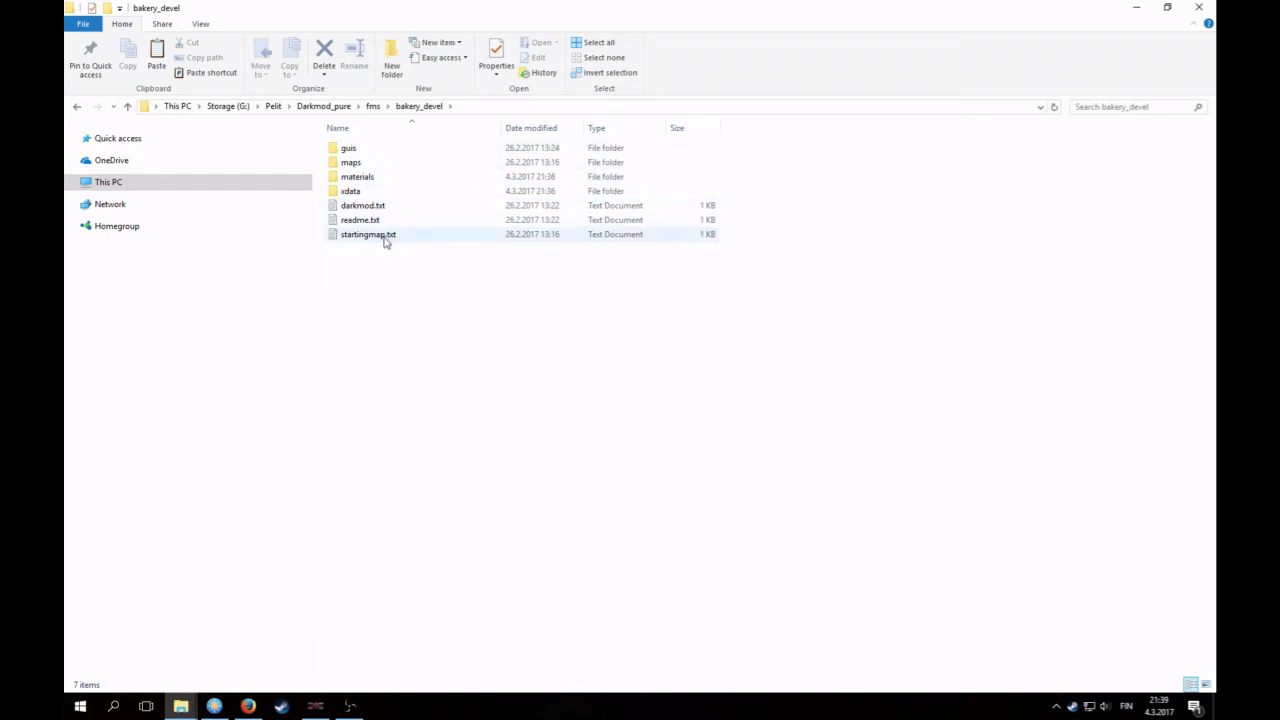
pyautogui.doubleClick(354, 153)
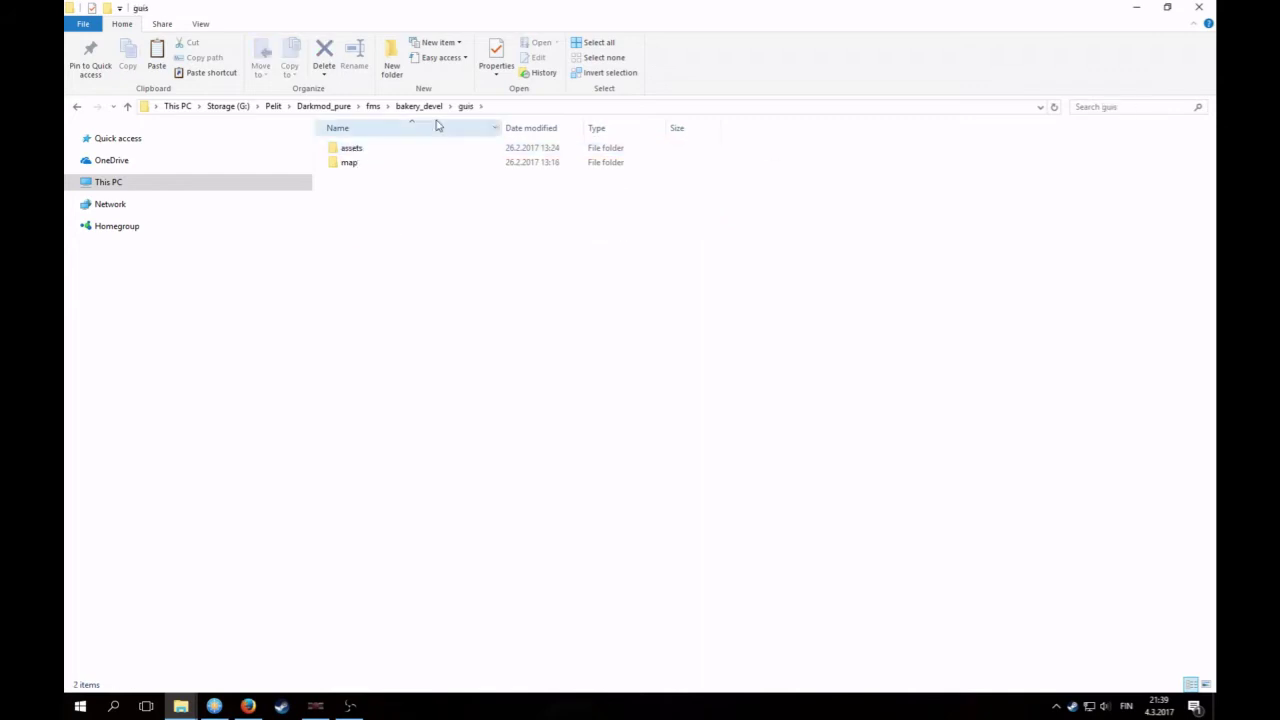
pyautogui.doubleClick(353, 150)
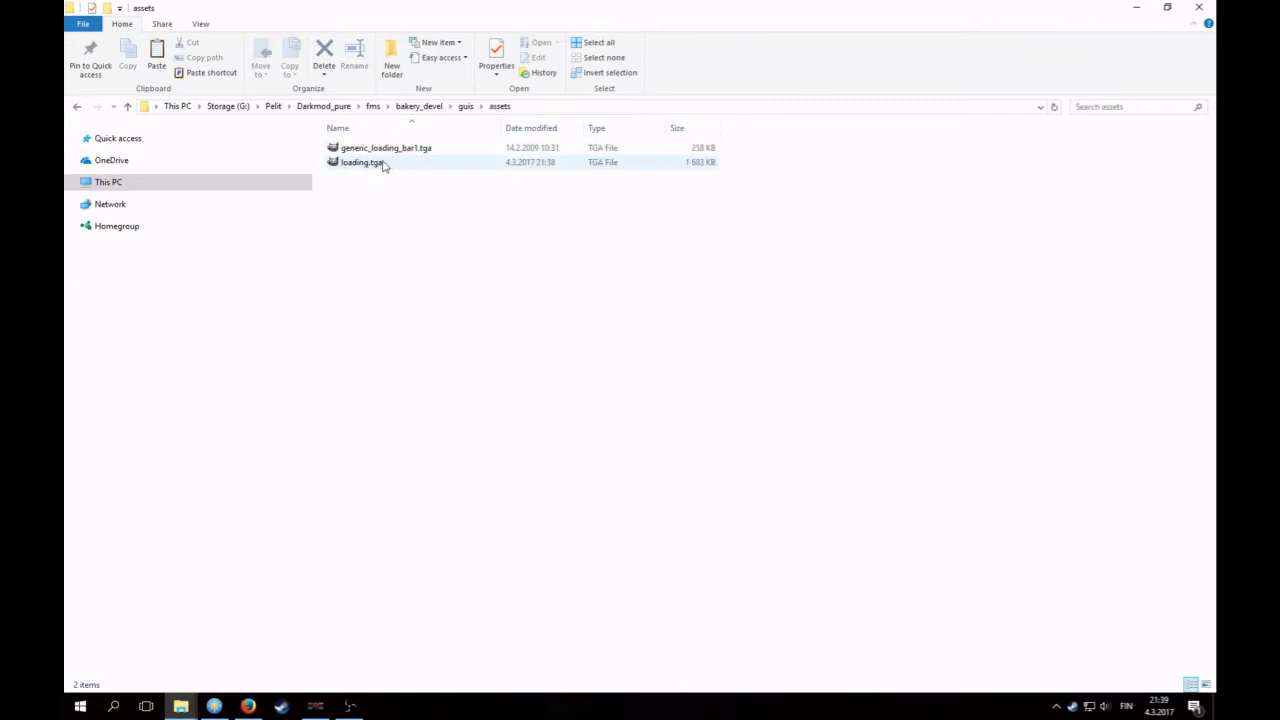
pyautogui.rightClick(395, 152)
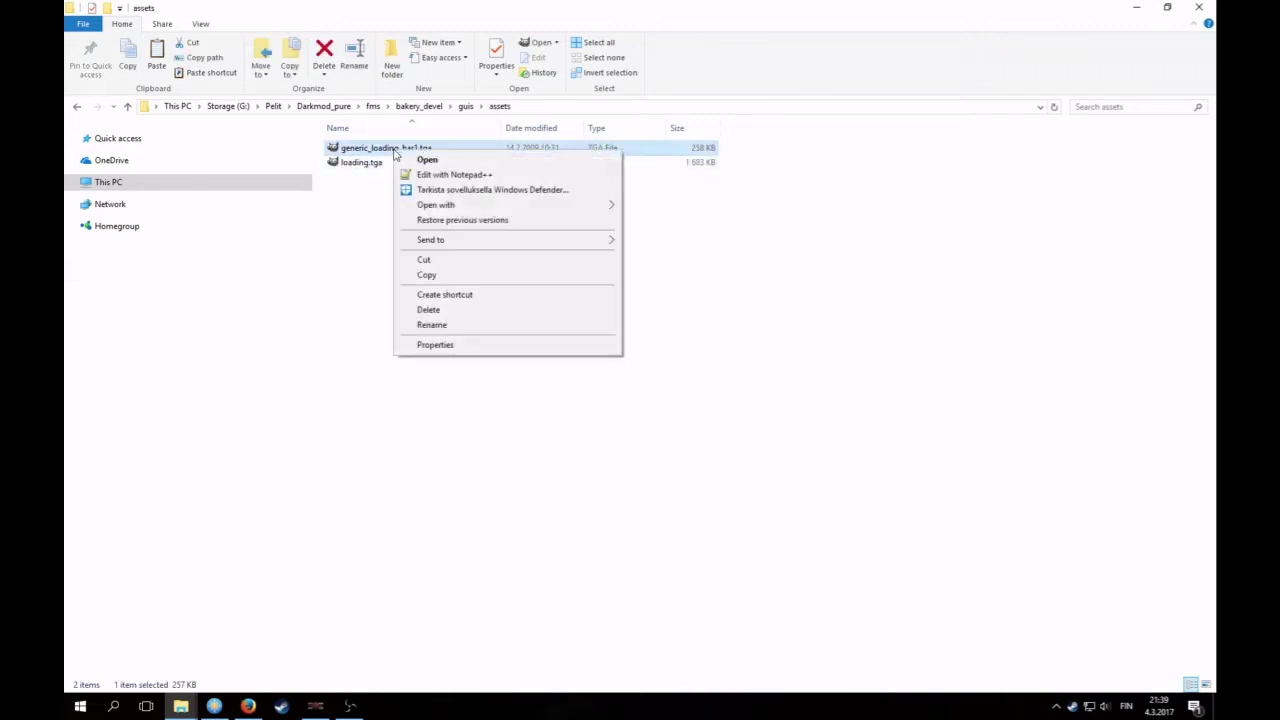
pyautogui.moveTo(486, 205)
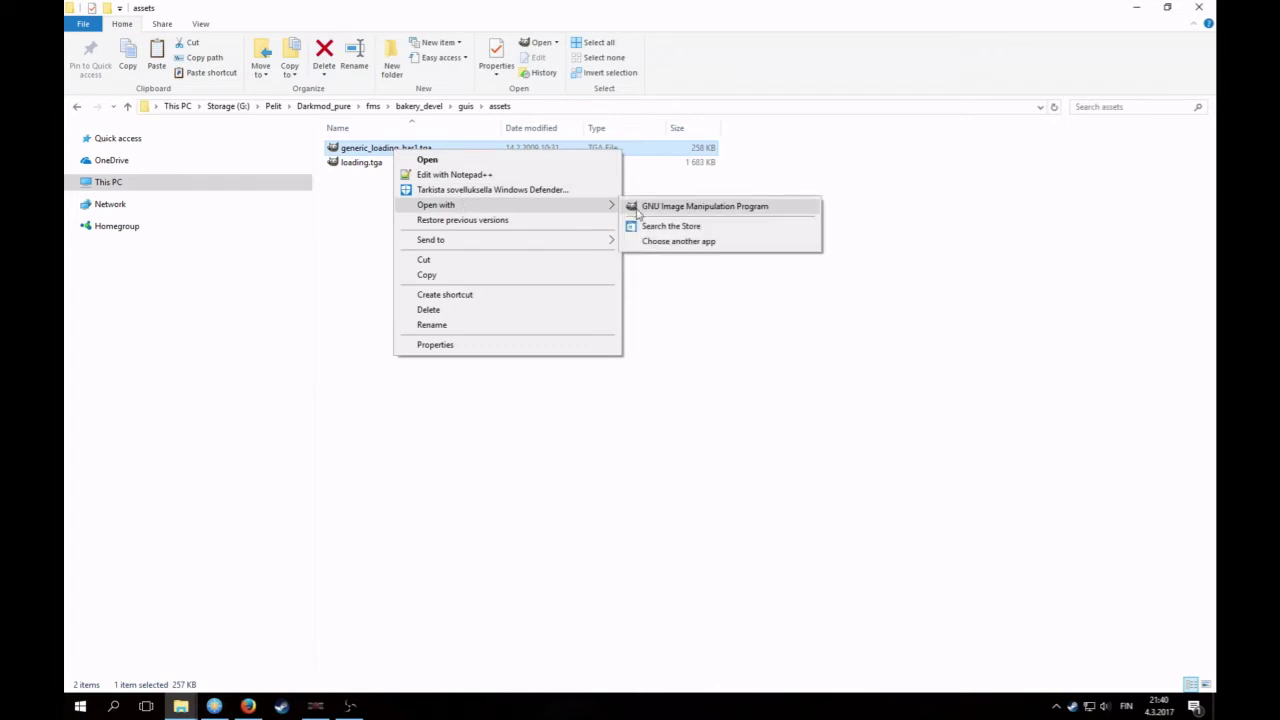
pyautogui.click(705, 328)
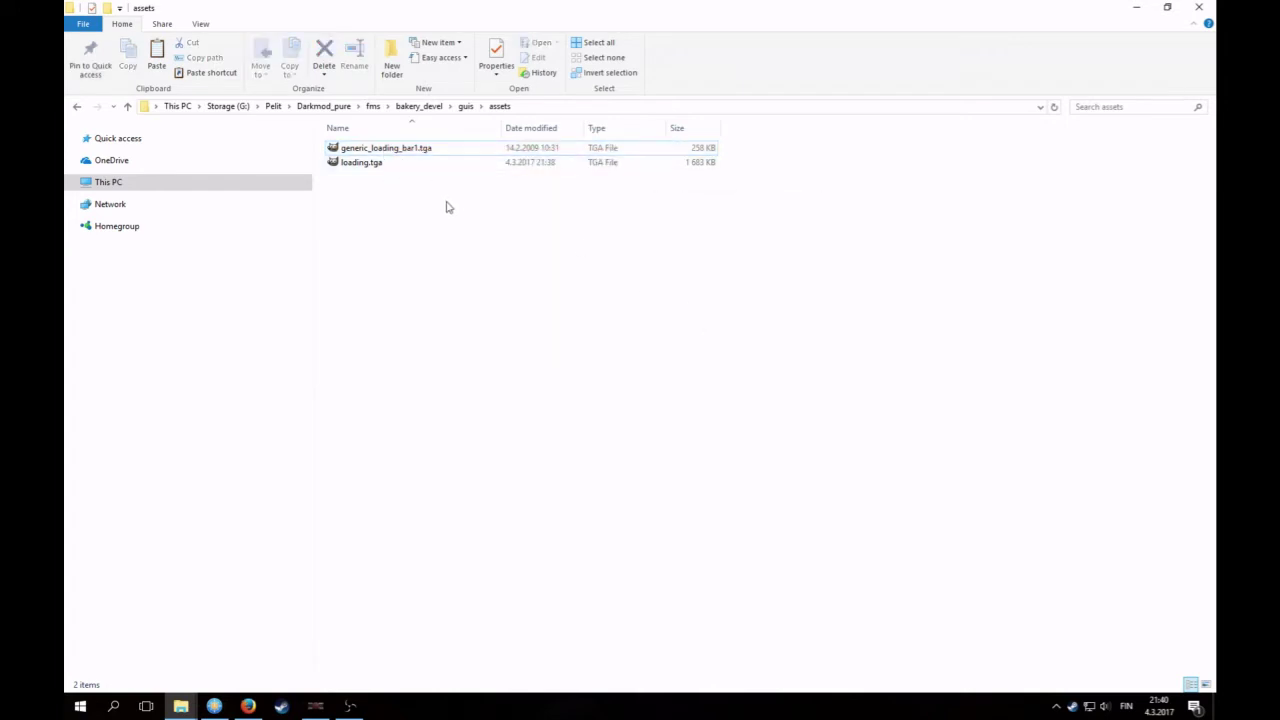
# Step: View loading.tga in the GNU Image Manipulation Program, then close the program
pyautogui.rightClick(363, 165)
pyautogui.moveTo(434, 231)
pyautogui.click(613, 220)
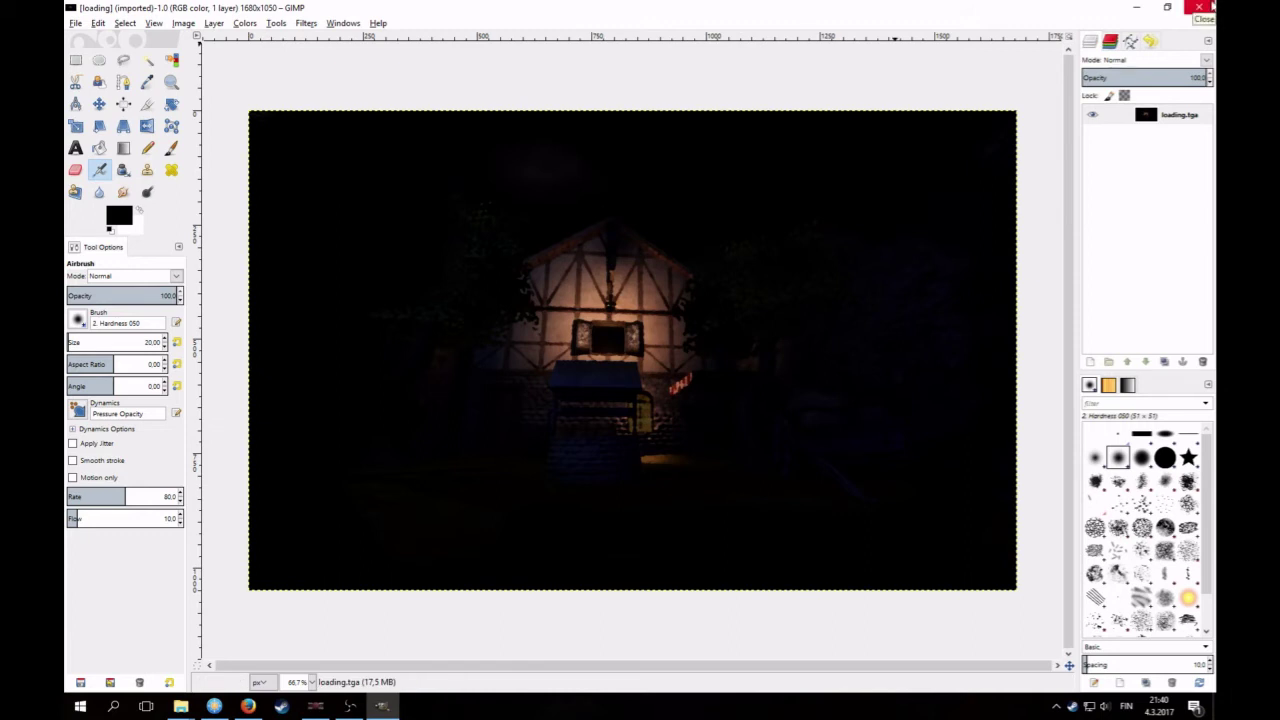
pyautogui.click(1210, 7)
# Step: Open bakery.gui from the map folder inside guis in Notepad++
pyautogui.click(466, 107)
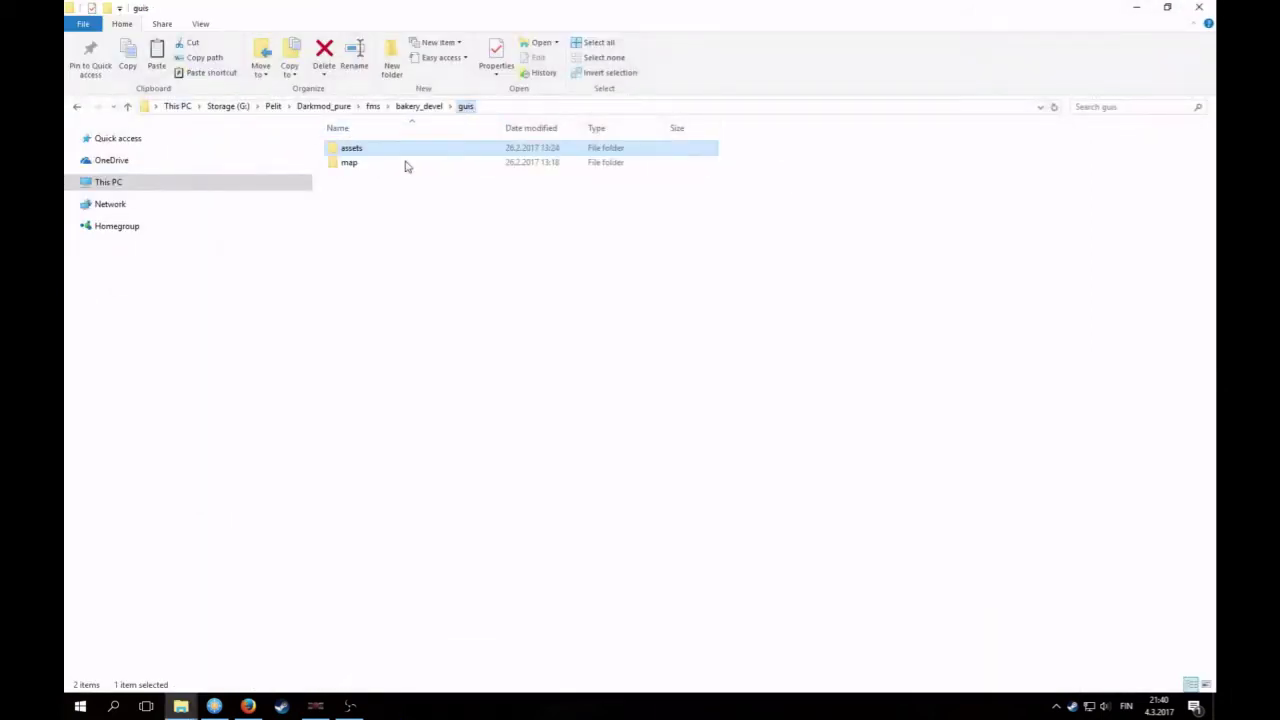
pyautogui.doubleClick(352, 163)
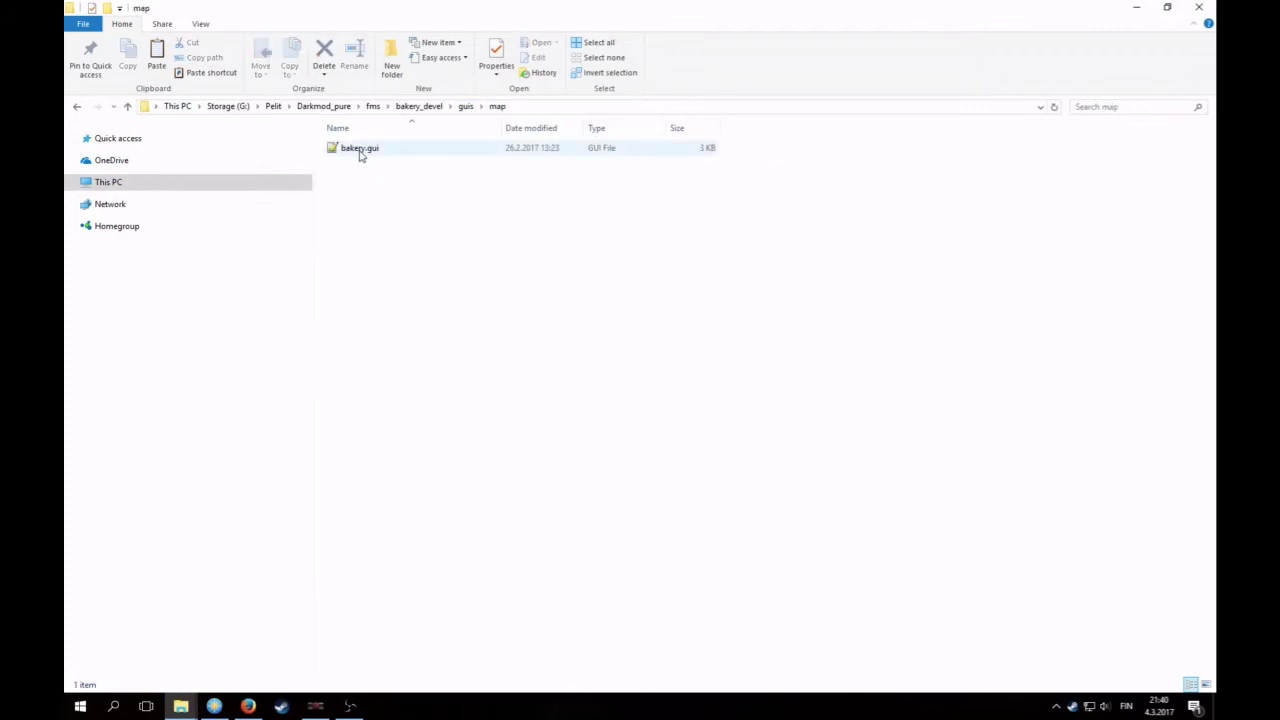
pyautogui.doubleClick(360, 152)
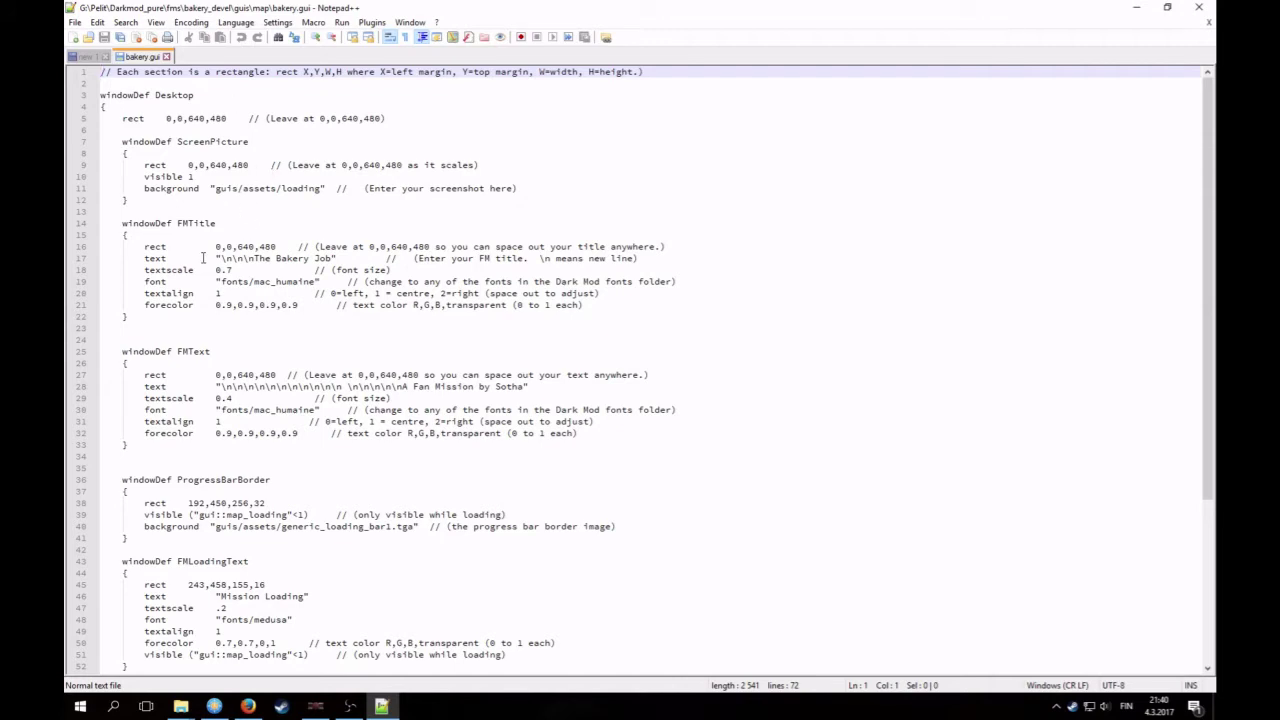
# Step: Examine the title, fan mission text, progress bar border and screenshot background definitions in bakery.gui
pyautogui.click(183, 223)
pyautogui.moveTo(334, 258); pyautogui.dragTo(208, 260)
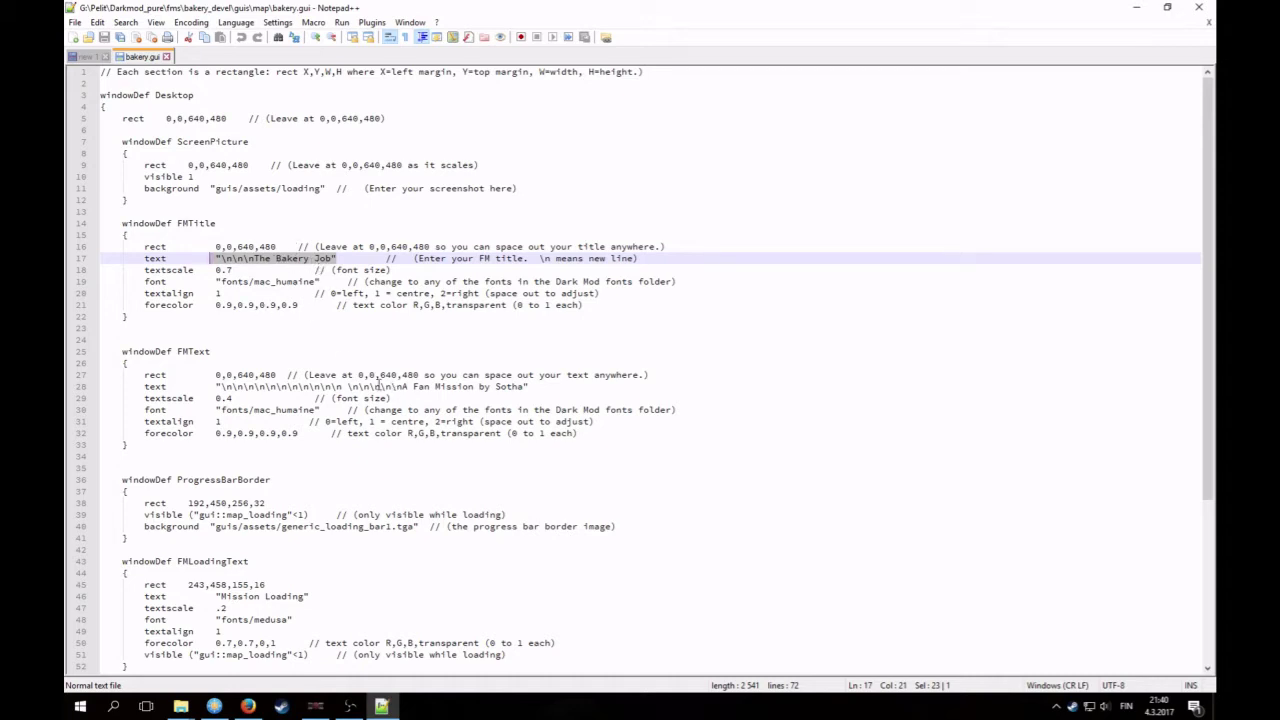
pyautogui.moveTo(530, 386); pyautogui.dragTo(357, 387)
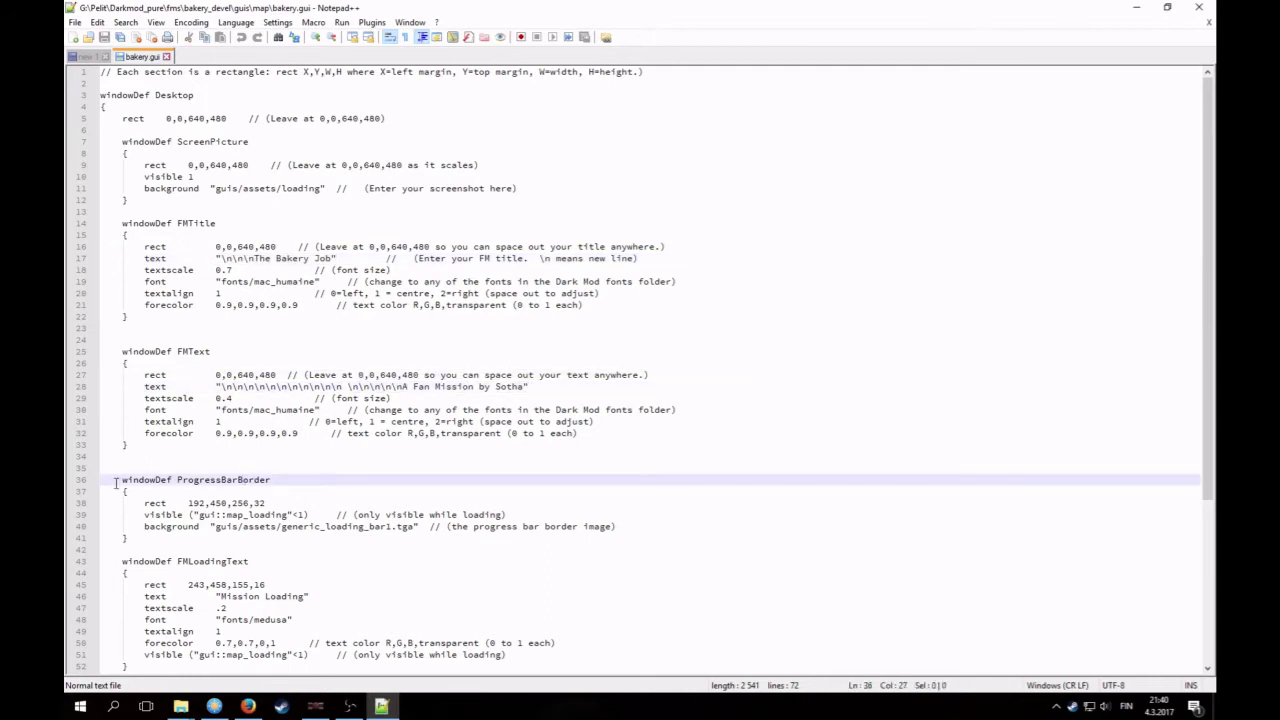
pyautogui.moveTo(121, 480); pyautogui.dragTo(323, 536)
pyautogui.scroll(-4, 268, 500)
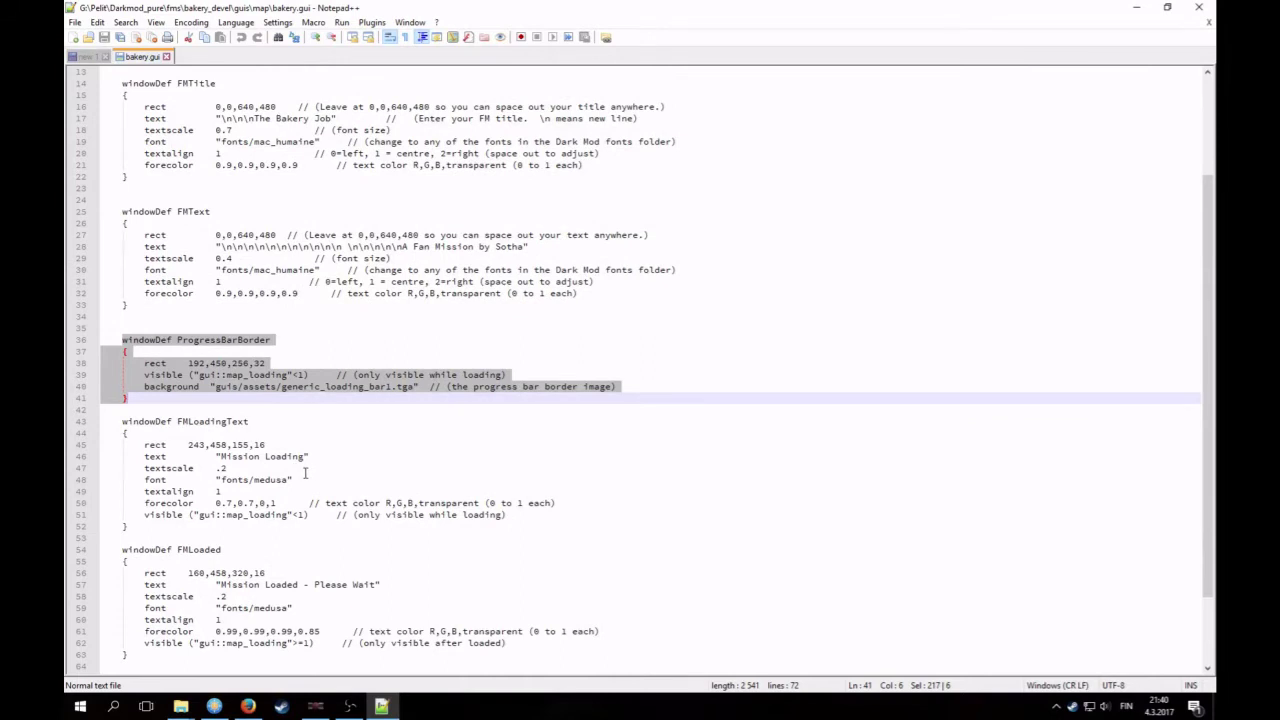
pyautogui.scroll(4, 304, 473)
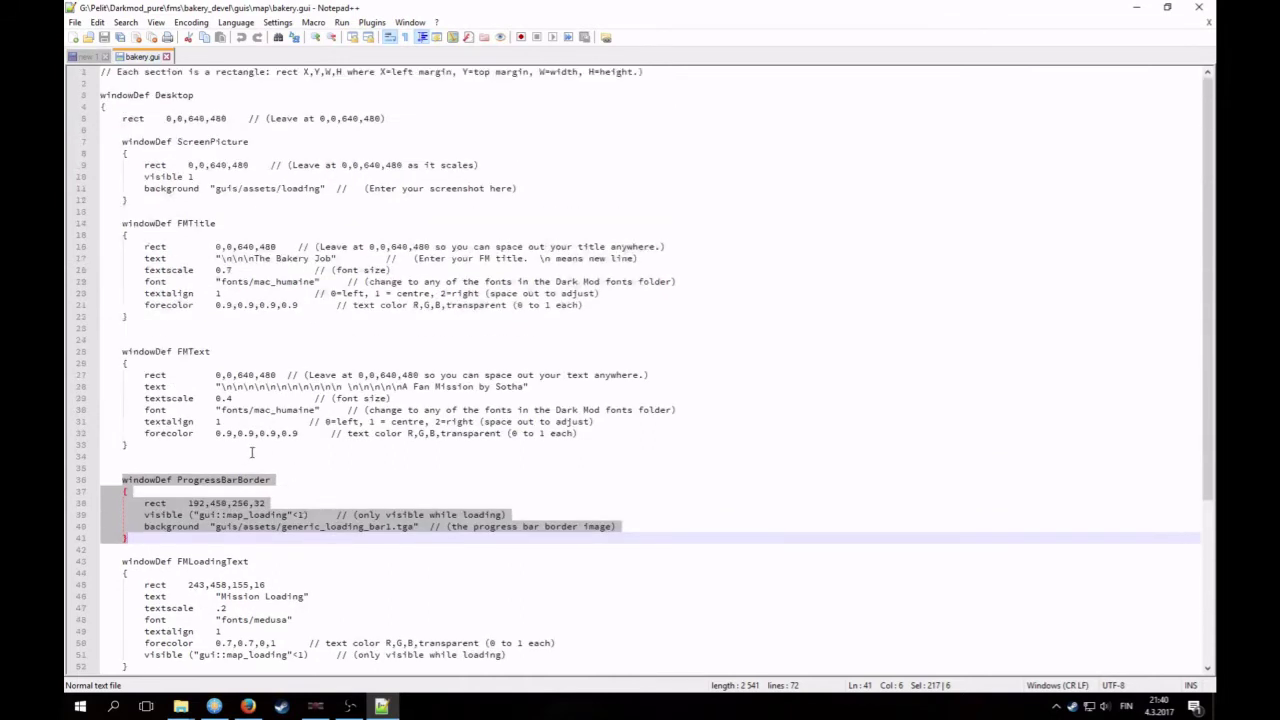
pyautogui.moveTo(333, 188); pyautogui.dragTo(220, 199)
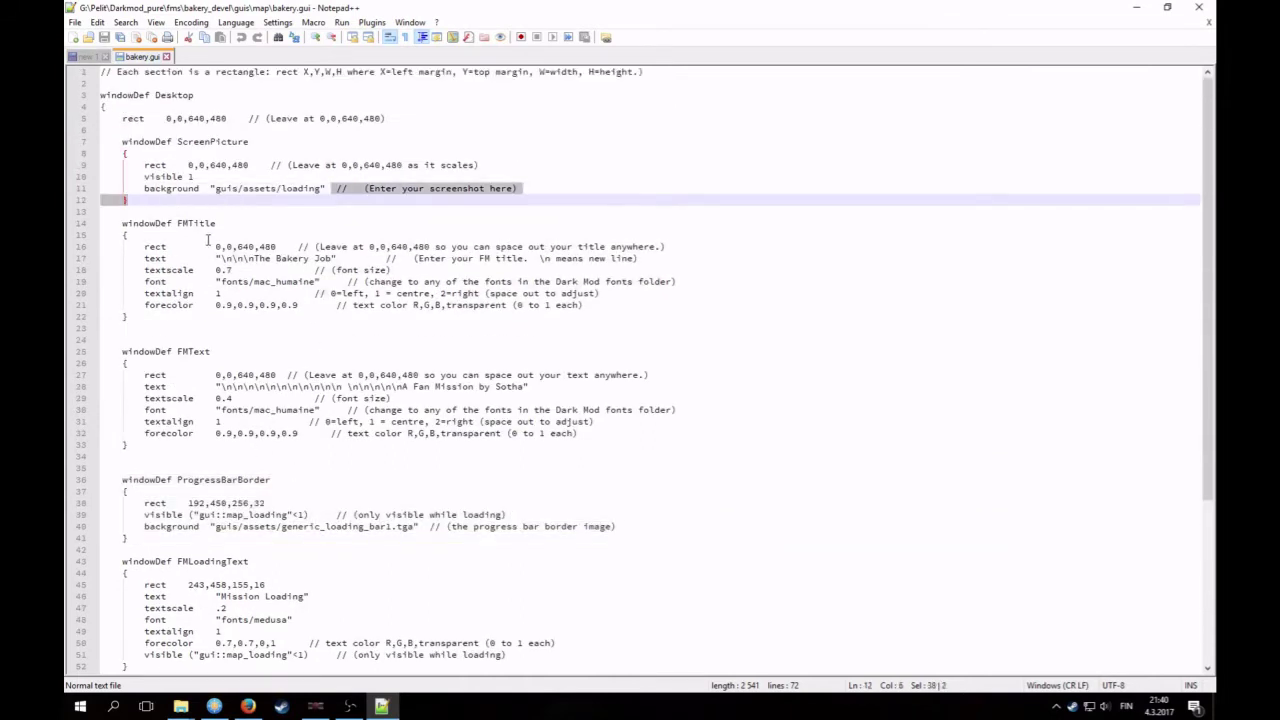
pyautogui.click(226, 200)
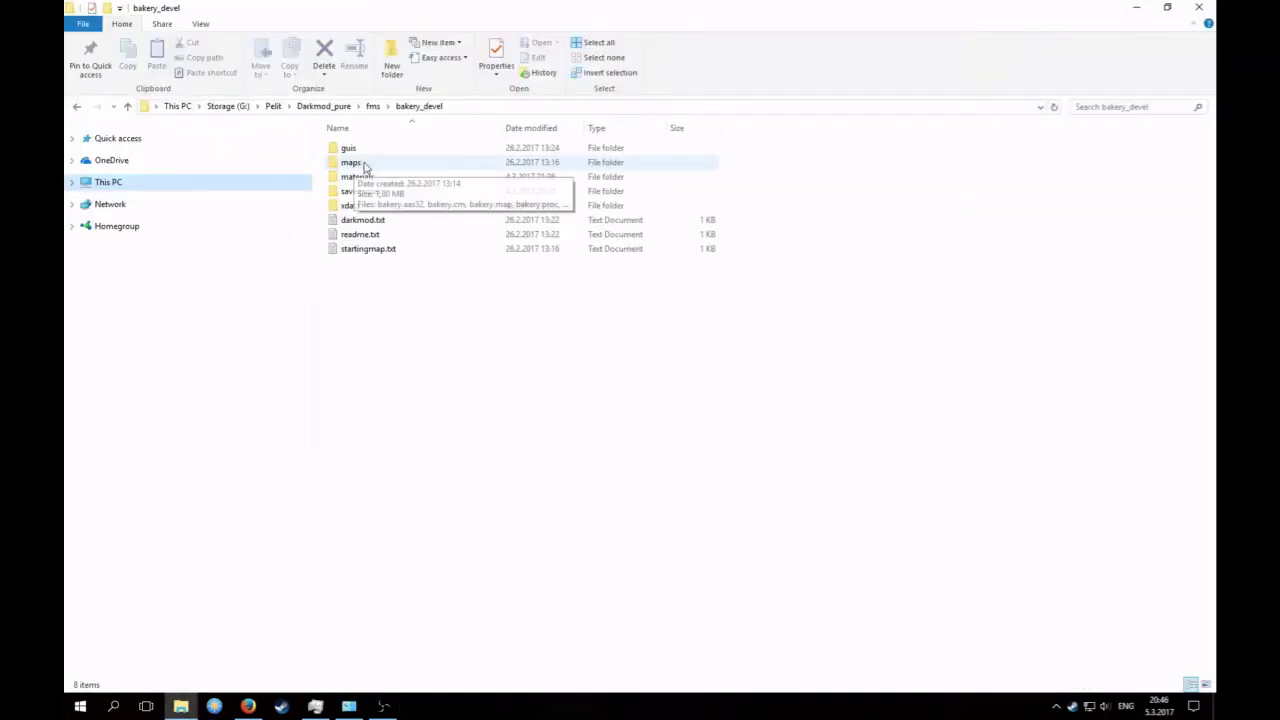
# Step: Examine bakery.aas32, bakery.cm, bakery.map and bakery.proc in the mission's maps folder
pyautogui.doubleClick(356, 164)
pyautogui.click(380, 149)
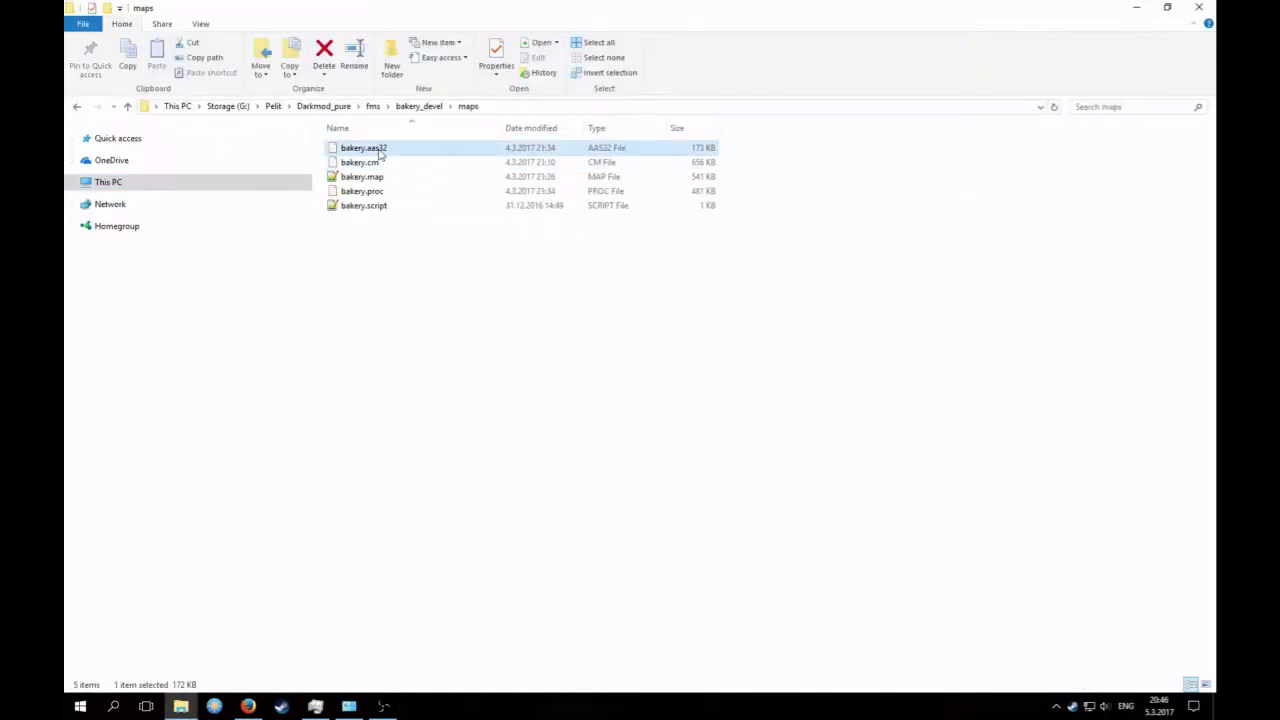
pyautogui.click(371, 180)
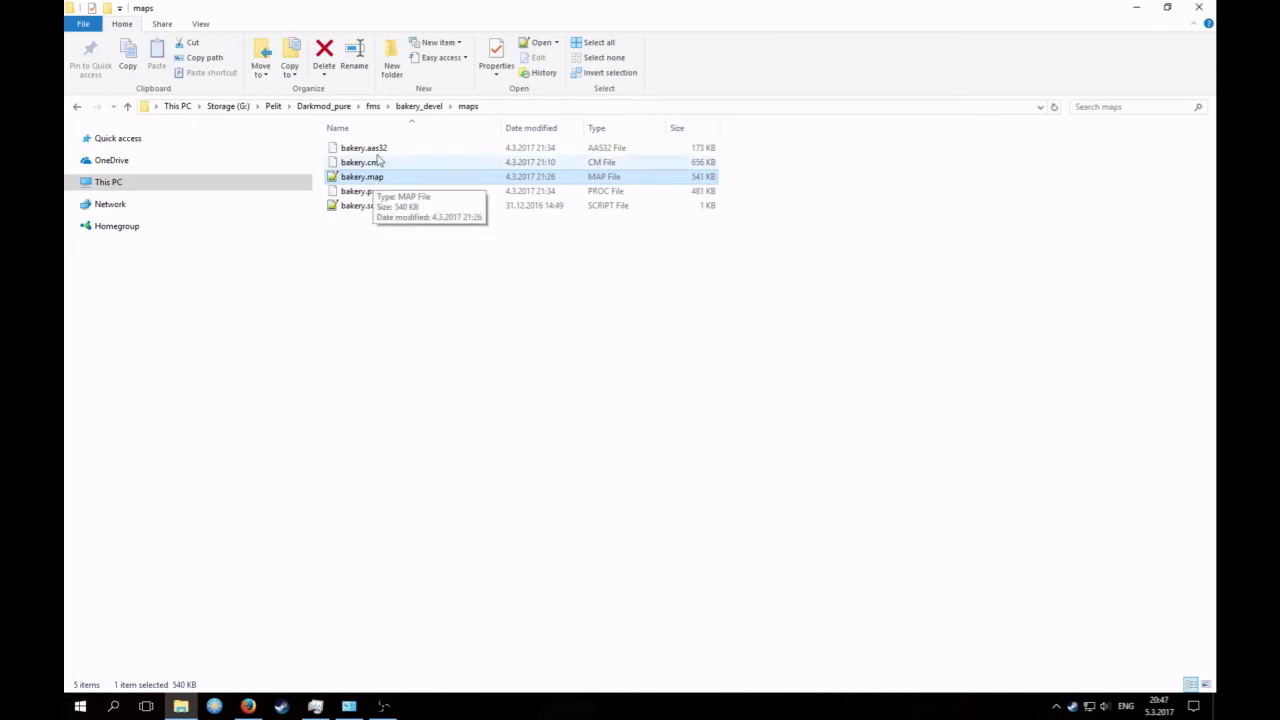
pyautogui.click(395, 150)
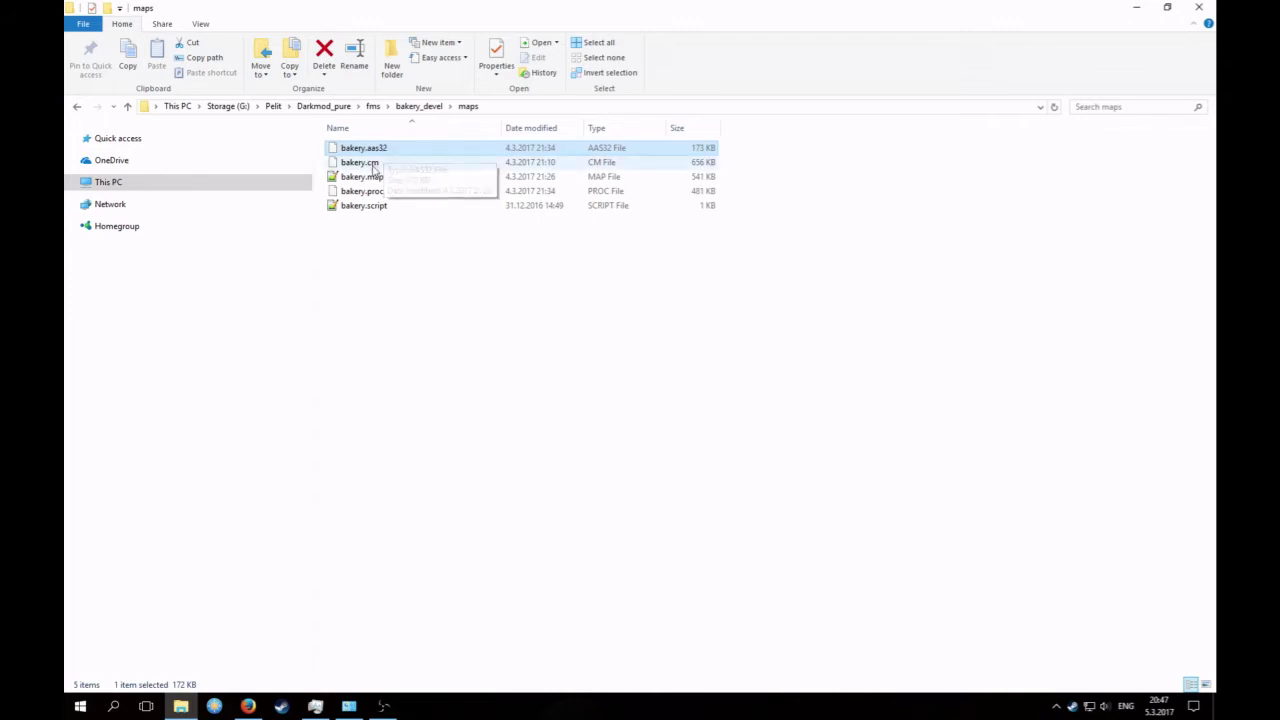
pyautogui.click(366, 162)
pyautogui.click(382, 193)
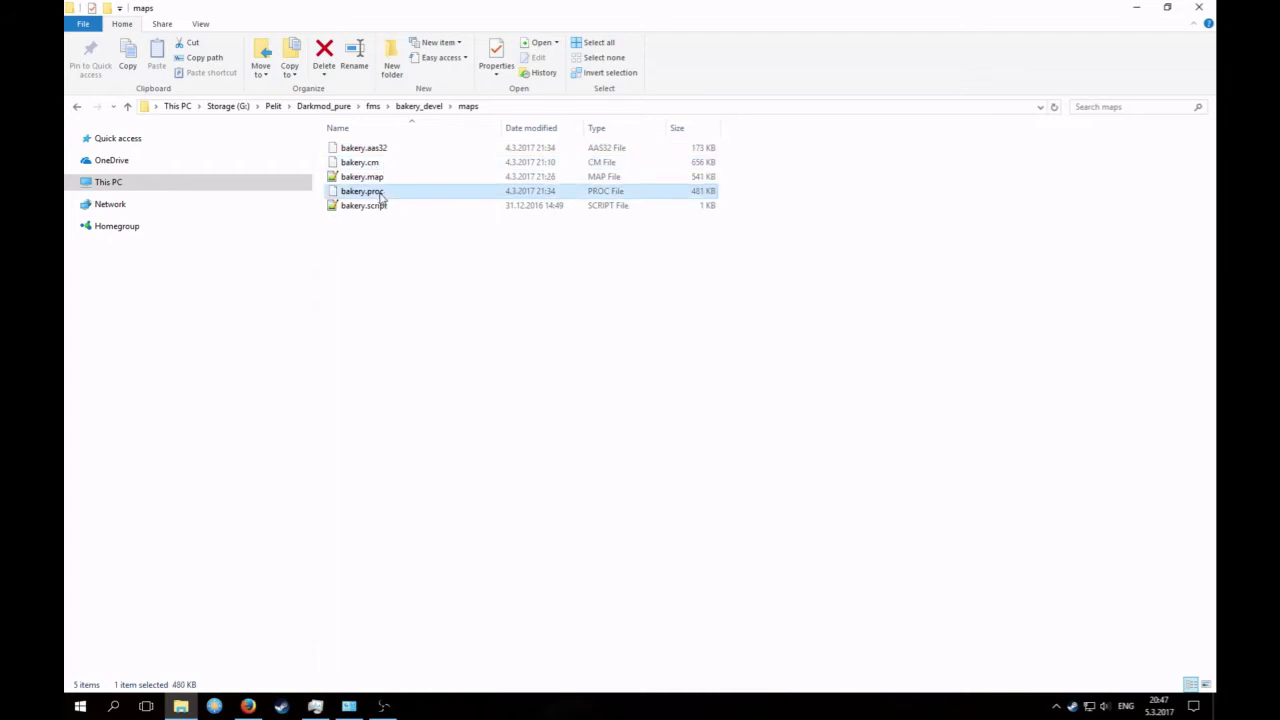
pyautogui.click(363, 148)
pyautogui.click(362, 163)
pyautogui.click(376, 193)
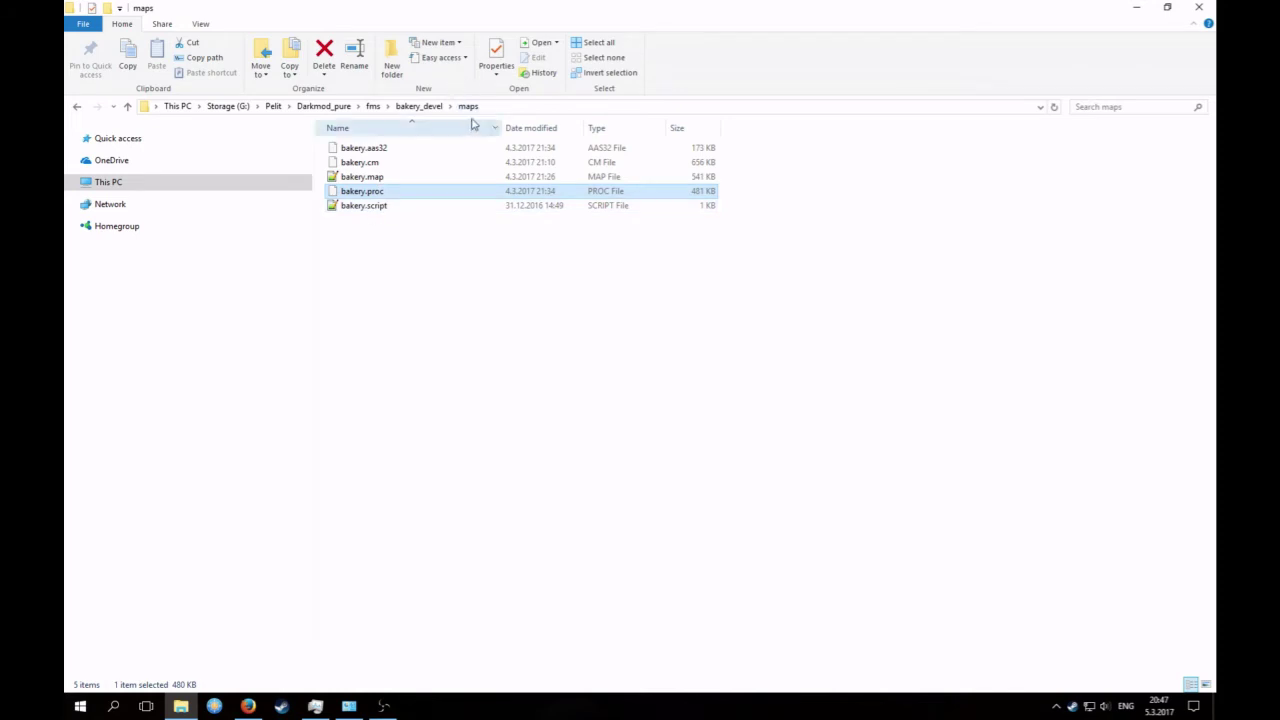
# Step: Open bakery.script in Notepad++ and close bakery.gui and the "new 1" document without saving
pyautogui.doubleClick(365, 208)
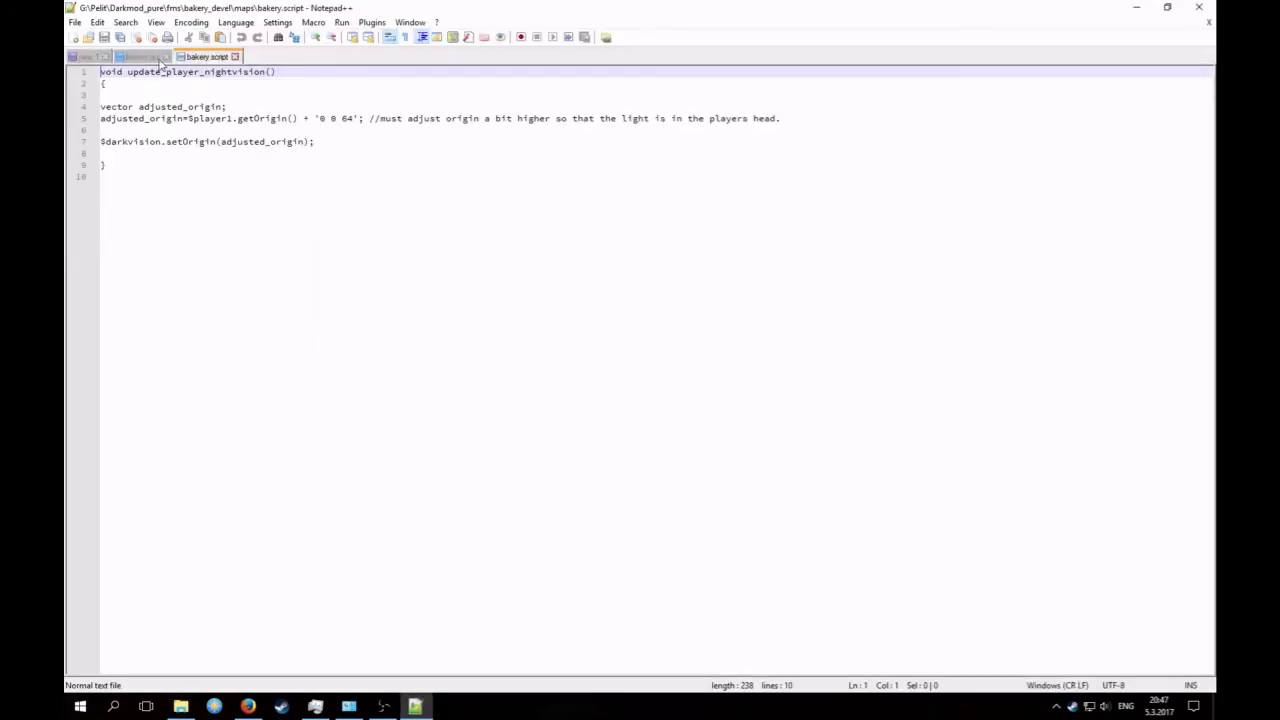
pyautogui.click(165, 57)
pyautogui.click(105, 57)
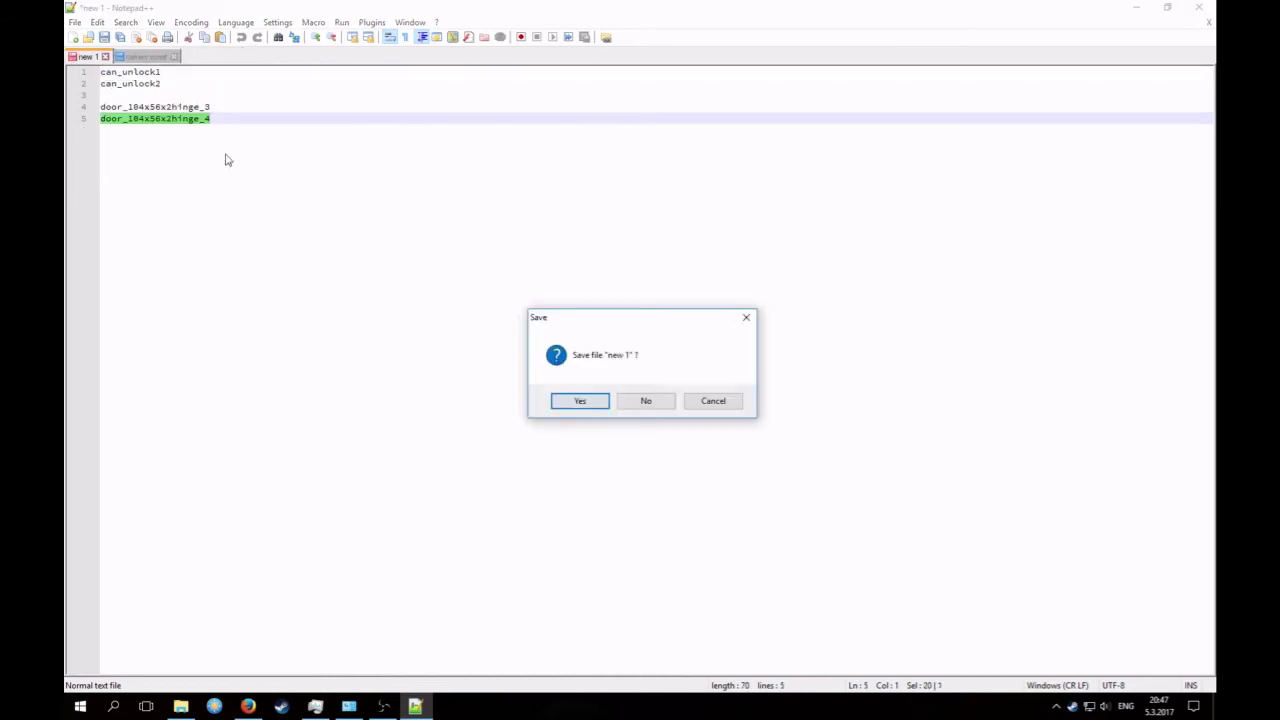
pyautogui.click(641, 400)
# Step: Highlight the whole update_player_nightvision function to review it, then close the editor
pyautogui.moveTo(224, 177); pyautogui.dragTo(85, 74)
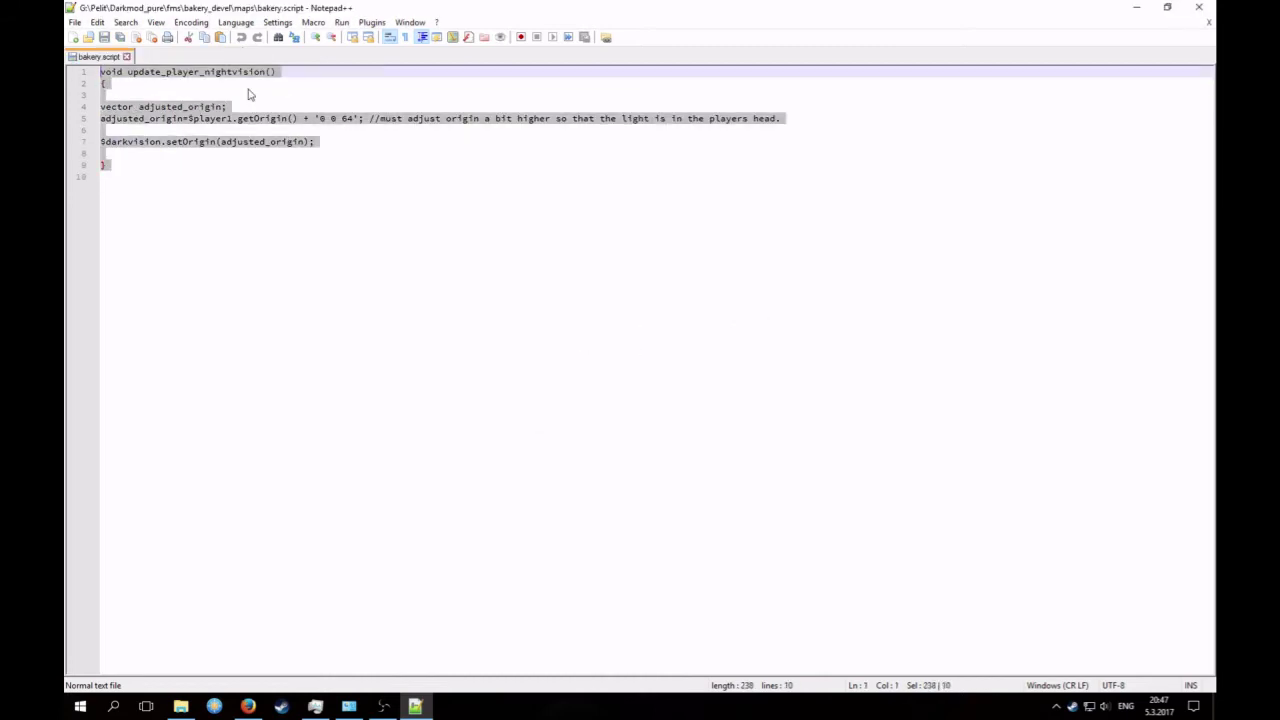
pyautogui.click(1199, 7)
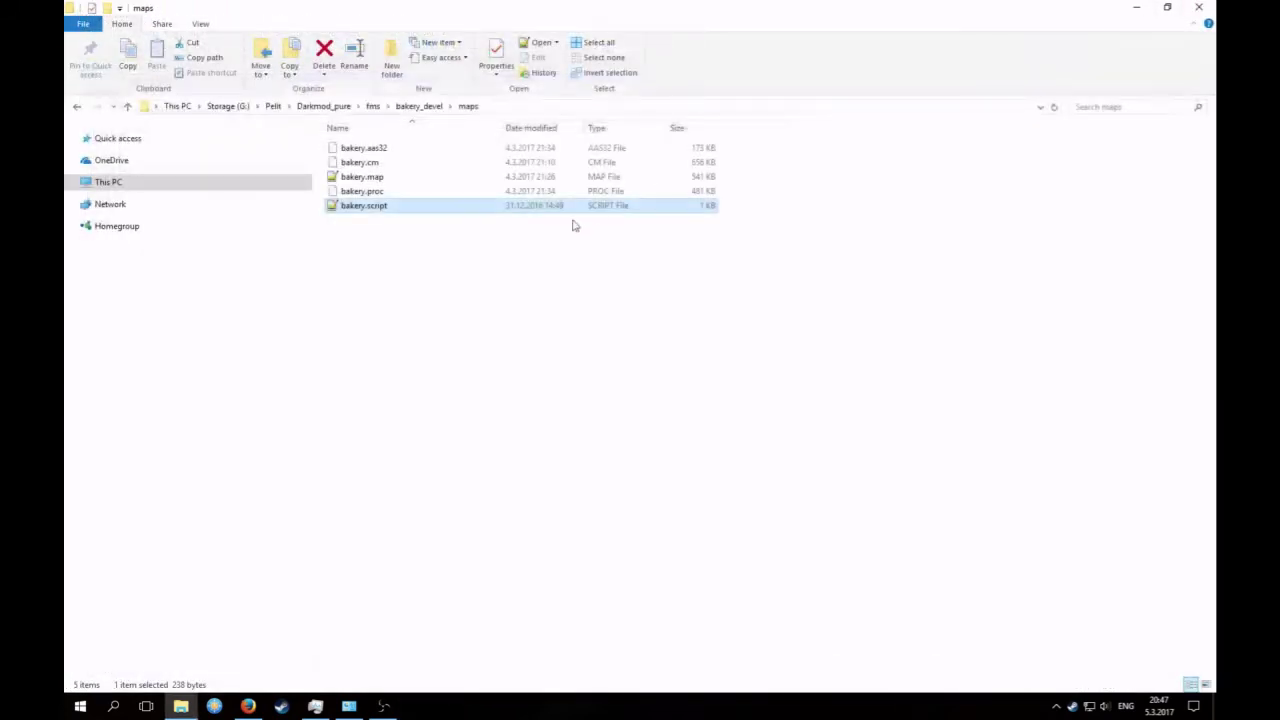
# Step: Open bakery.mtr from the mission's materials folder and examine its framed_03 plaster material definition
pyautogui.click(419, 106)
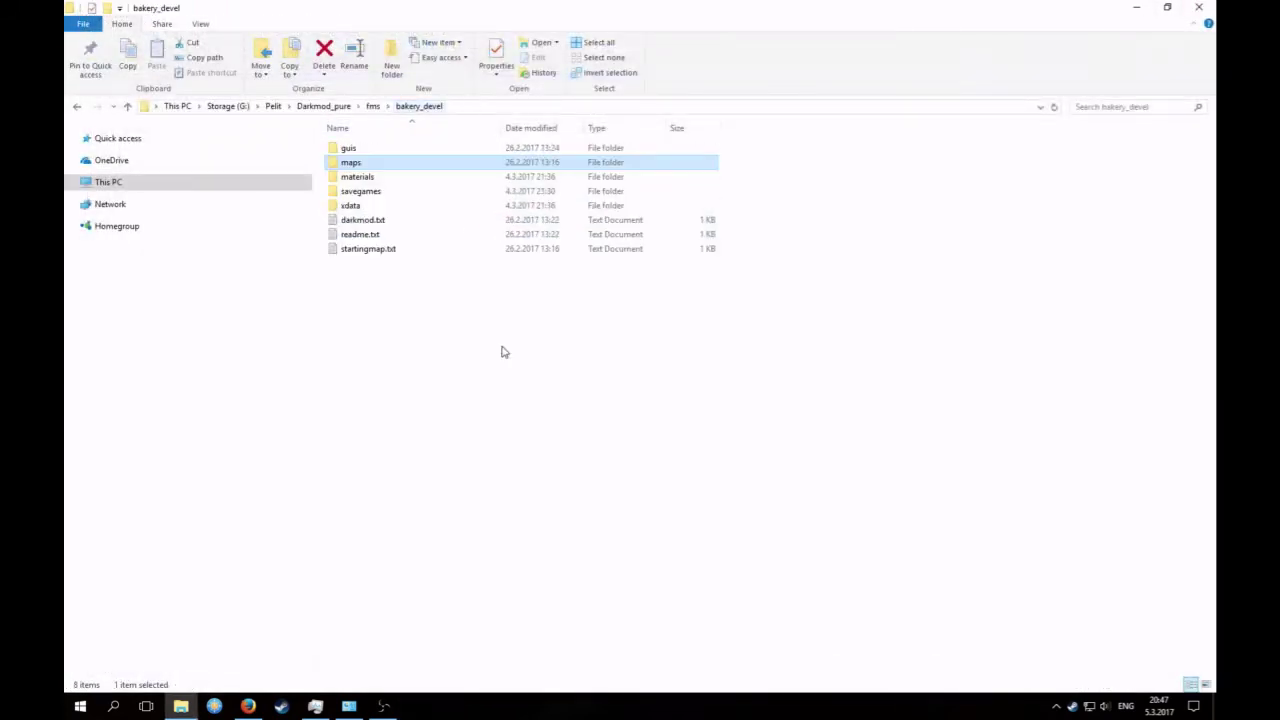
pyautogui.doubleClick(362, 178)
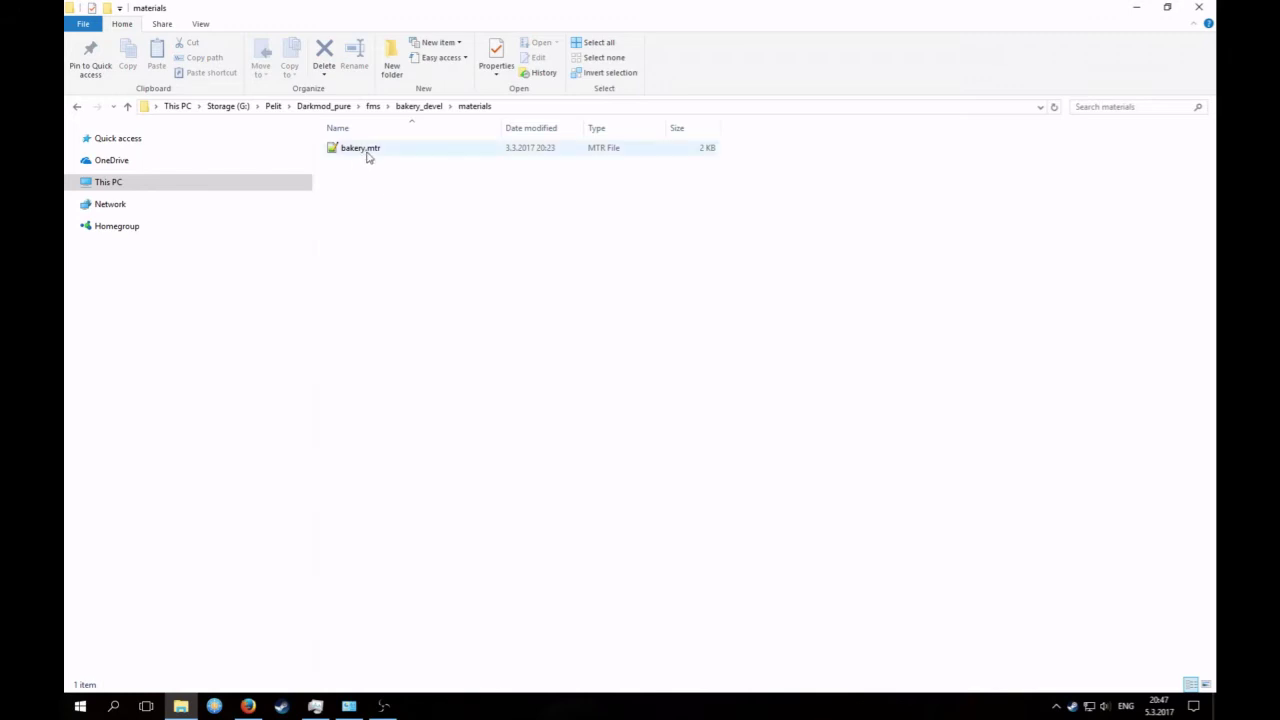
pyautogui.doubleClick(358, 155)
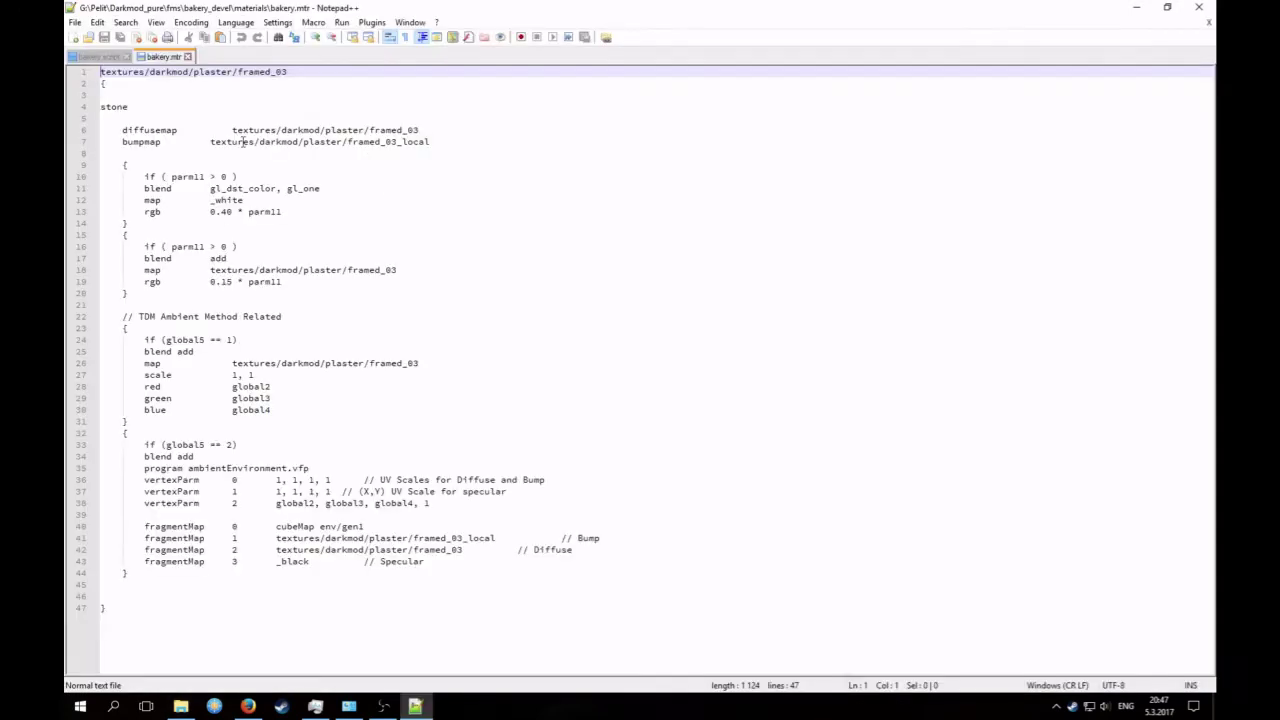
pyautogui.moveTo(101, 73); pyautogui.dragTo(307, 628)
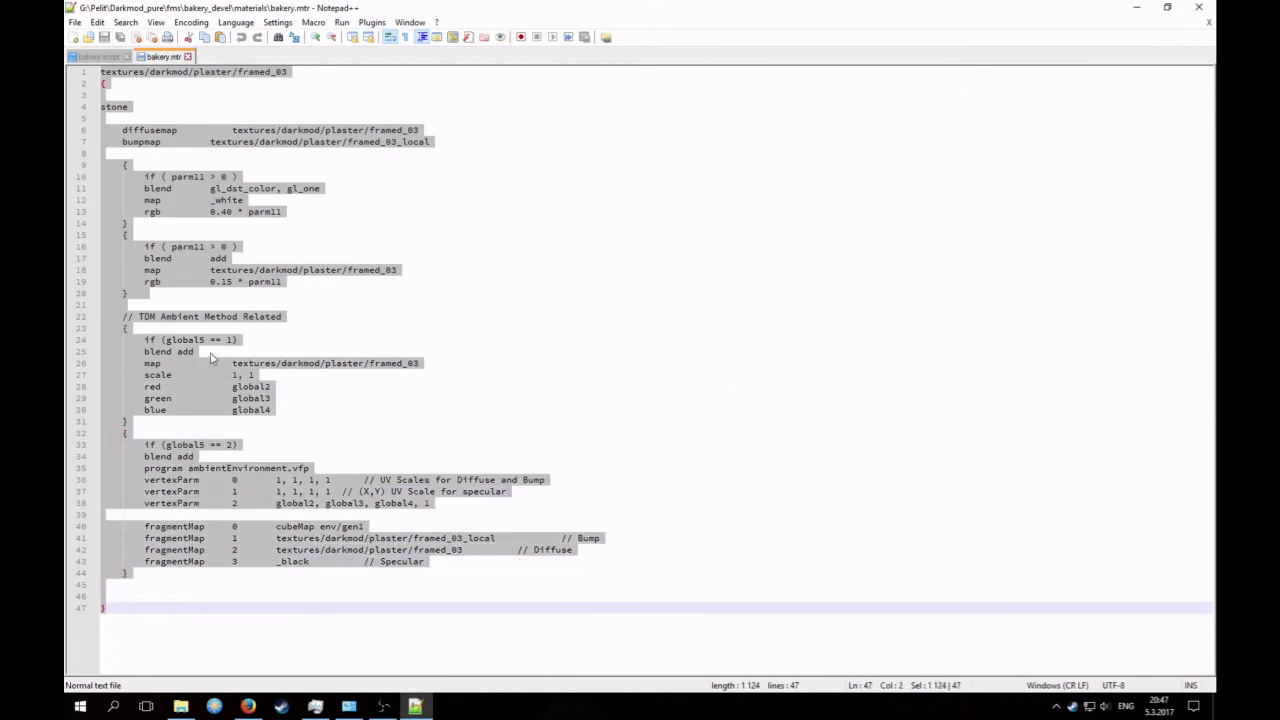
pyautogui.click(428, 273)
pyautogui.moveTo(428, 273); pyautogui.dragTo(183, 271)
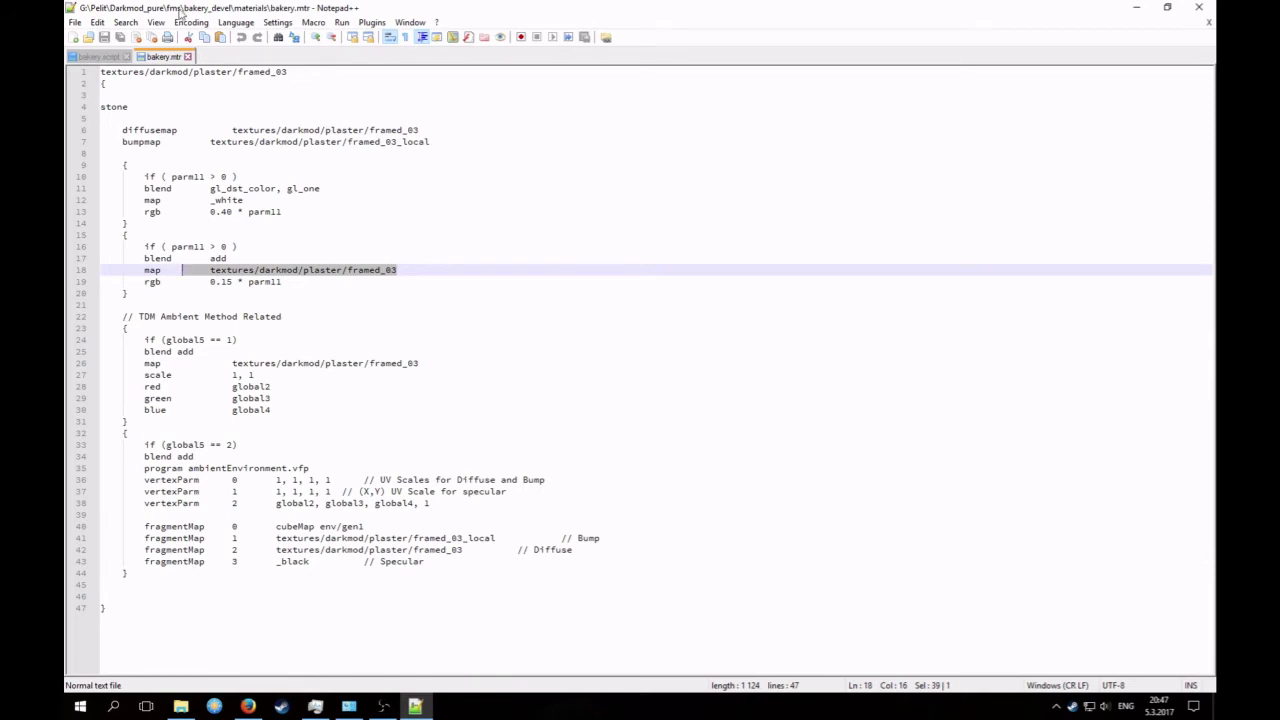
pyautogui.click(1136, 7)
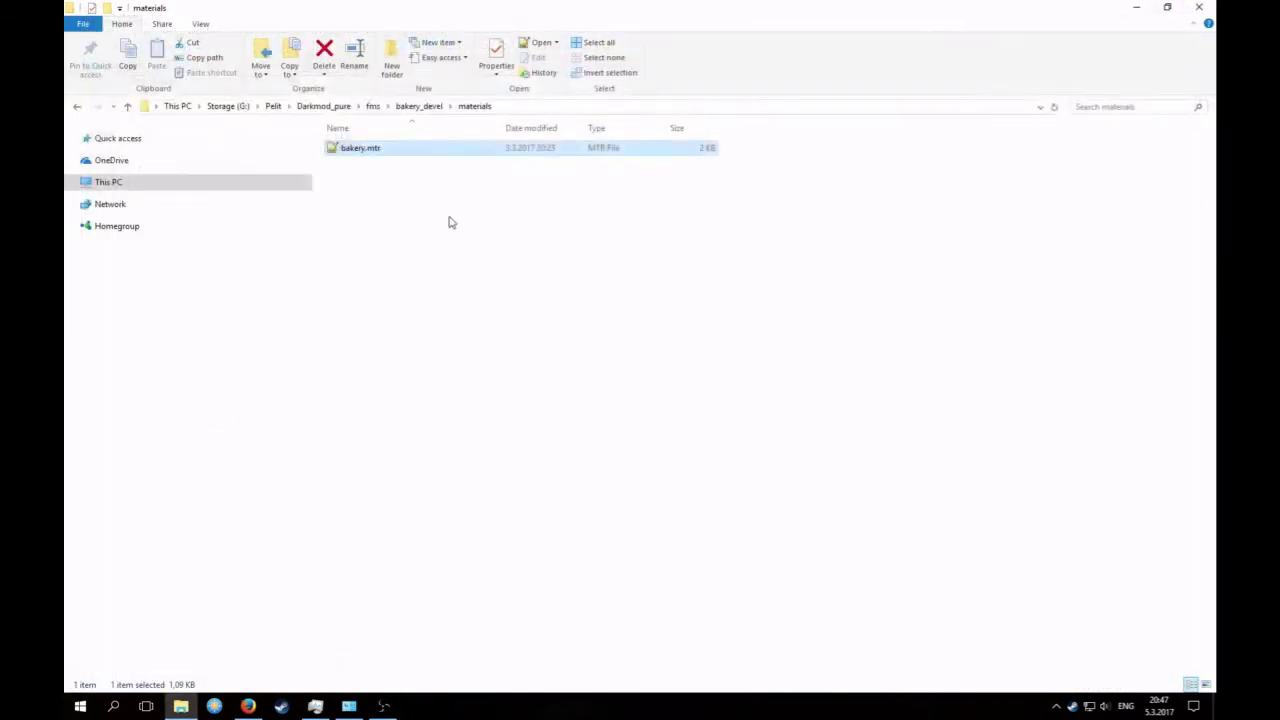
# Step: Look into the savegames folder of bakery_devel and return to the mission folder
pyautogui.click(420, 106)
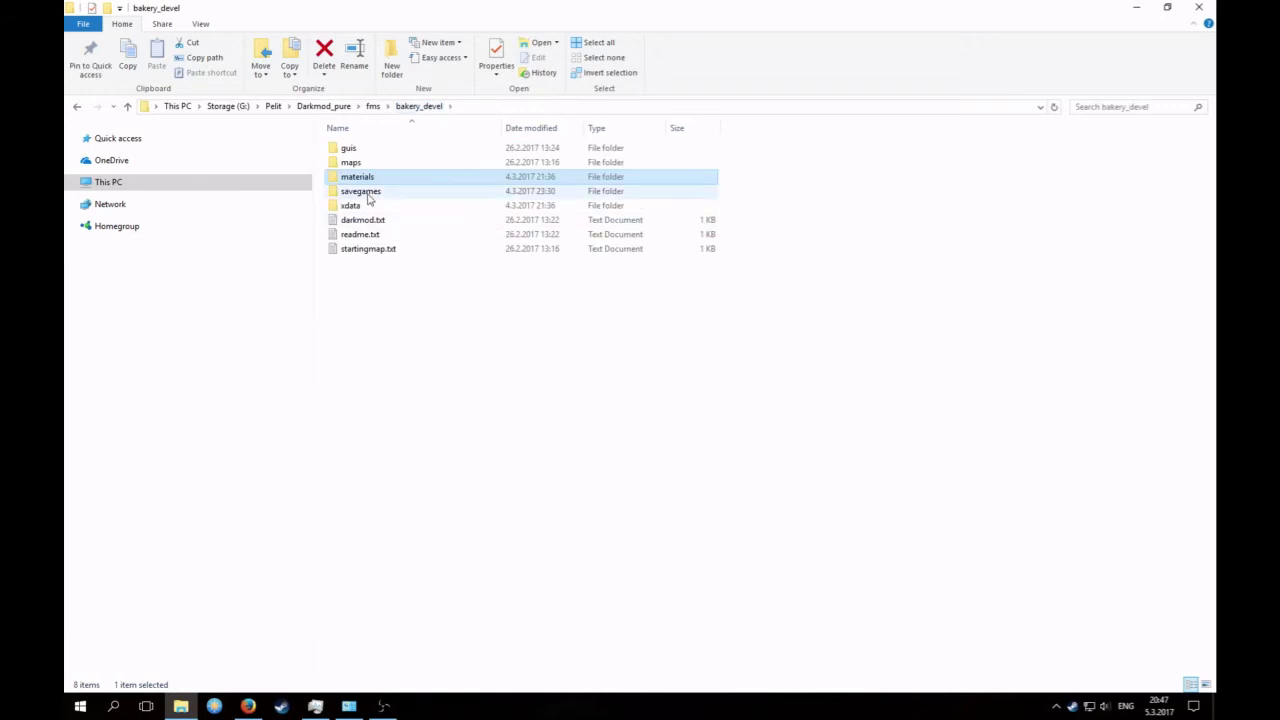
pyautogui.doubleClick(368, 193)
pyautogui.click(424, 108)
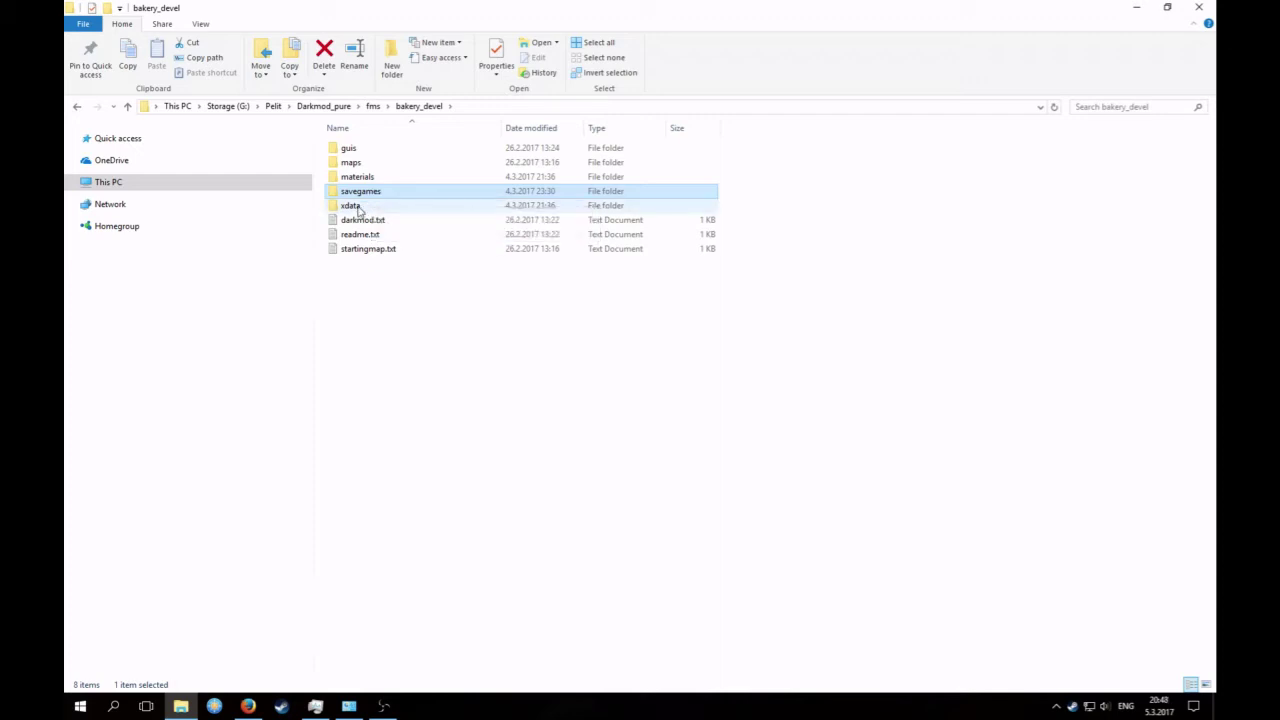
# Step: Open bakery.xd from the mission's xdata folder and highlight the accounting readable's June entries in page1_left_body to examine them
pyautogui.doubleClick(358, 206)
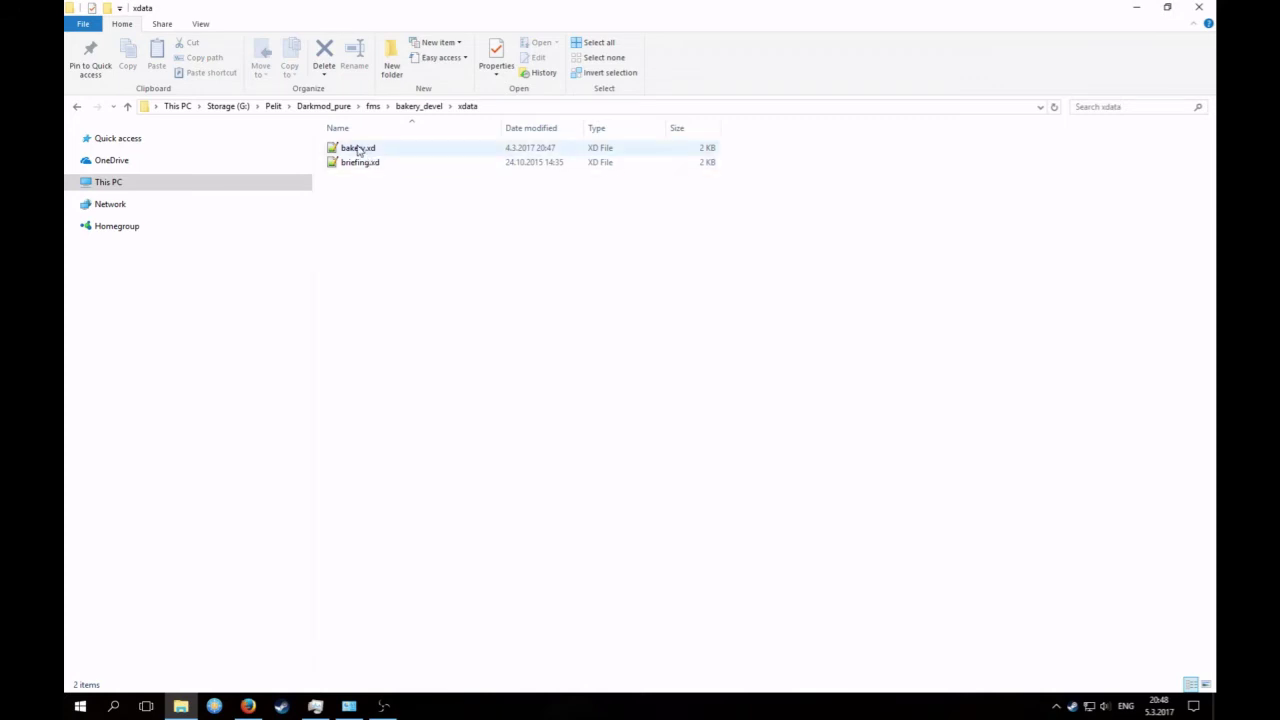
pyautogui.doubleClick(360, 148)
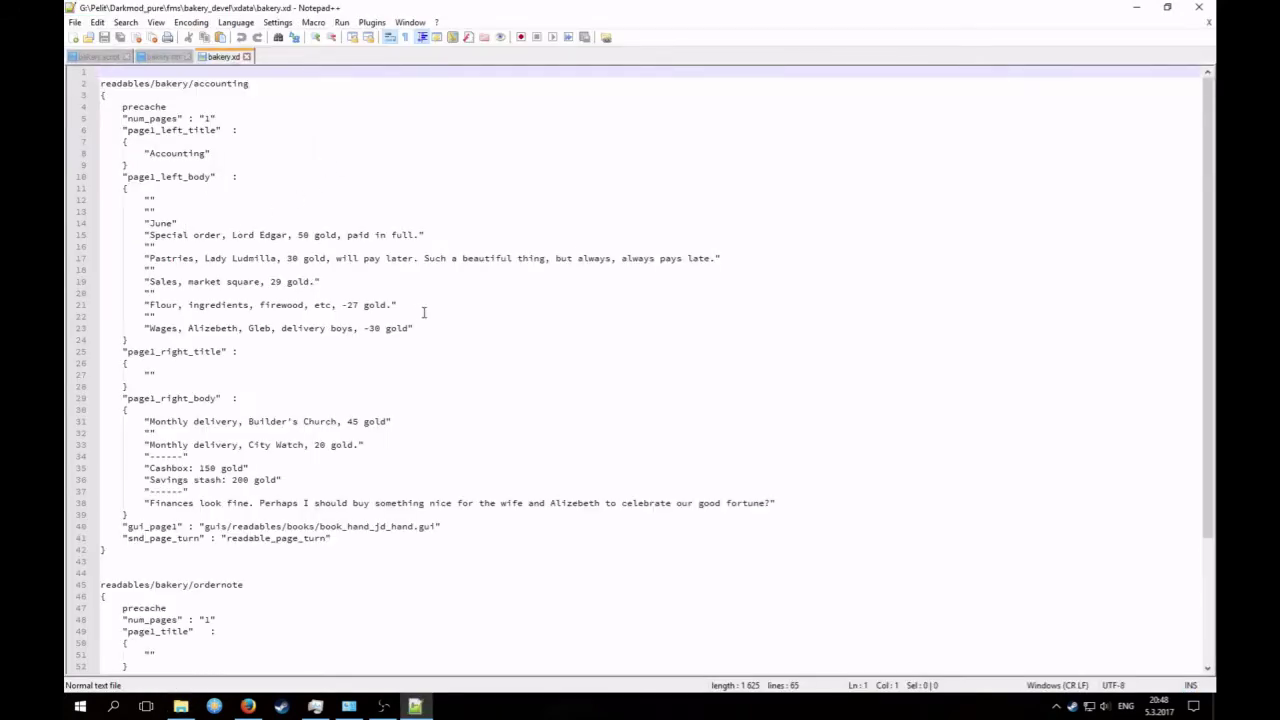
pyautogui.moveTo(413, 328); pyautogui.dragTo(101, 235)
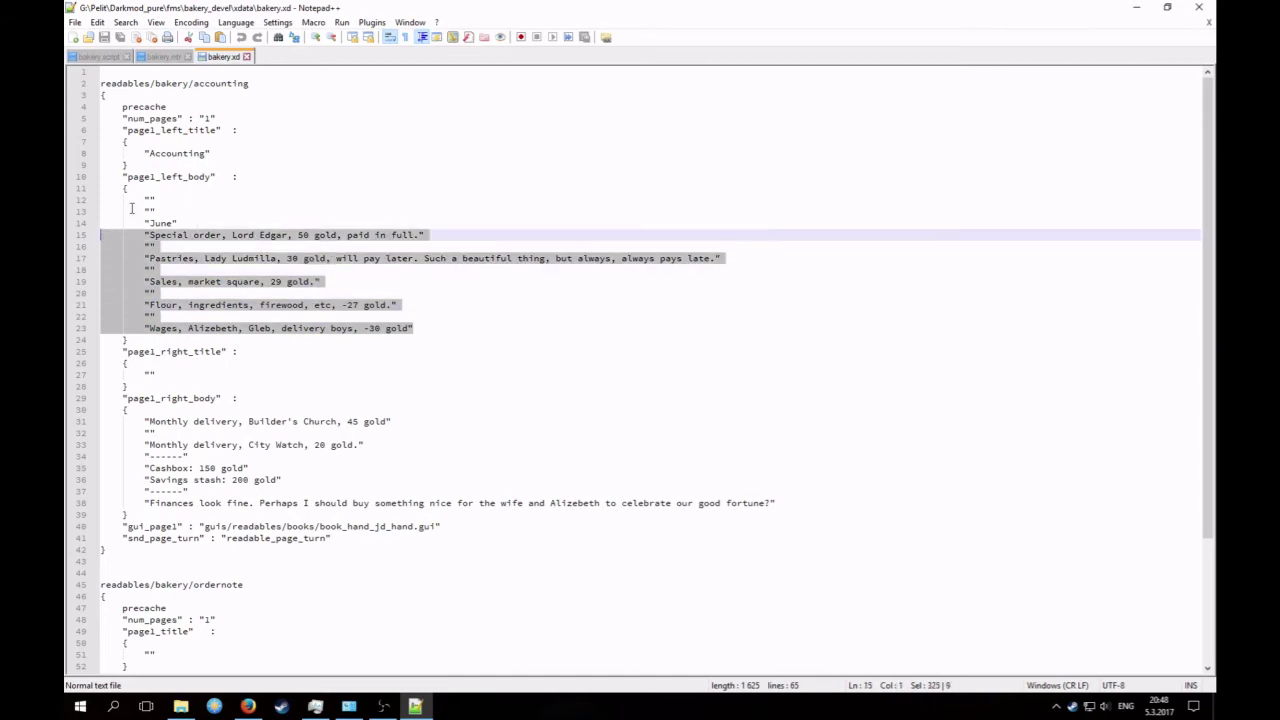
pyautogui.click(134, 204)
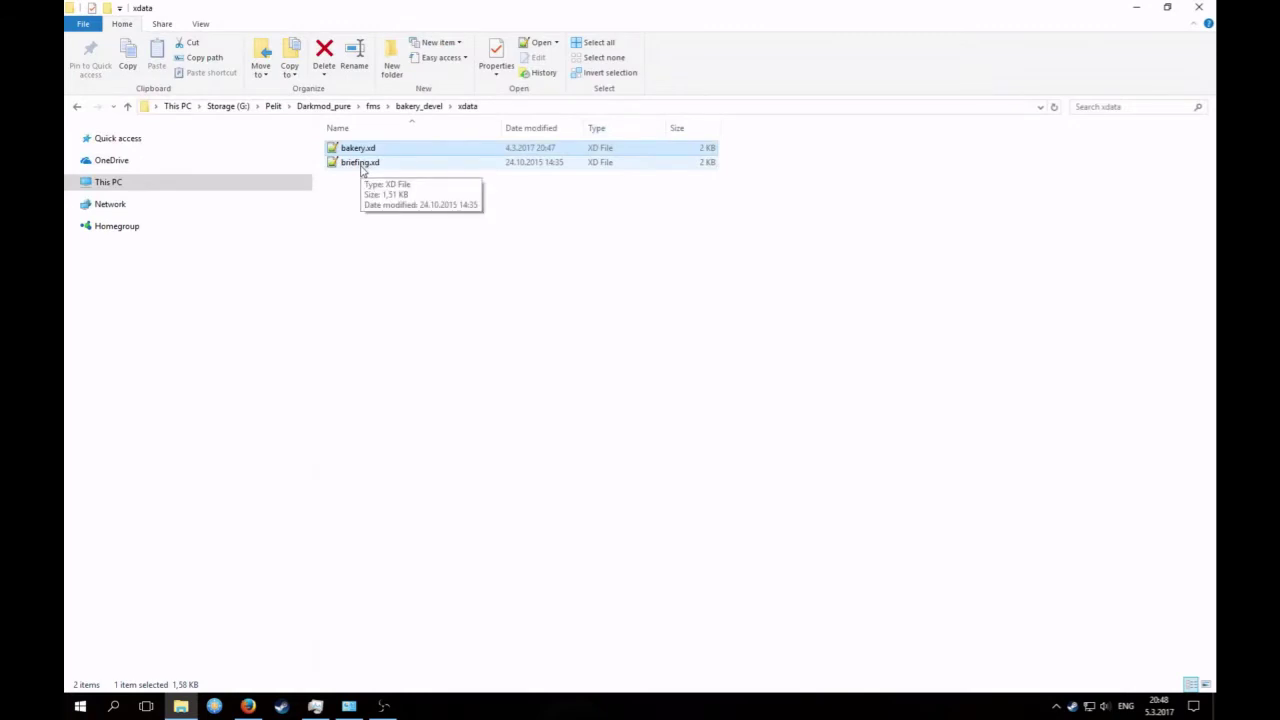
# Step: Open briefing.xd to look at its mission_briefing definition, close the editor and return to the bakery_devel folder
pyautogui.doubleClick(362, 167)
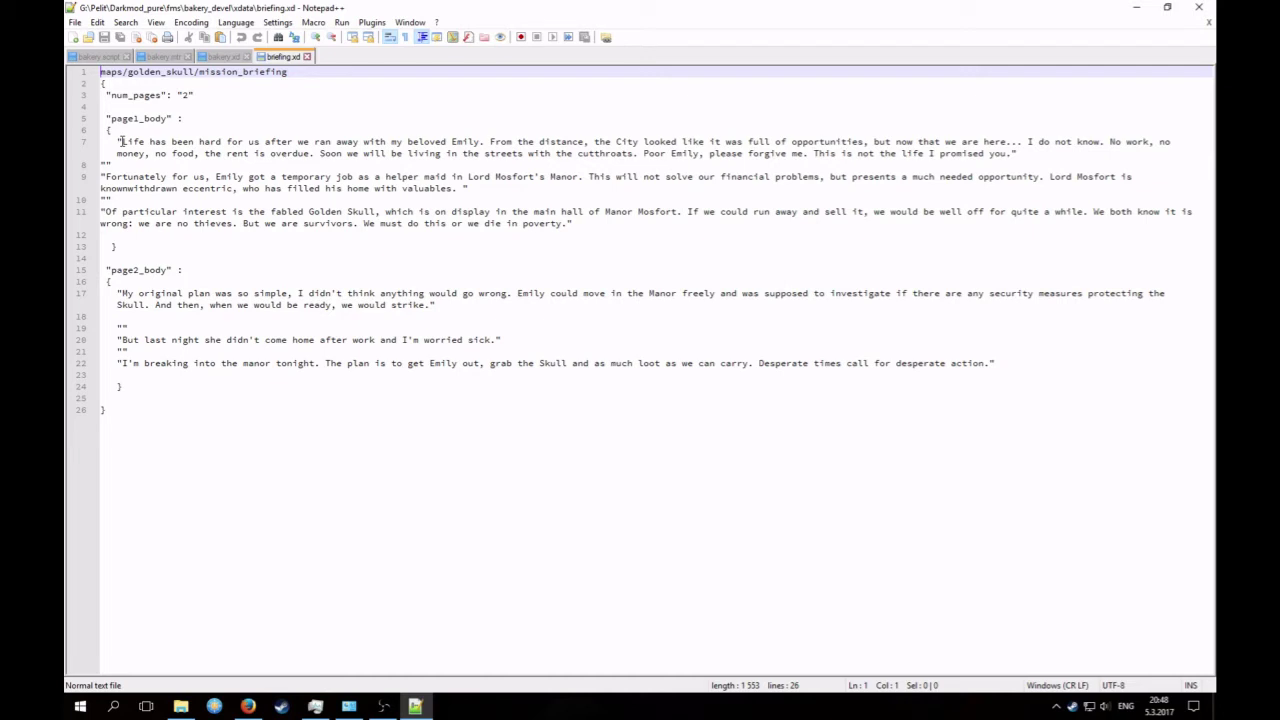
pyautogui.click(195, 73)
pyautogui.click(1199, 8)
pyautogui.click(419, 106)
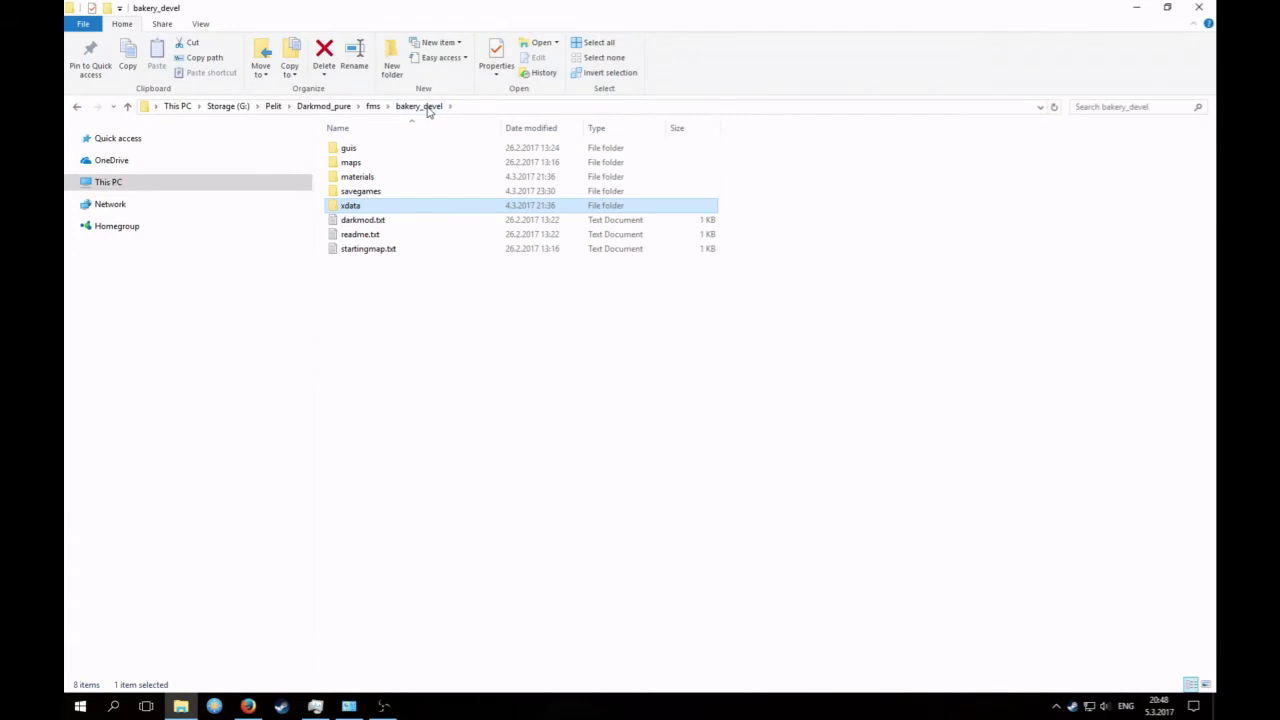
# Step: Open darkmod.txt, highlight its description and author entries for review, and close the file
pyautogui.doubleClick(375, 224)
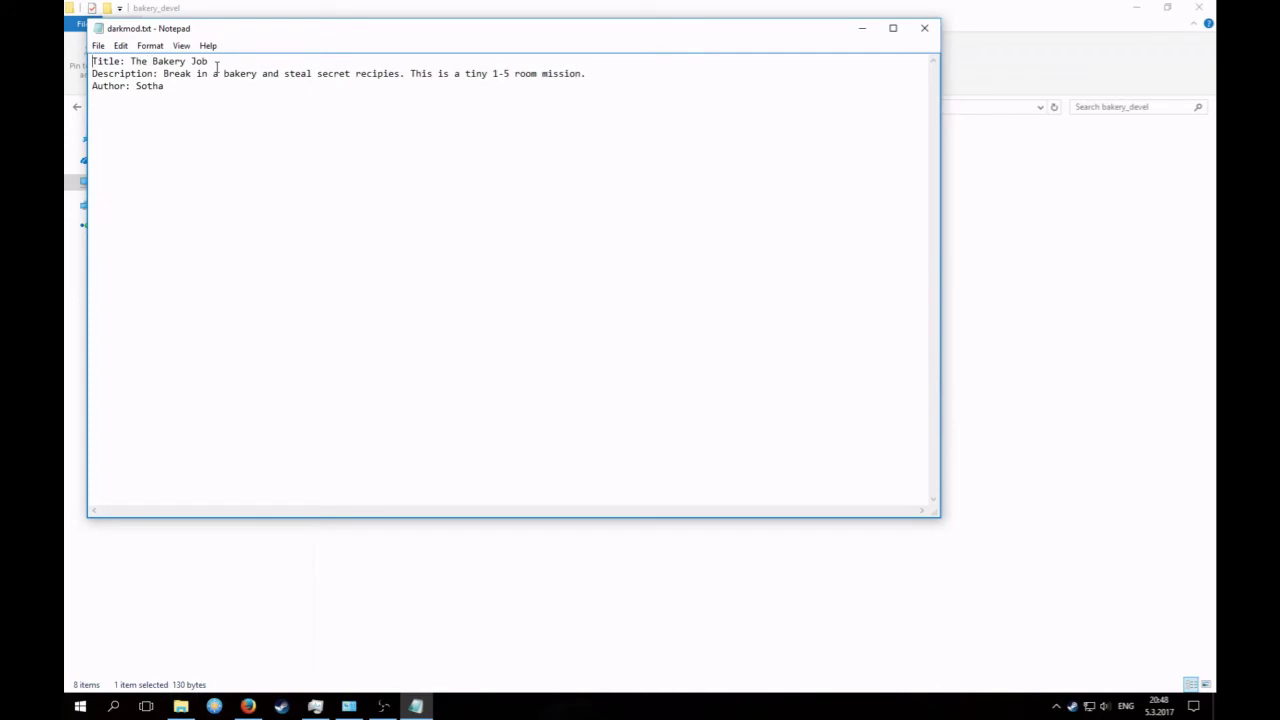
pyautogui.moveTo(209, 62); pyautogui.dragTo(586, 73)
pyautogui.moveTo(196, 86); pyautogui.dragTo(138, 86)
pyautogui.click(924, 28)
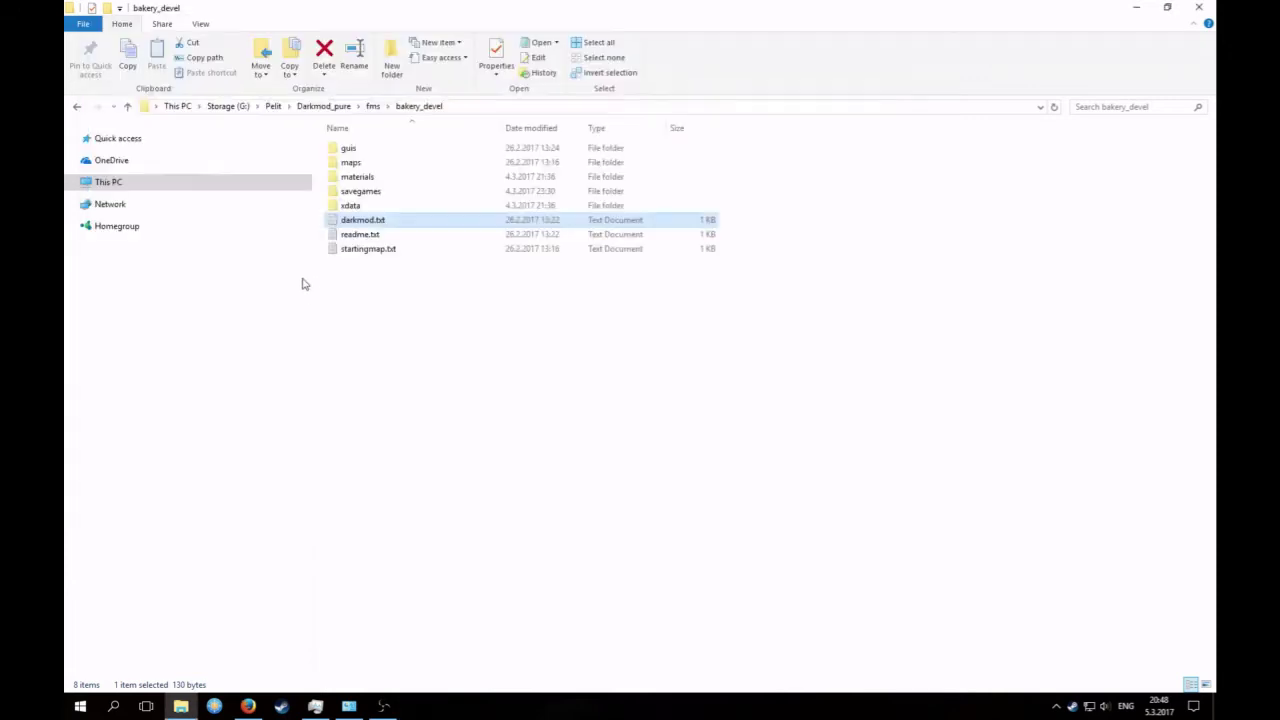
# Step: Open readme.txt to read the mission's build time and credits, and close the file
pyautogui.click(352, 236)
pyautogui.doubleClick(351, 238)
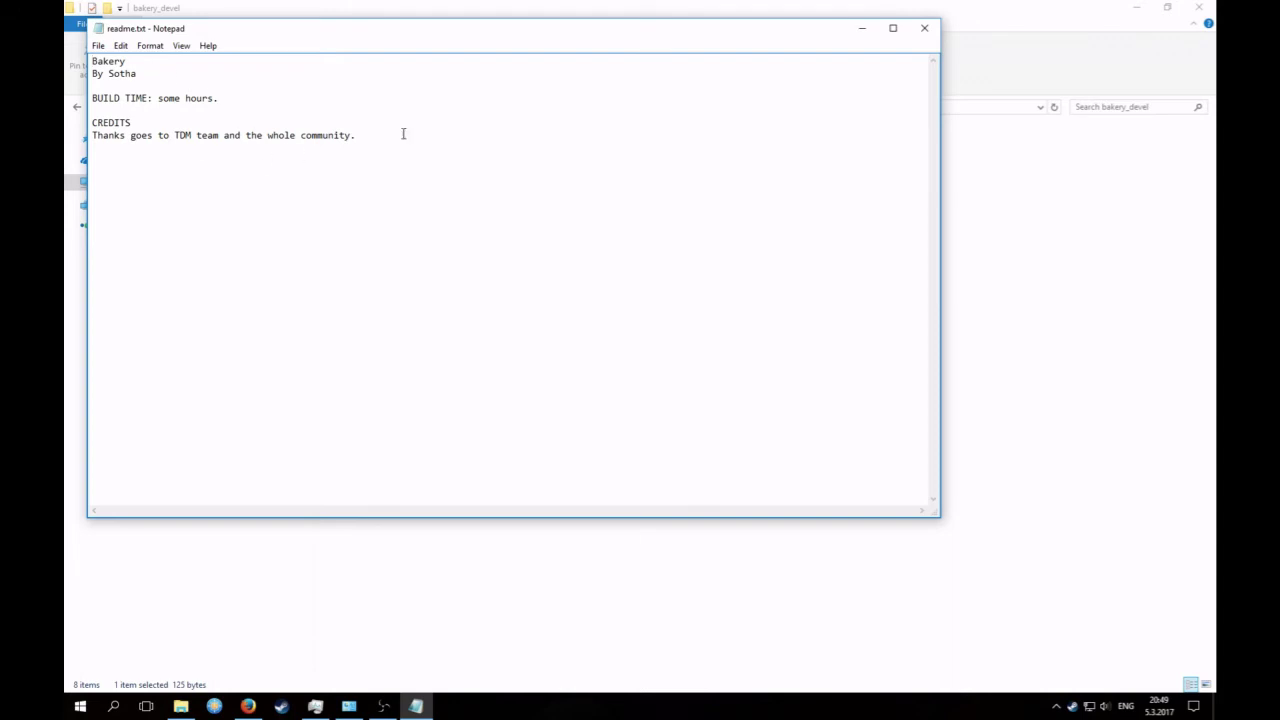
pyautogui.click(924, 28)
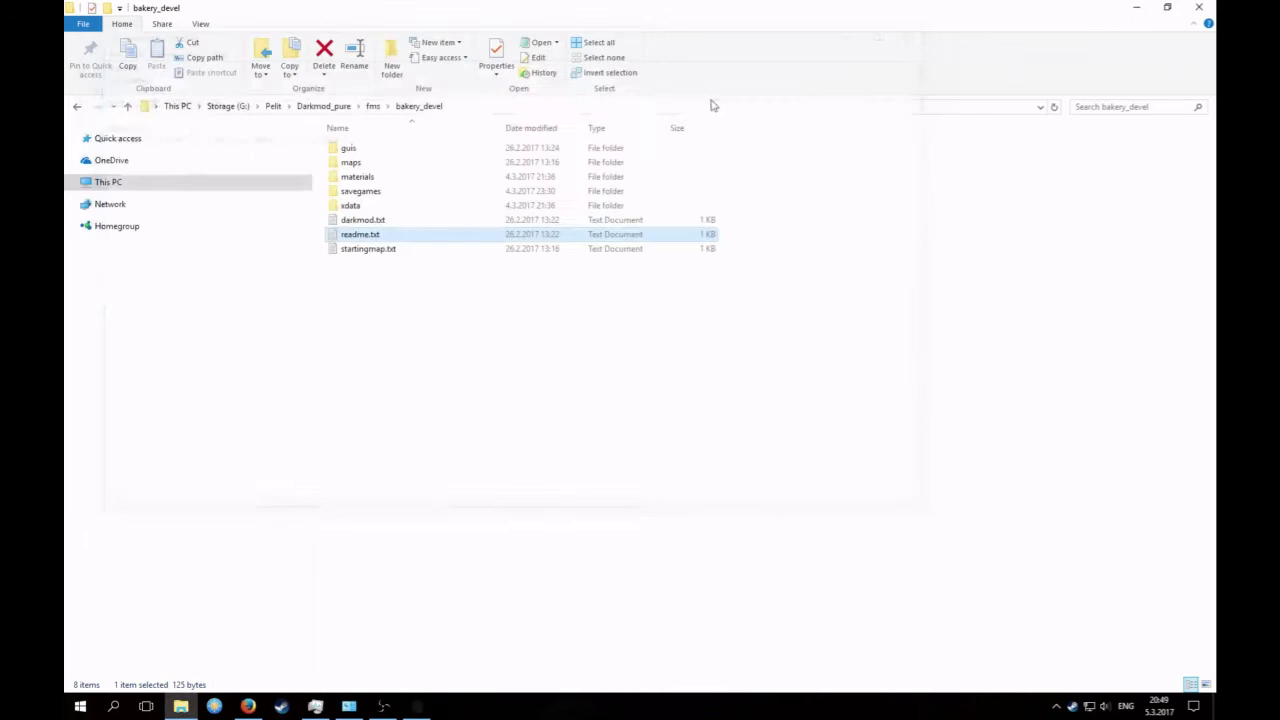
# Step: Highlight the map name in startingmap.txt, compare it with the file names in the maps folder, and close the text file
pyautogui.doubleClick(366, 248)
pyautogui.moveTo(126, 62); pyautogui.dragTo(75, 66)
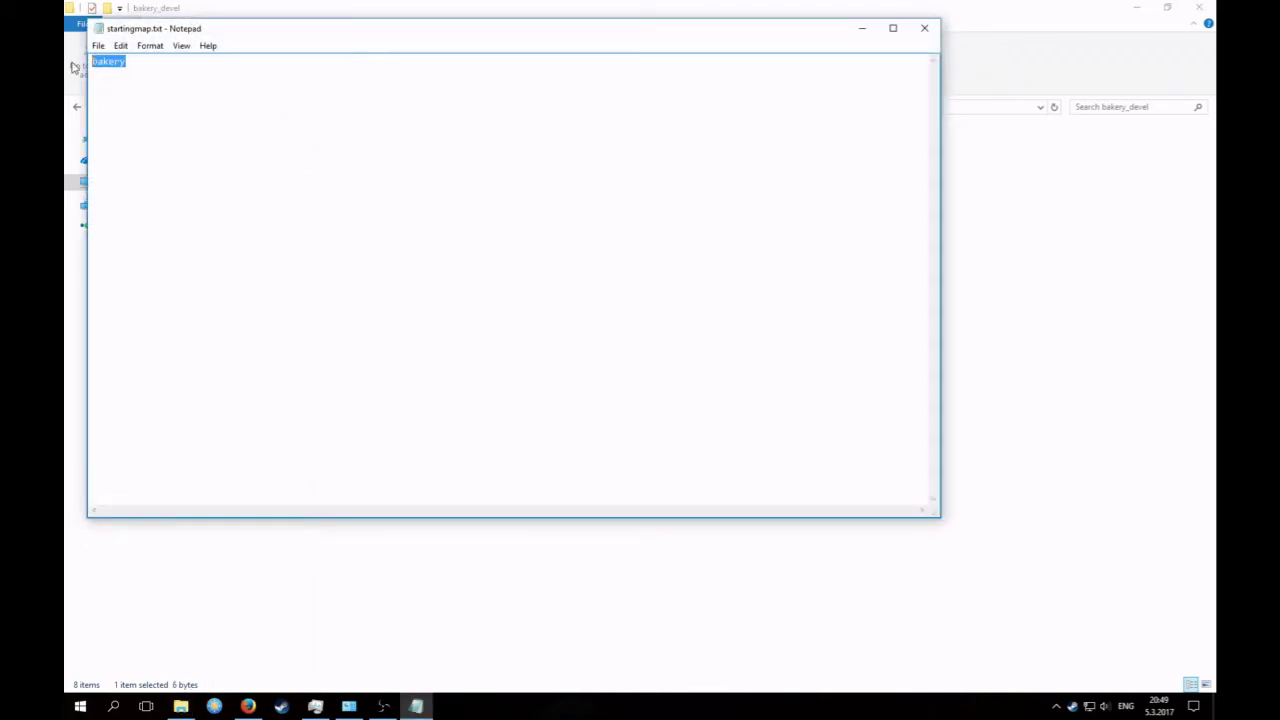
pyautogui.moveTo(608, 22); pyautogui.dragTo(770, 135)
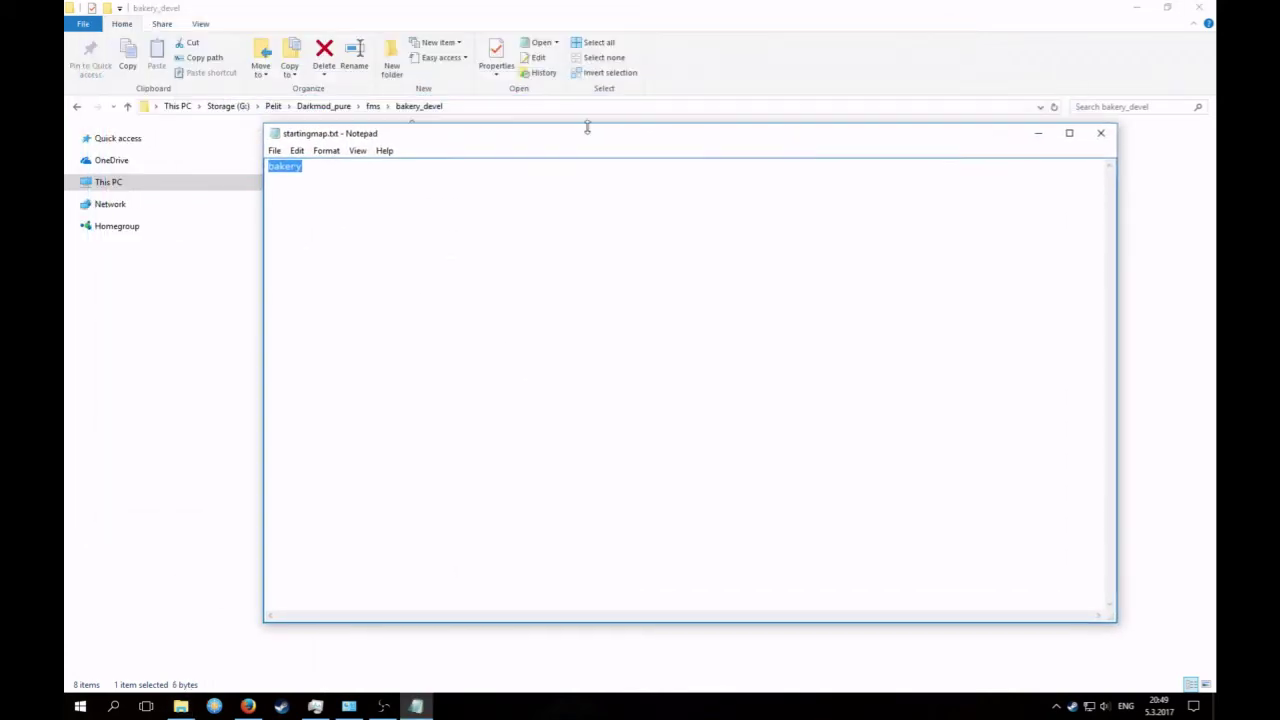
pyautogui.moveTo(586, 126); pyautogui.dragTo(811, 219)
pyautogui.doubleClick(368, 166)
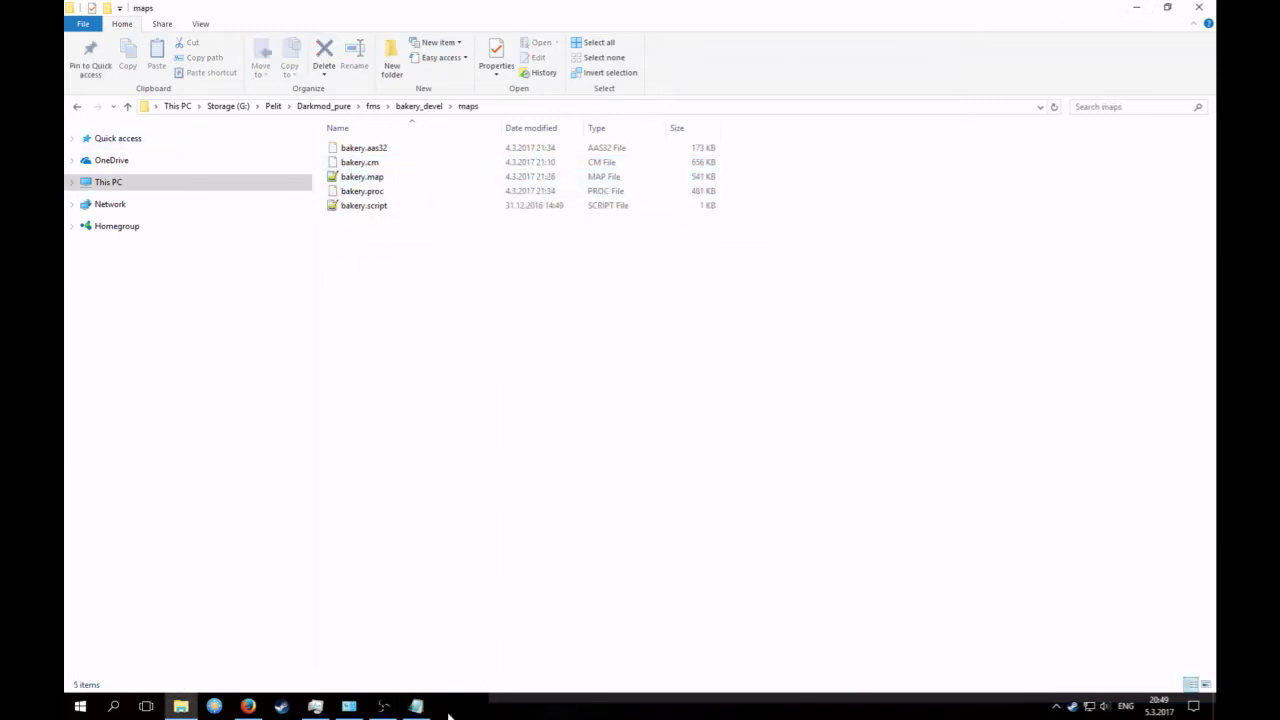
pyautogui.click(416, 706)
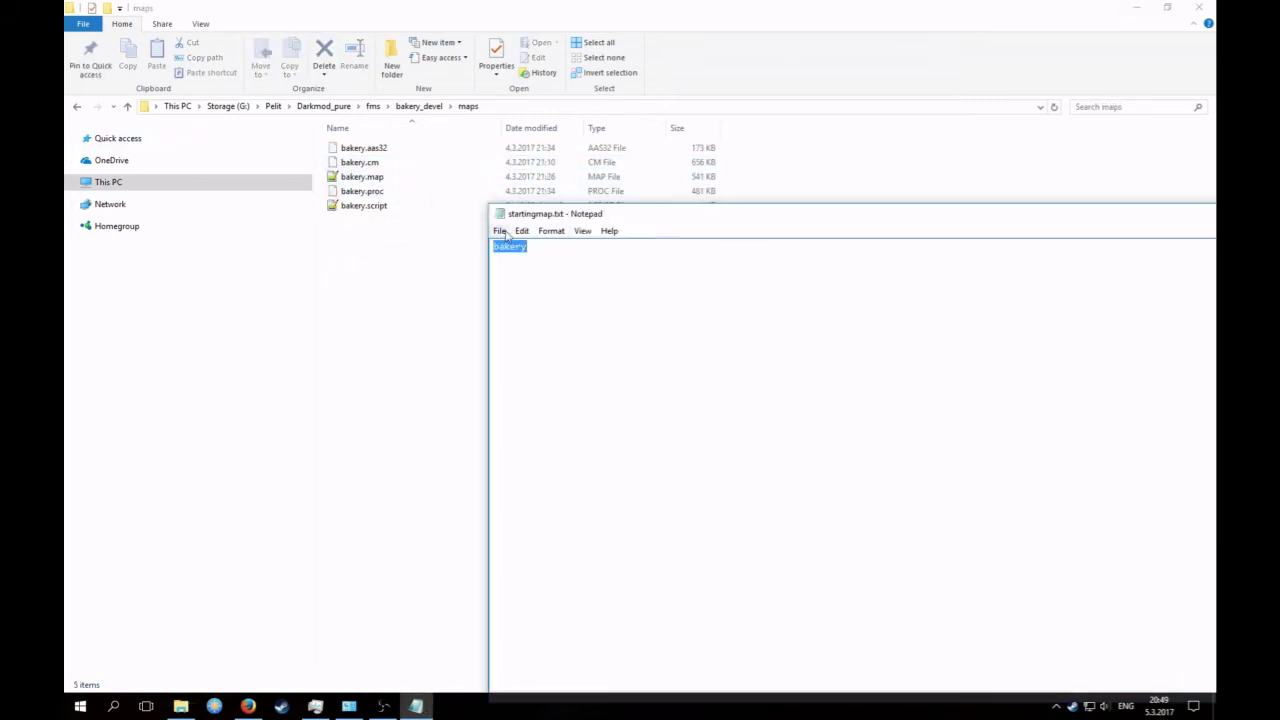
pyautogui.moveTo(606, 214); pyautogui.dragTo(347, 112)
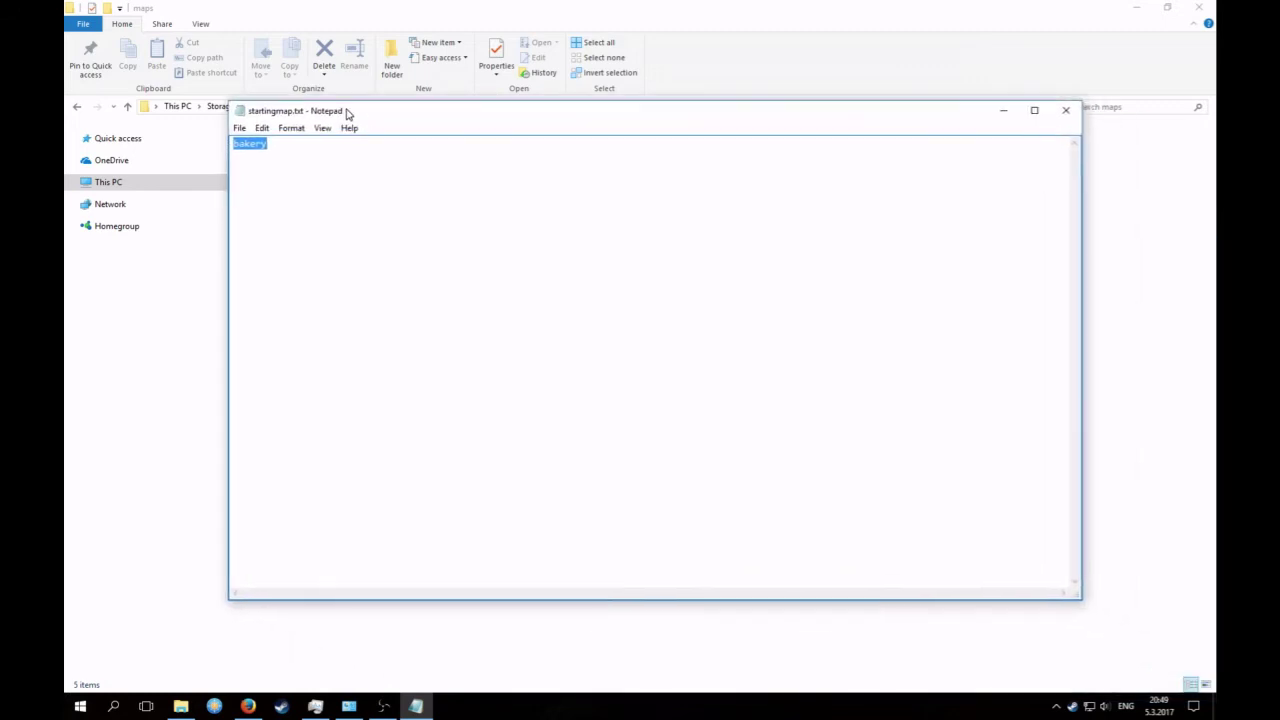
pyautogui.click(1066, 112)
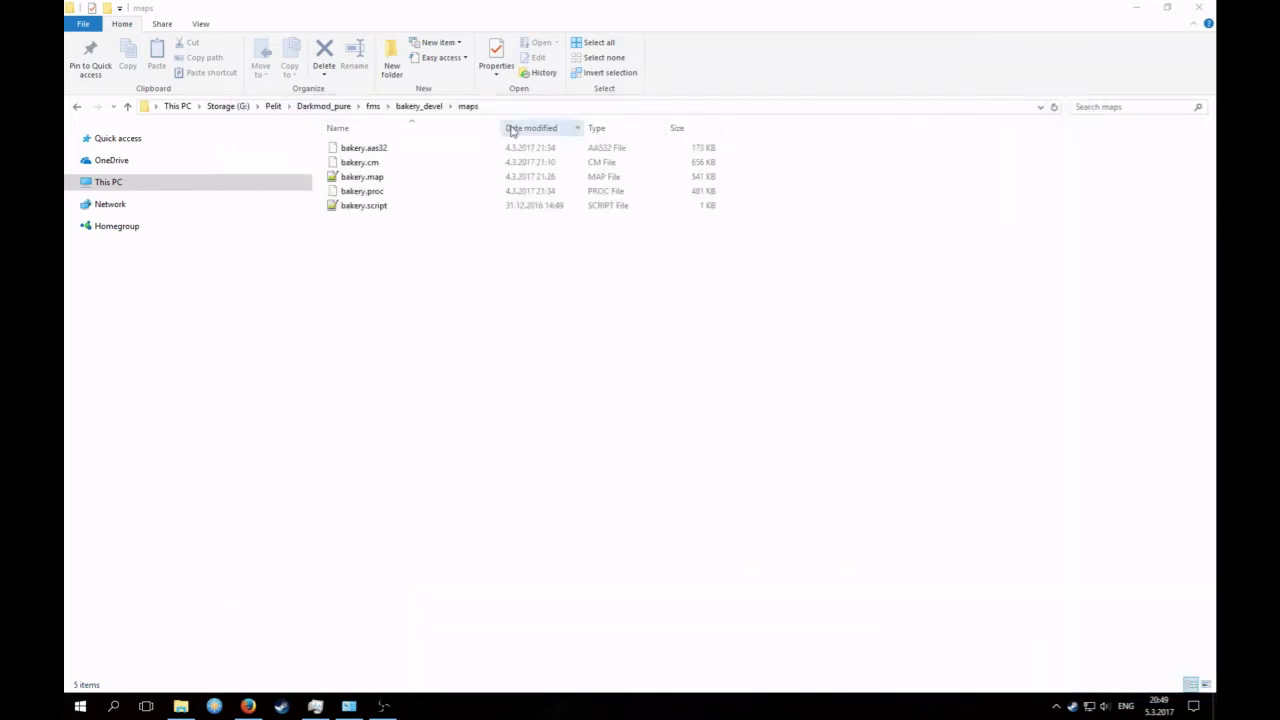
# Step: Open briefing.xd from the xdata folder and change its first line to maps/bakery/mission_briefing
pyautogui.hotkey('alt', 'Left')
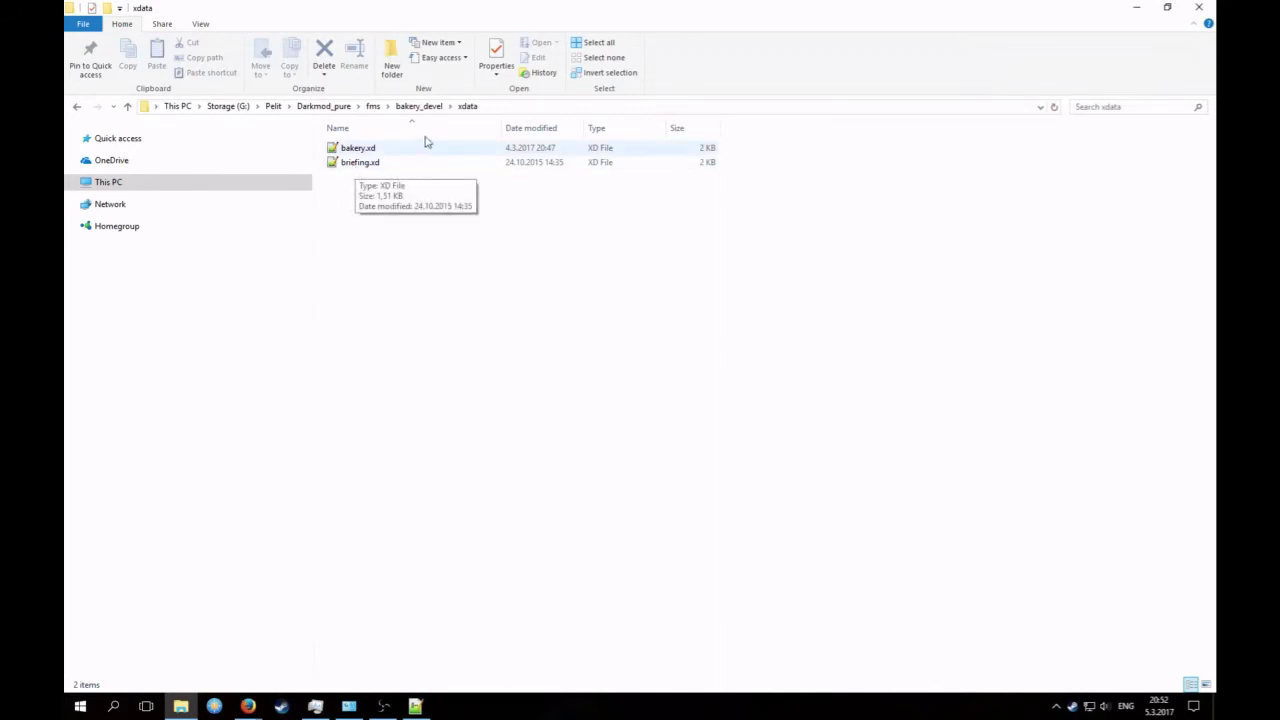
pyautogui.doubleClick(360, 163)
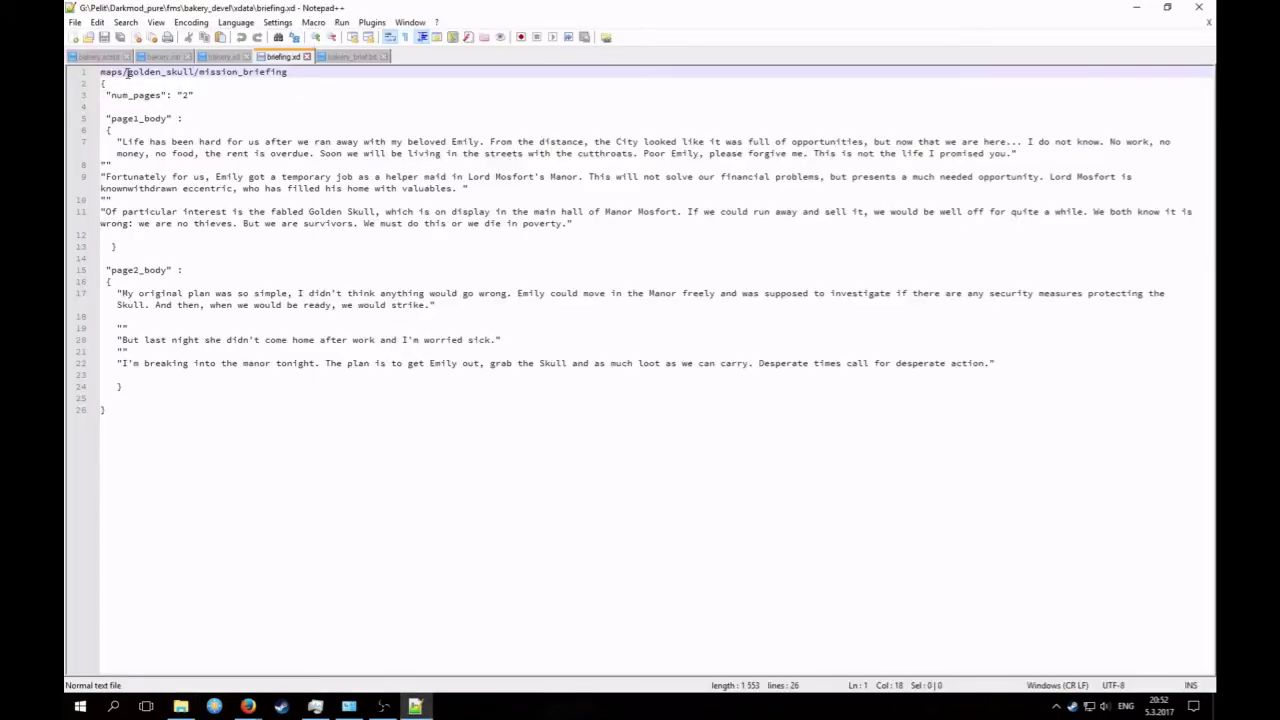
pyautogui.moveTo(127, 72); pyautogui.dragTo(194, 72)
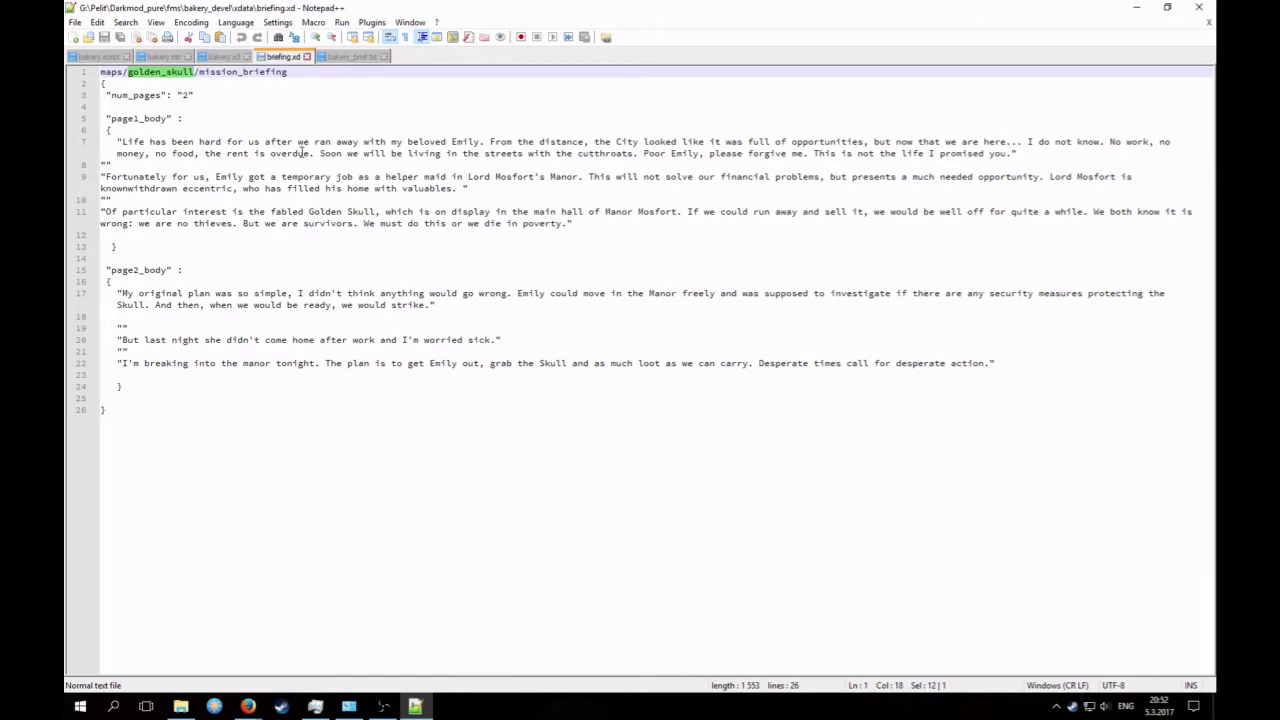
pyautogui.write('bakery')
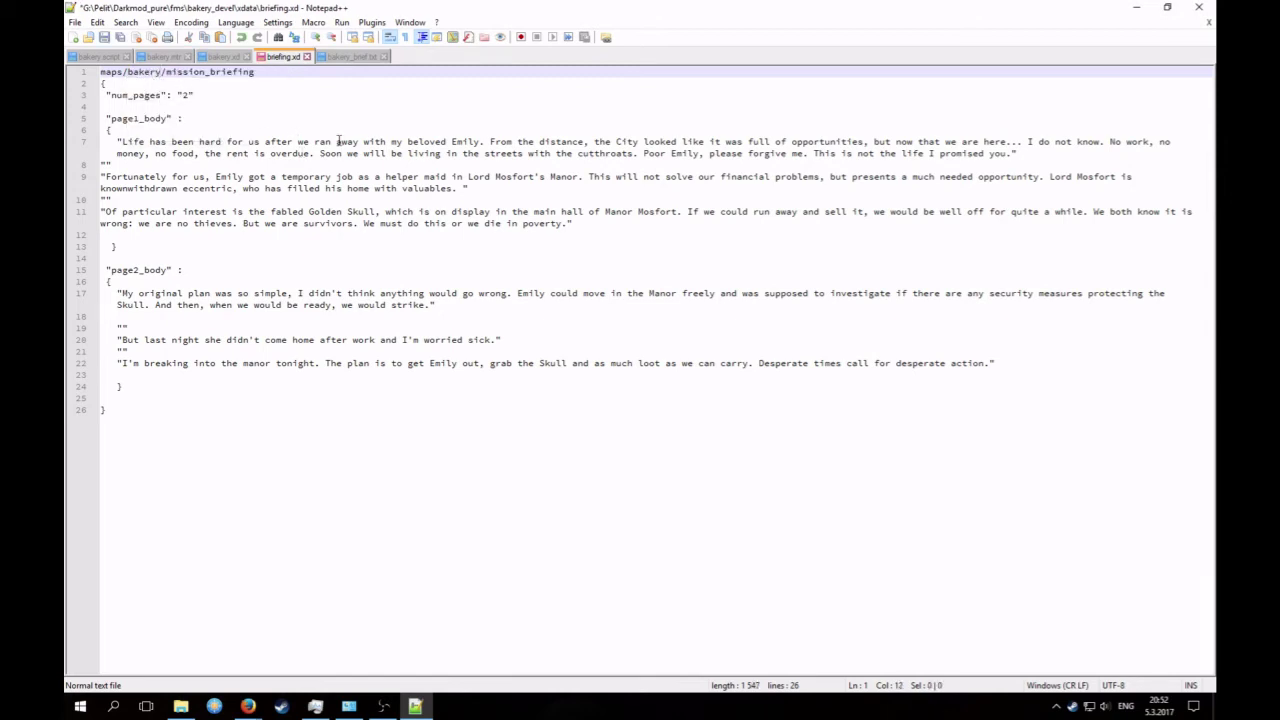
# Step: Examine the num_pages value and the page1_body and page2_body blocks with their braces and quoted text in briefing.xd
pyautogui.click(197, 95)
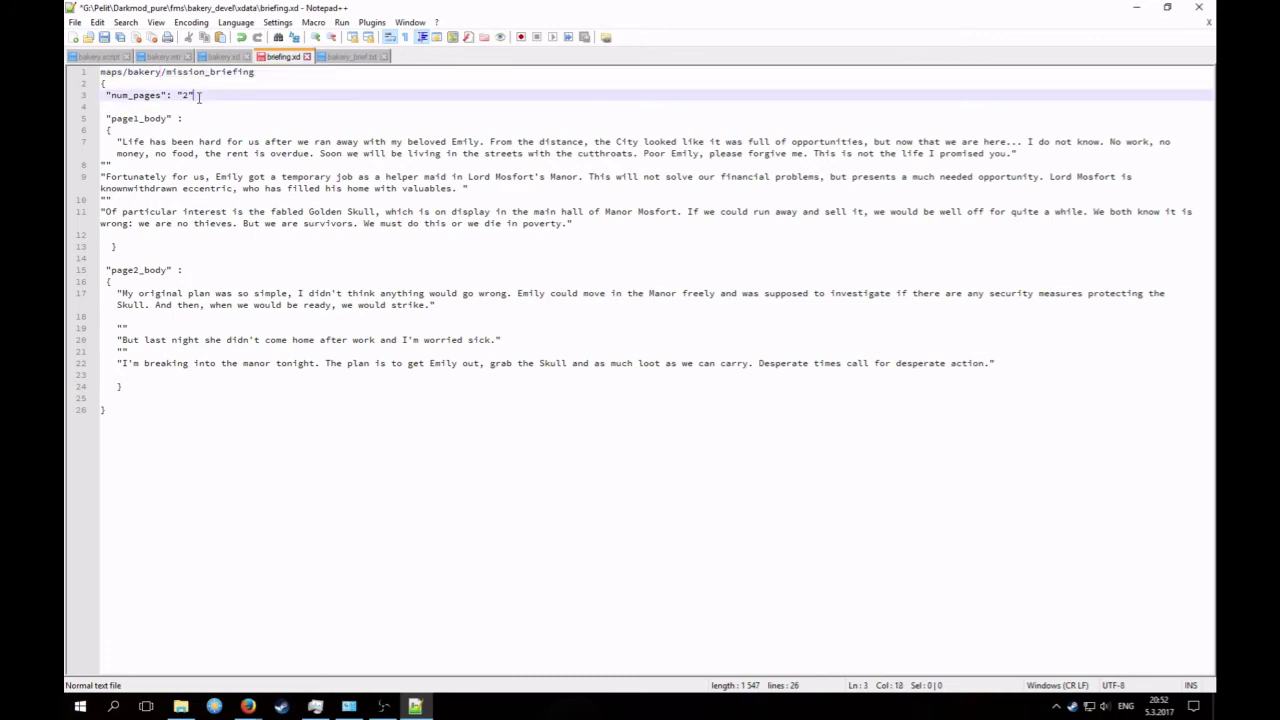
pyautogui.click(115, 119)
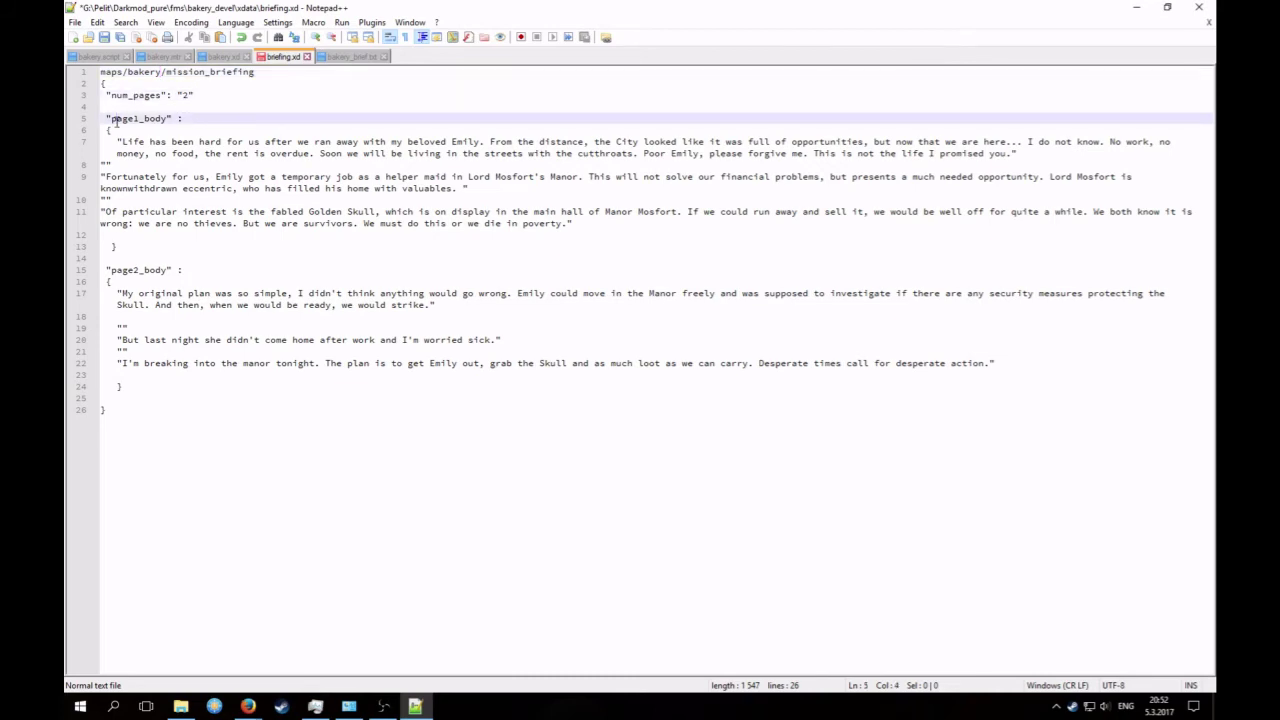
pyautogui.click(133, 270)
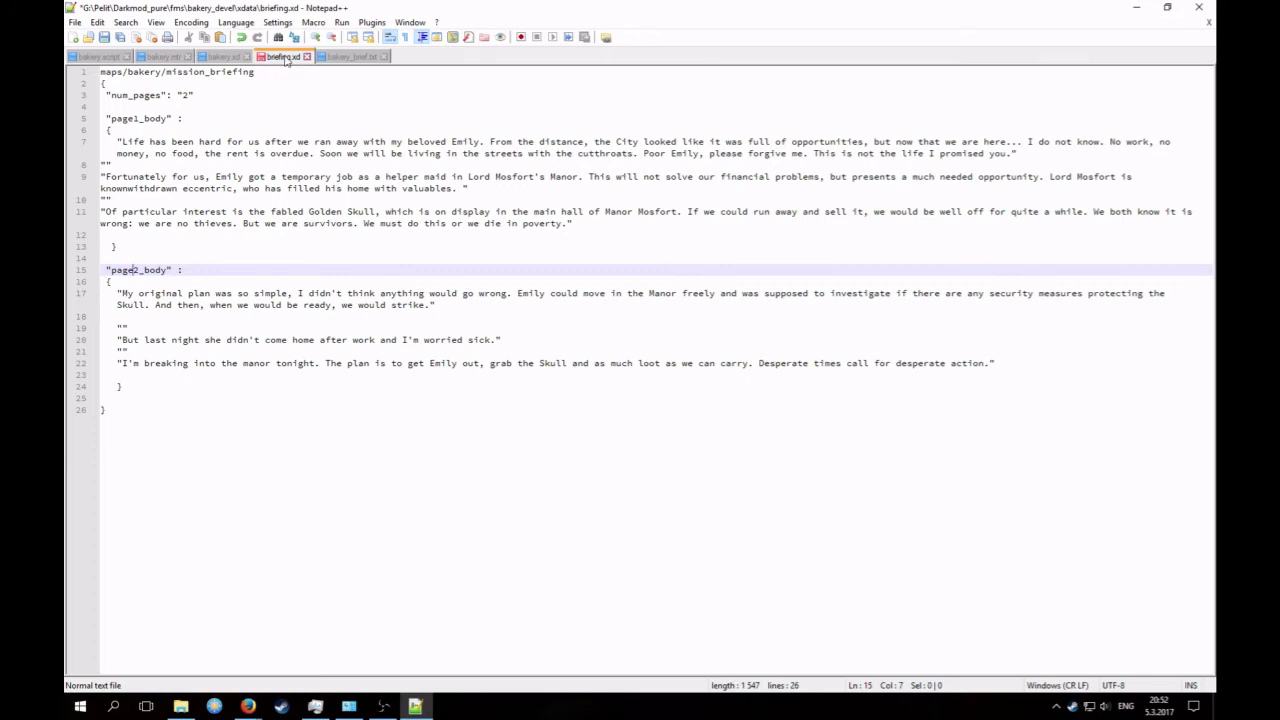
pyautogui.click(138, 133)
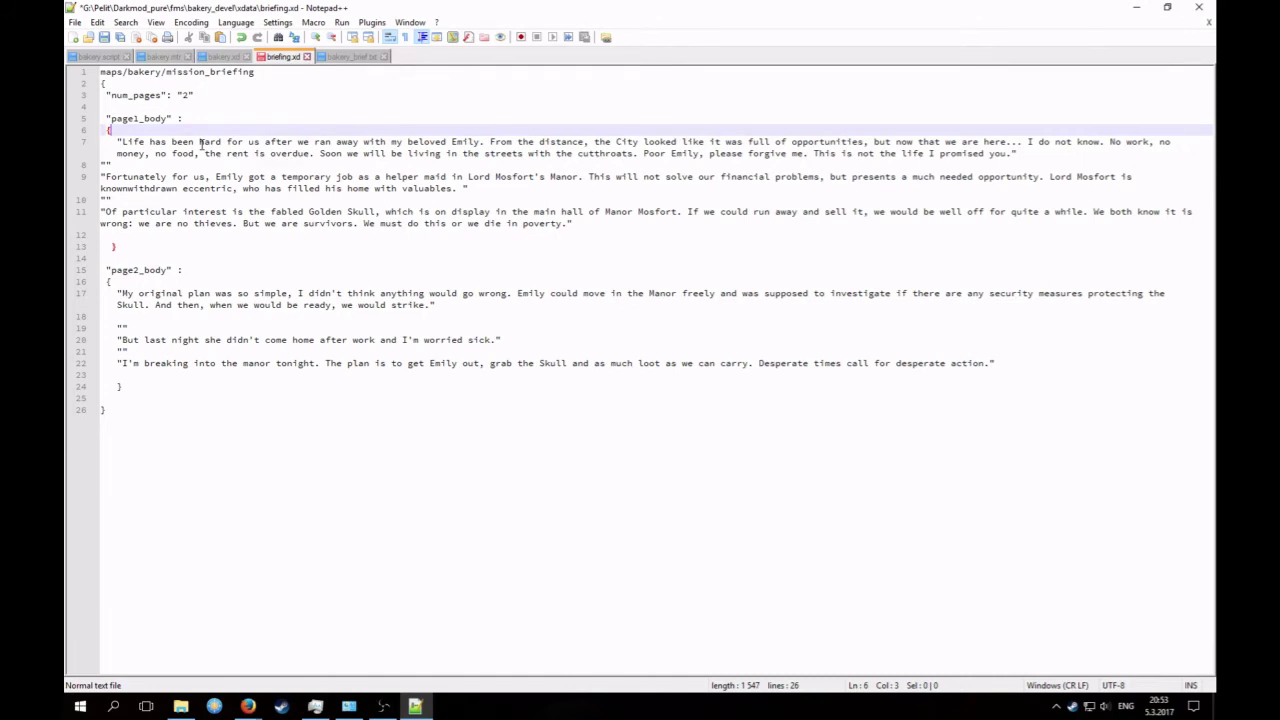
pyautogui.moveTo(185, 153); pyautogui.dragTo(385, 199)
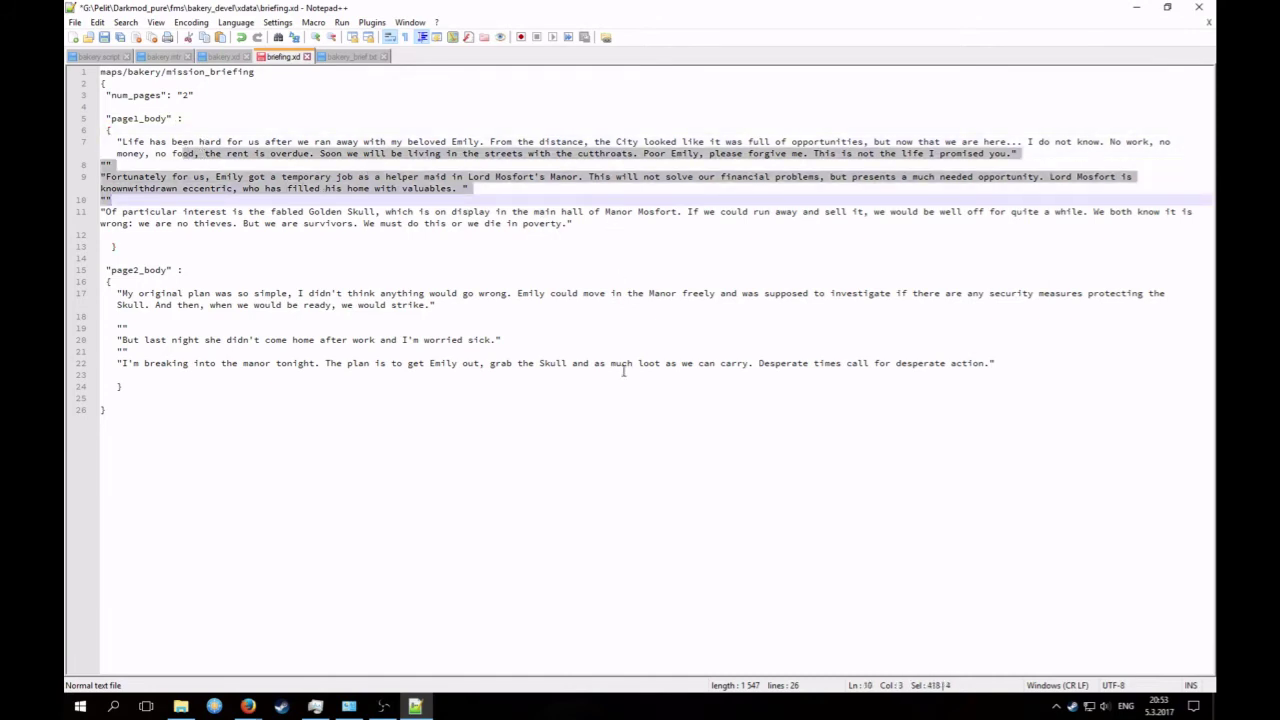
pyautogui.click(129, 280)
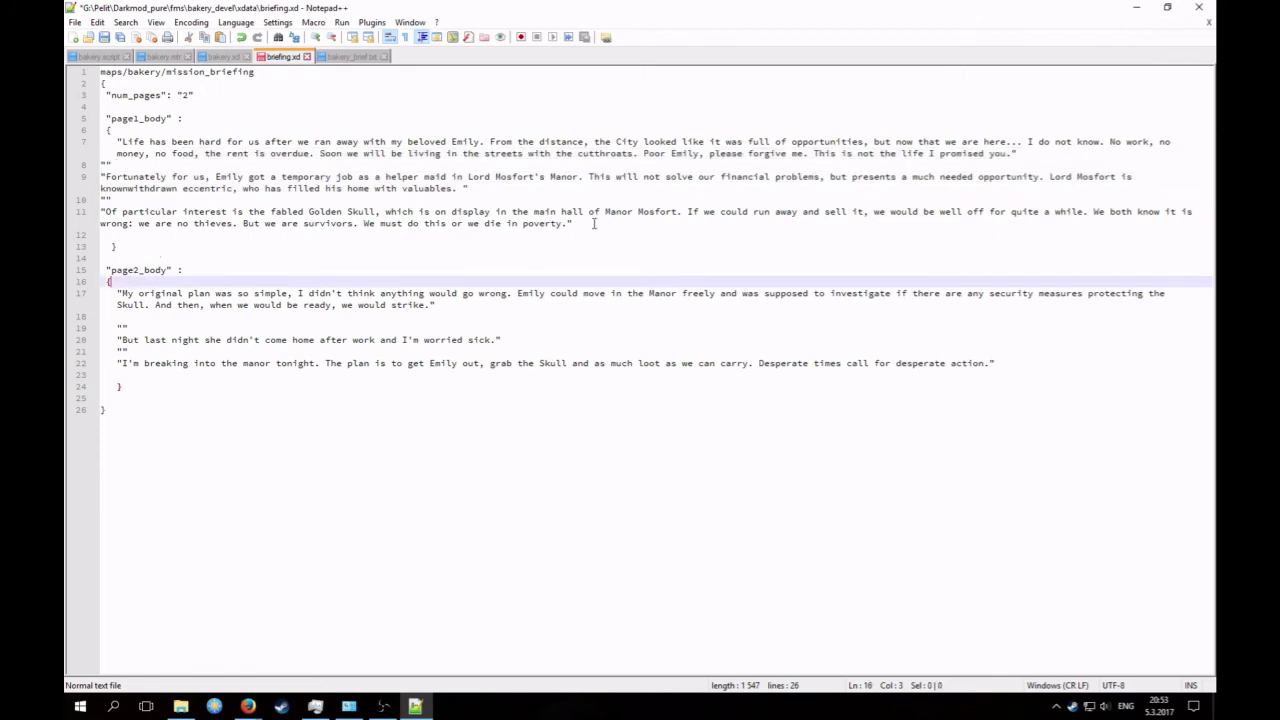
# Step: Delete the old briefing text inside both the page1_body and page2_body blocks, keeping their braces
pyautogui.moveTo(594, 224); pyautogui.dragTo(76, 145)
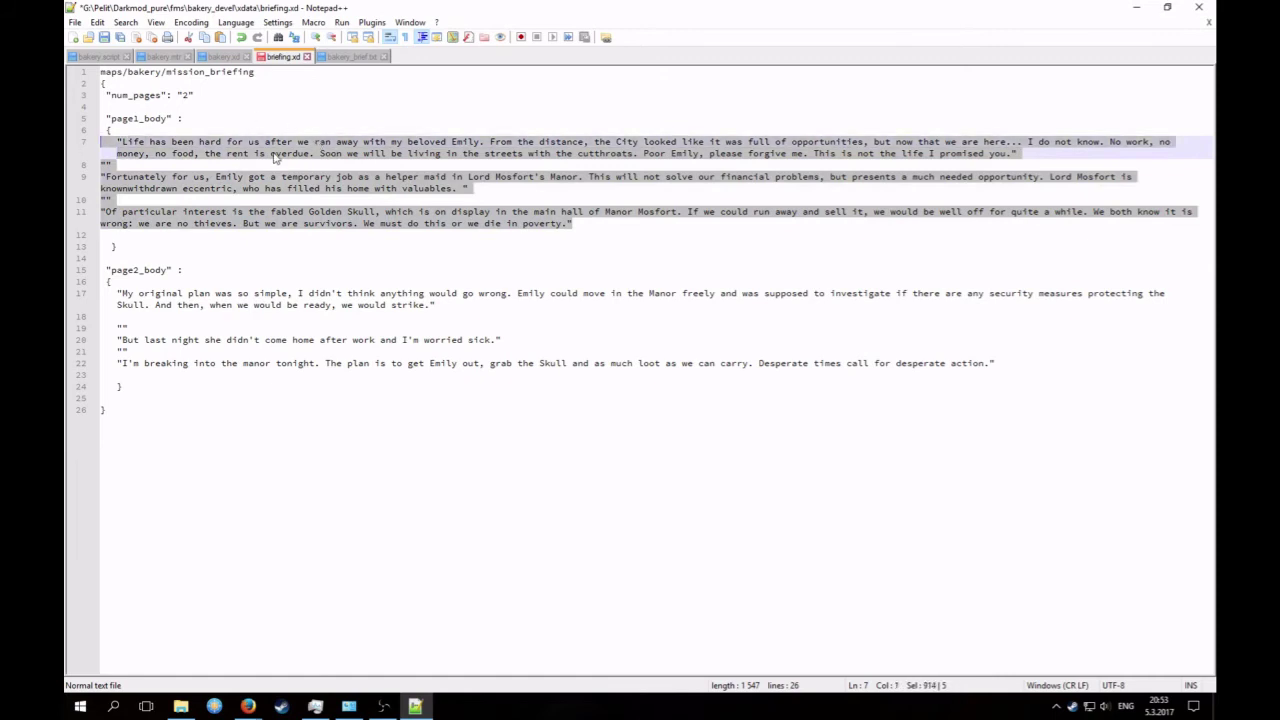
pyautogui.press('Delete')
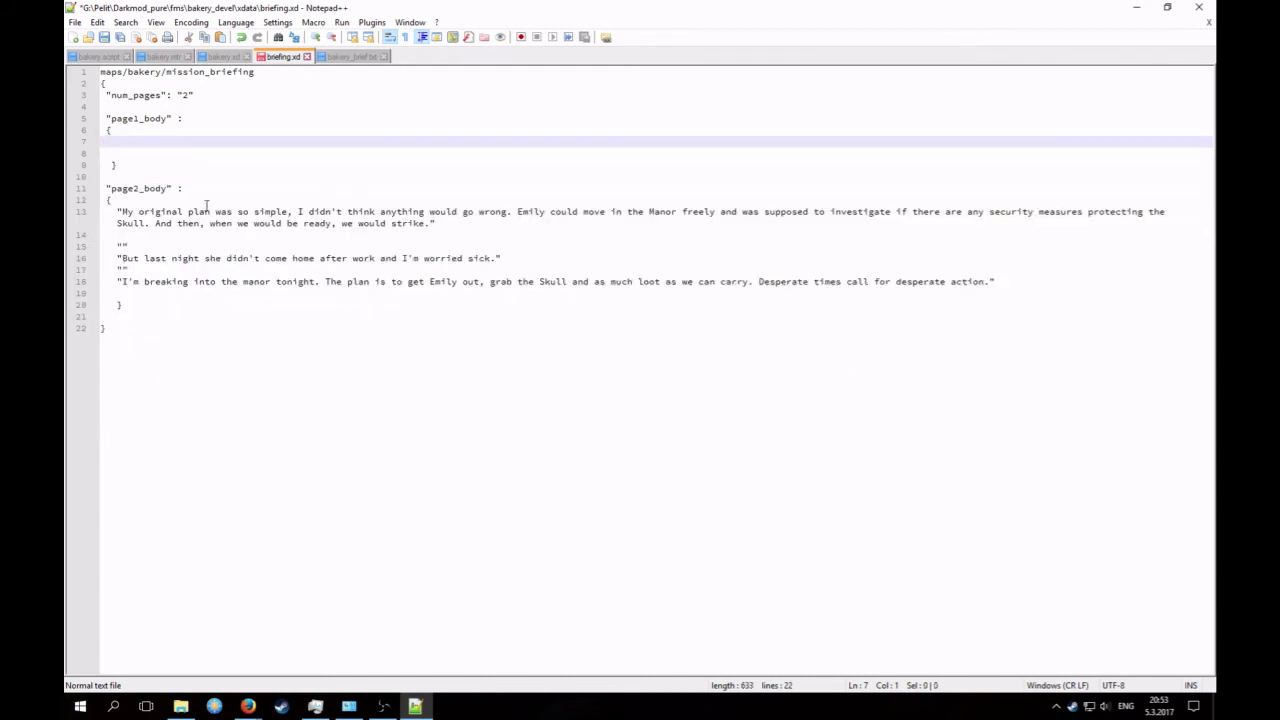
pyautogui.moveTo(963, 280); pyautogui.dragTo(83, 222)
pyautogui.press('Delete')
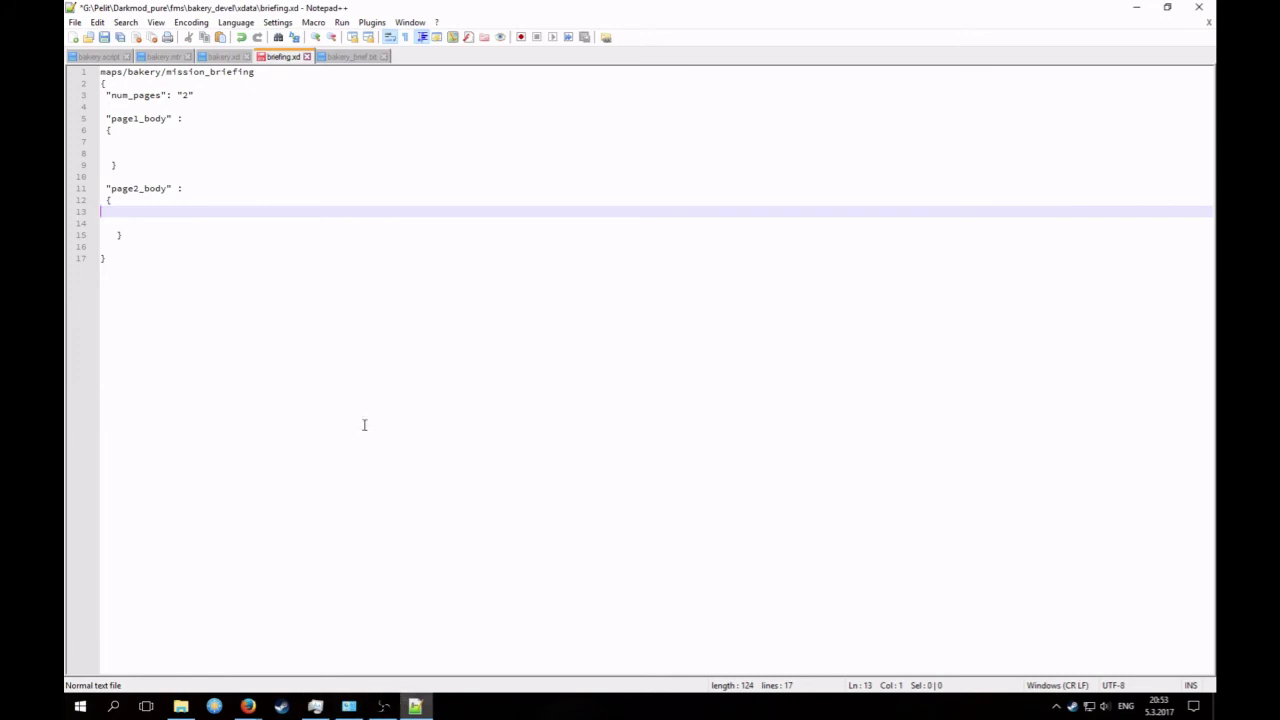
# Step: Copy the entire text of bakery_brief.txt into the empty page1_body block of briefing.xd
pyautogui.click(358, 57)
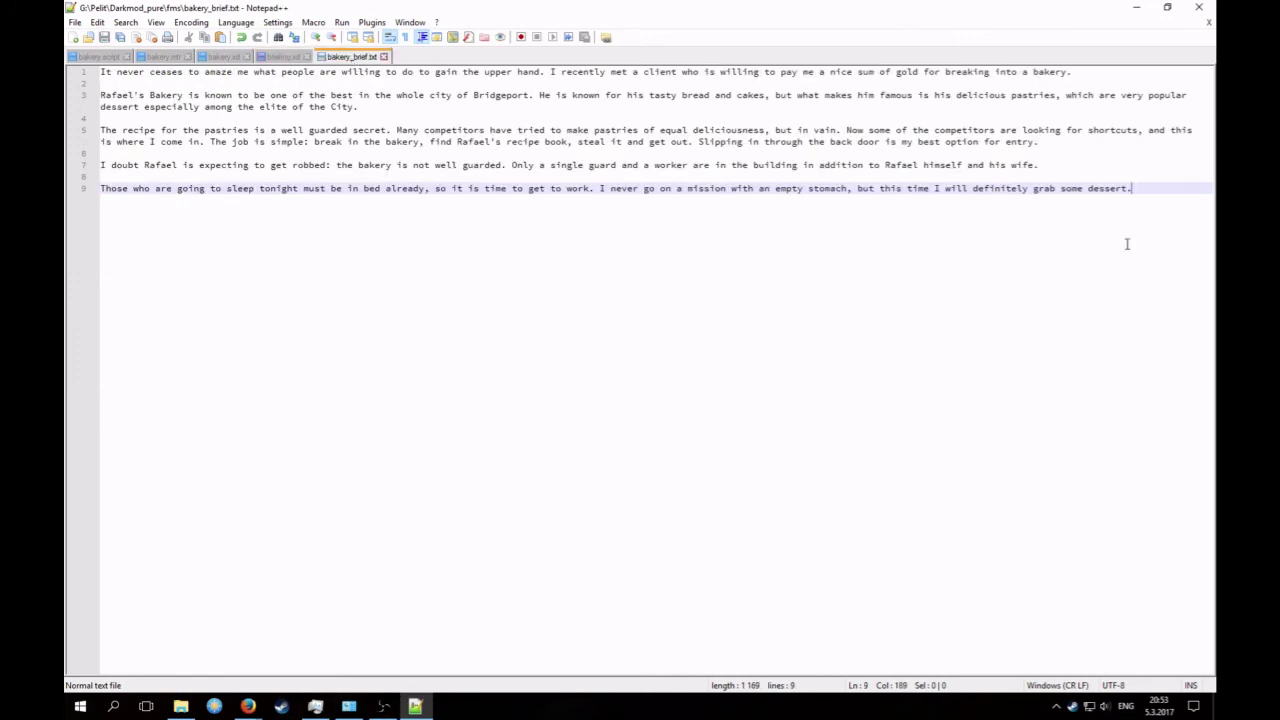
pyautogui.moveTo(1145, 233); pyautogui.dragTo(66, 62)
pyautogui.hotkey('ctrl', 'c')
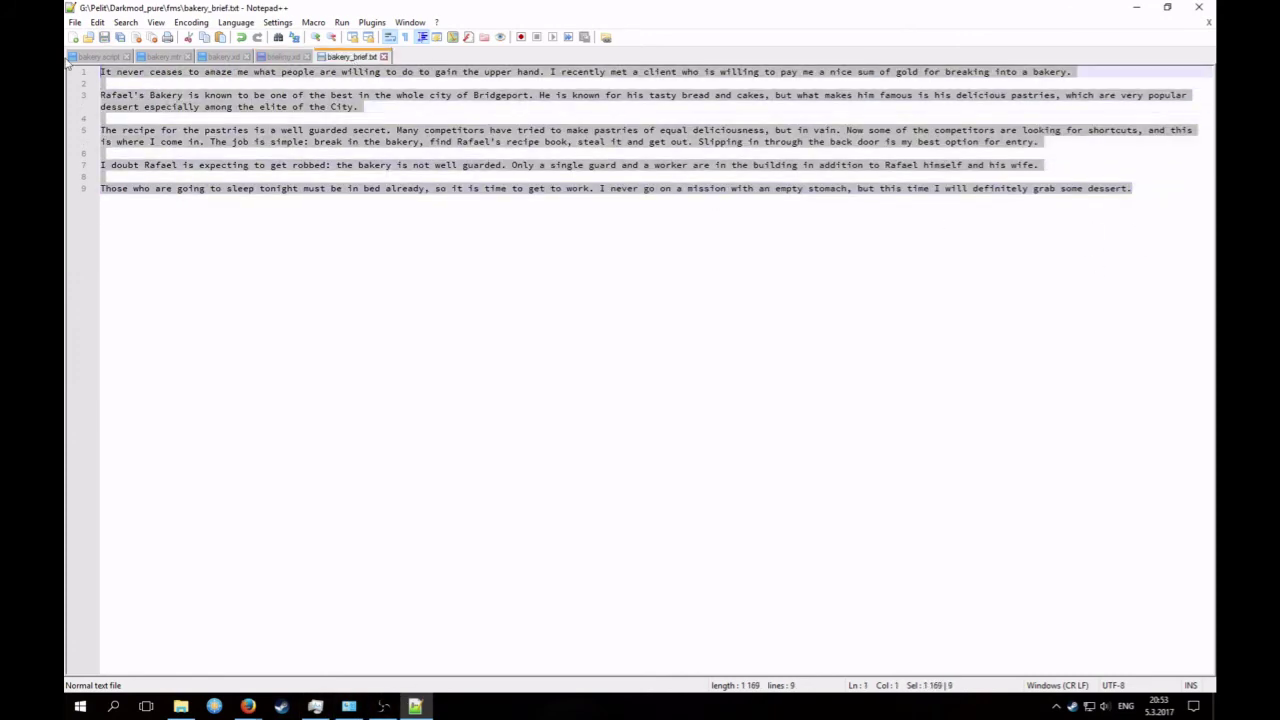
pyautogui.click(283, 57)
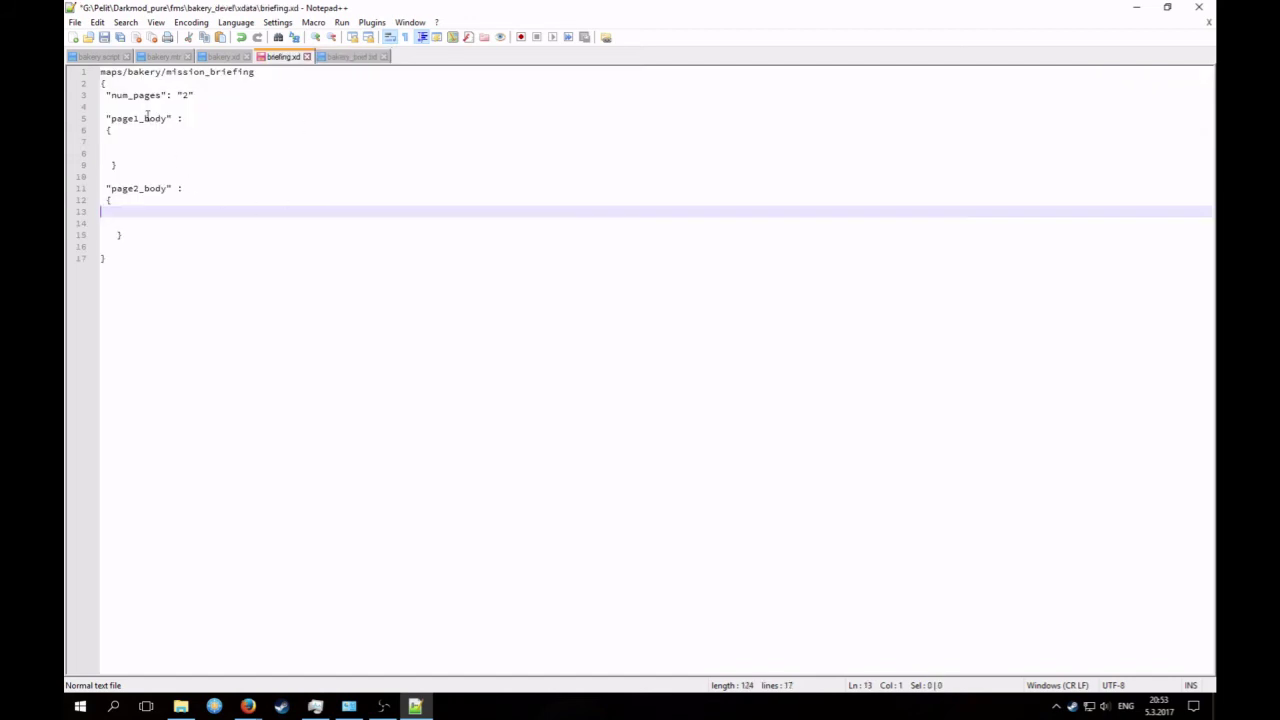
pyautogui.click(119, 146)
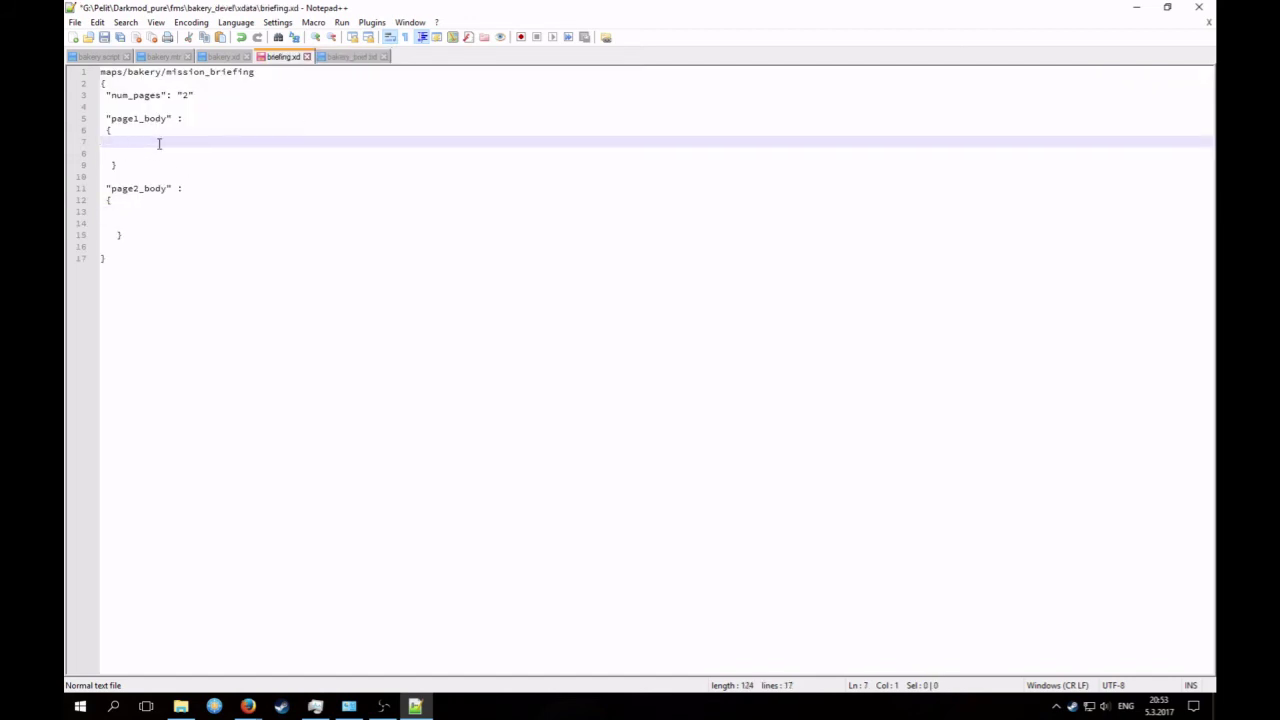
pyautogui.hotkey('ctrl', 'v')
# Step: Insert the copied briefing text into page1_body, enclosing its first paragraph in quotation marks and putting an empty quote pair on the blank line after it
pyautogui.click(153, 153)
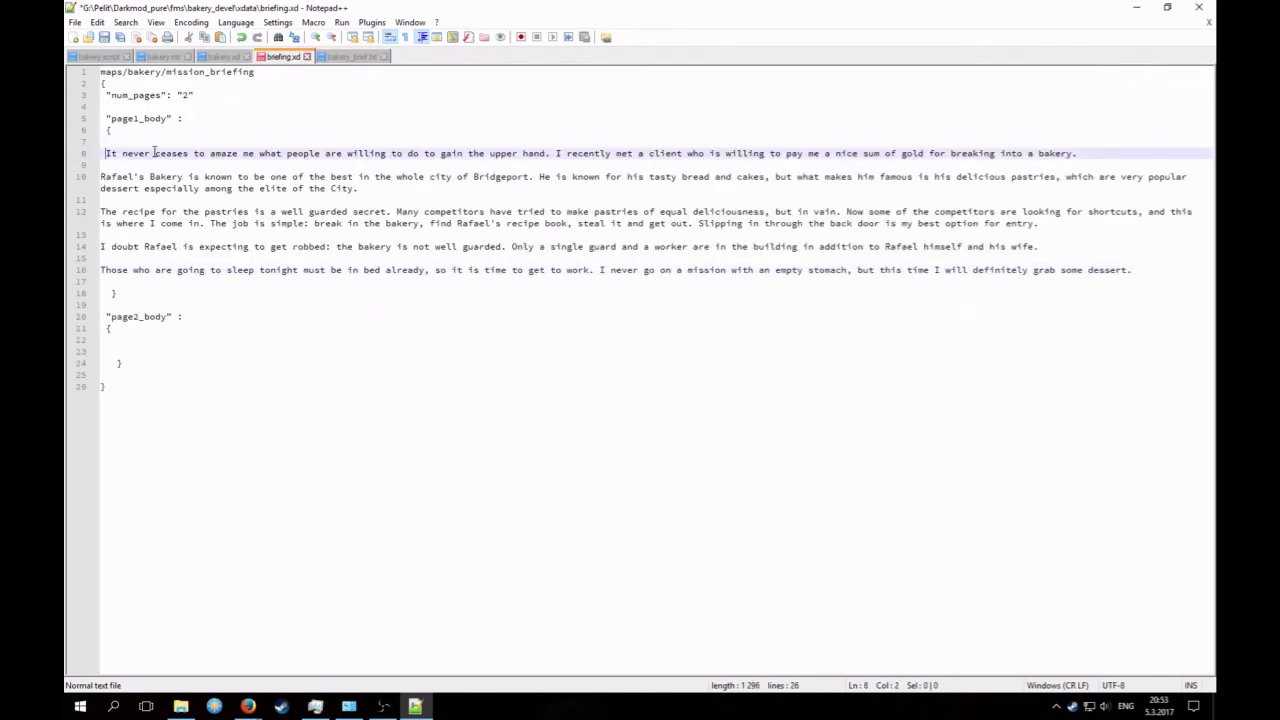
pyautogui.press('Delete')
pyautogui.write('I')
pyautogui.write('"')
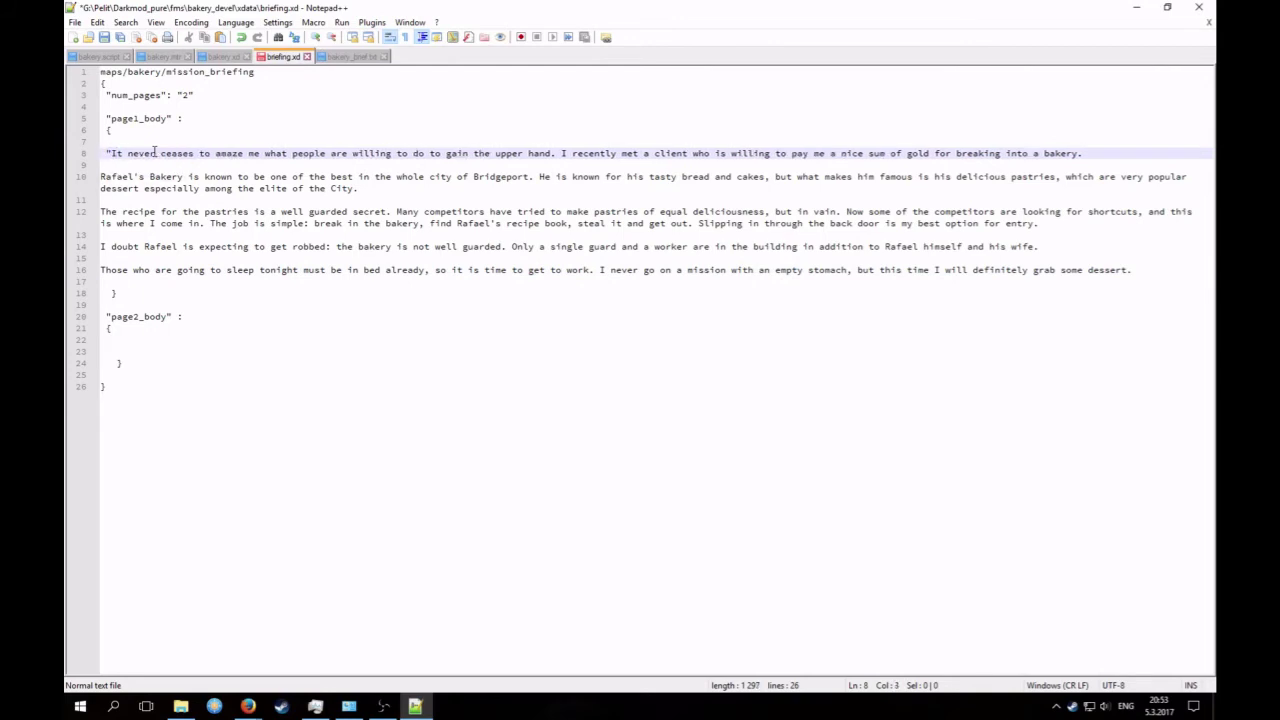
pyautogui.press('End')
pyautogui.write('"')
pyautogui.press('Down')
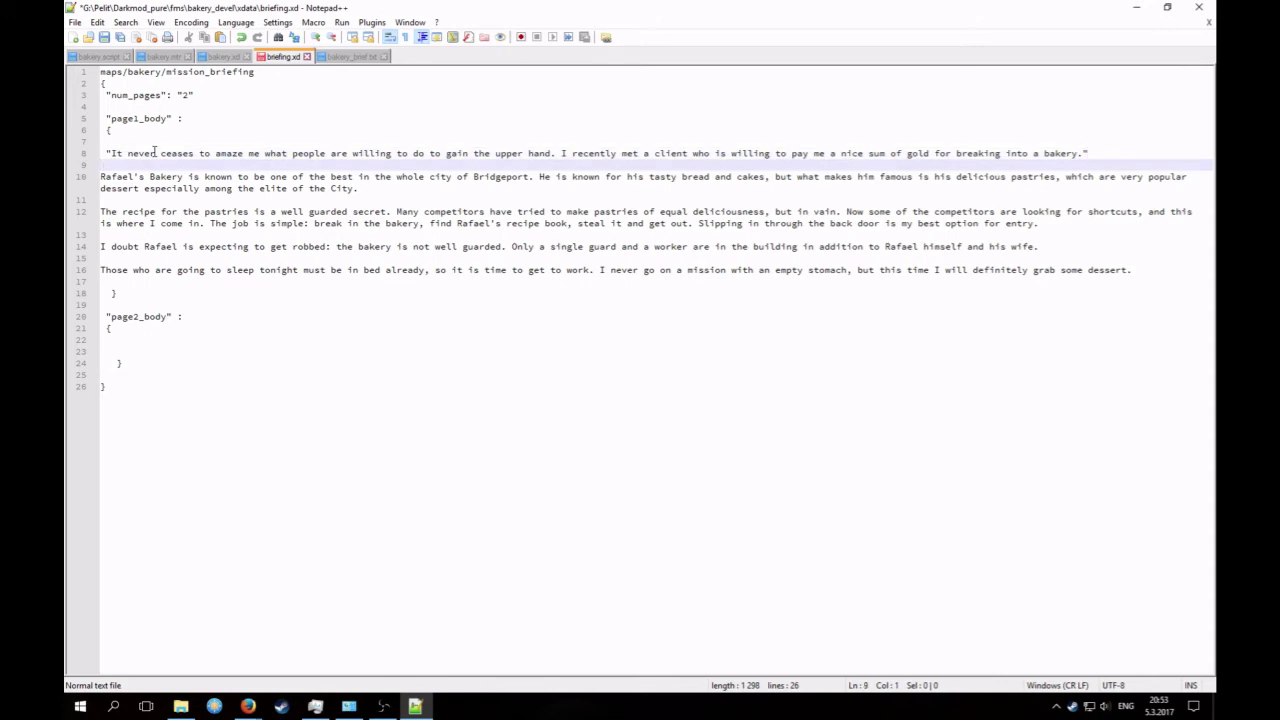
pyautogui.write('""')
pyautogui.press('Down')
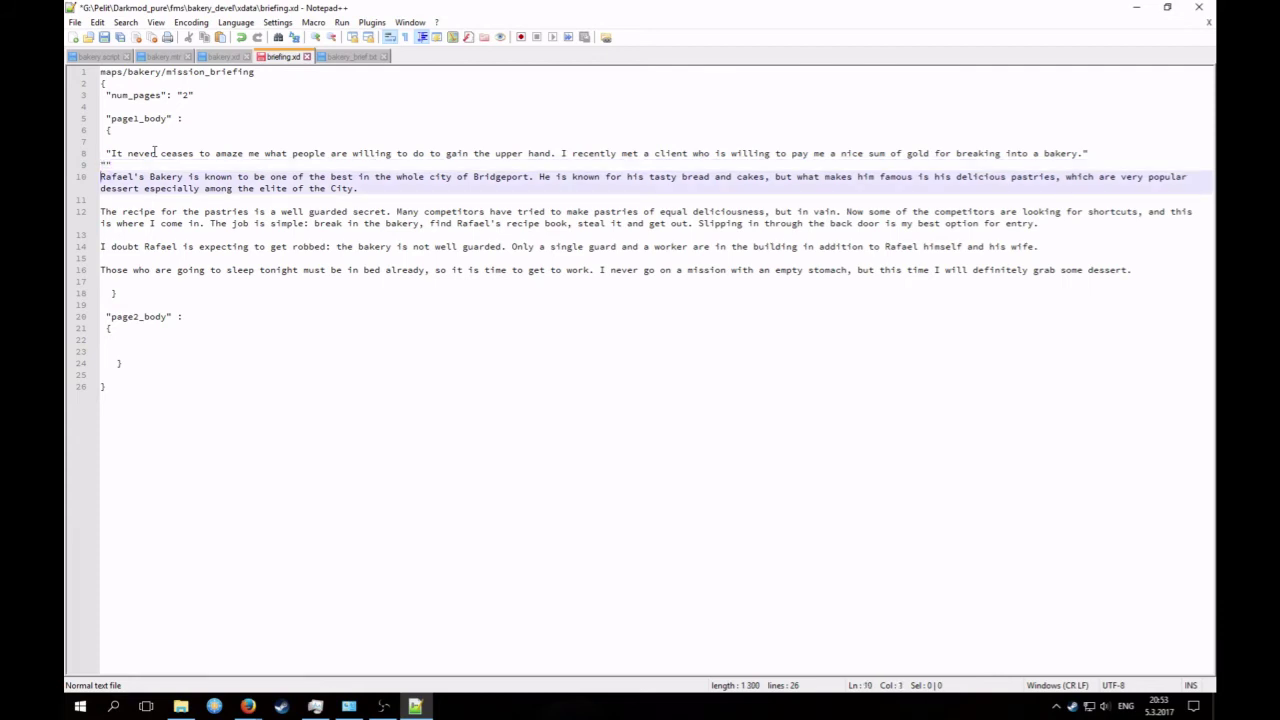
# Step: Enclose the second page1_body paragraph in quotation marks and add an empty quote pair on the blank line below it
pyautogui.write('"')
pyautogui.press('End')
pyautogui.write('"')
pyautogui.press('Down')
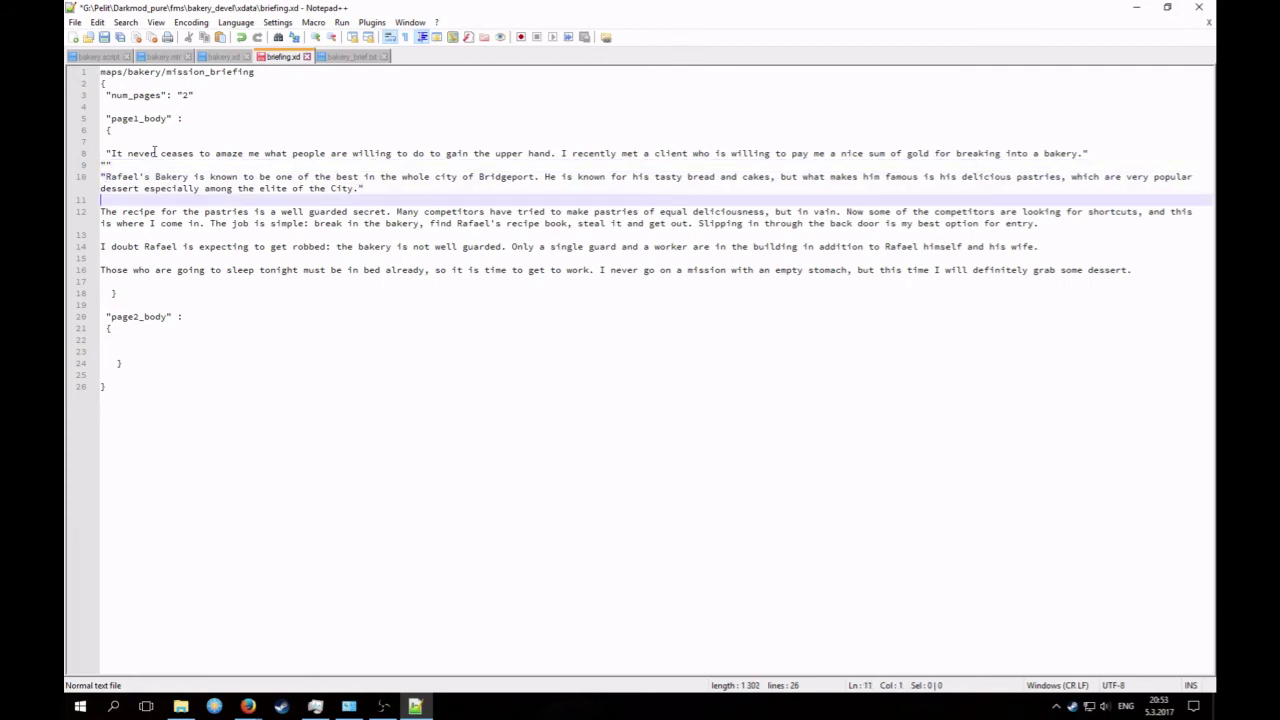
pyautogui.write('""')
# Step: Enclose the third paragraph, about the pastry recipe, in quotation marks and put an empty quote pair on the blank line after it
pyautogui.press('Down')
pyautogui.press('Home')
pyautogui.press('Return')
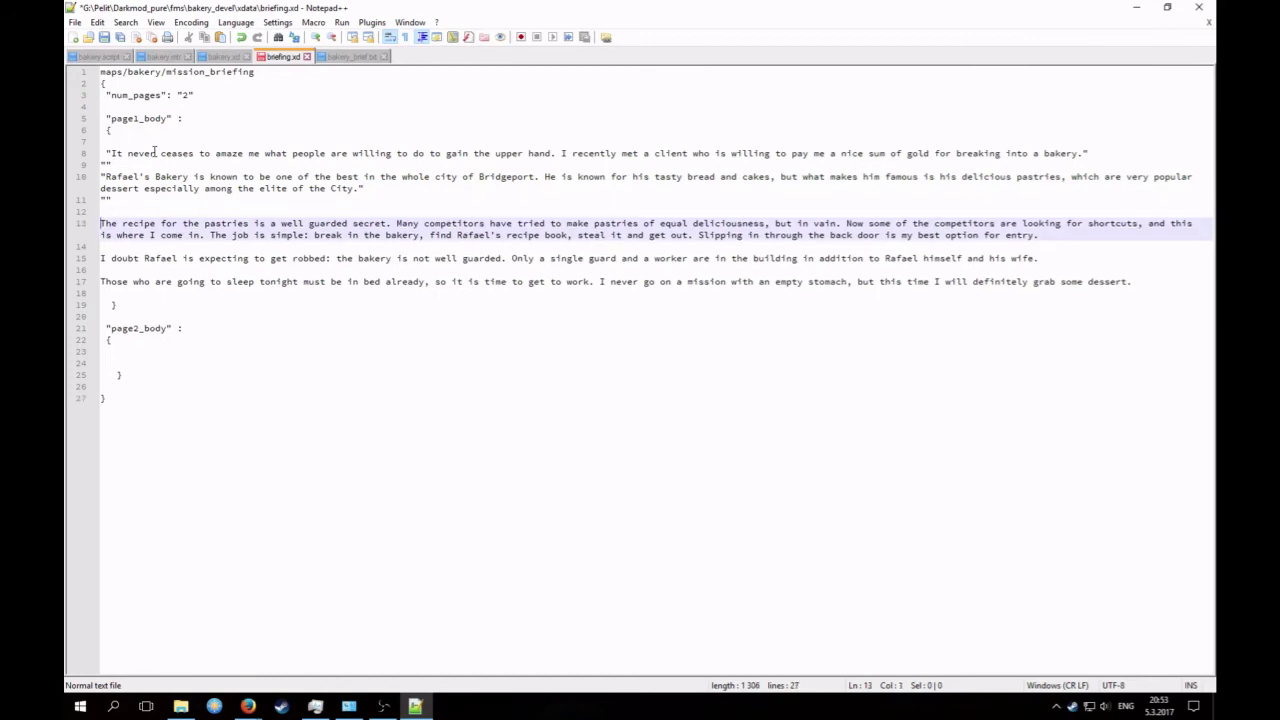
pyautogui.write('"')
pyautogui.press('Up')
pyautogui.press('Delete')
pyautogui.press('End')
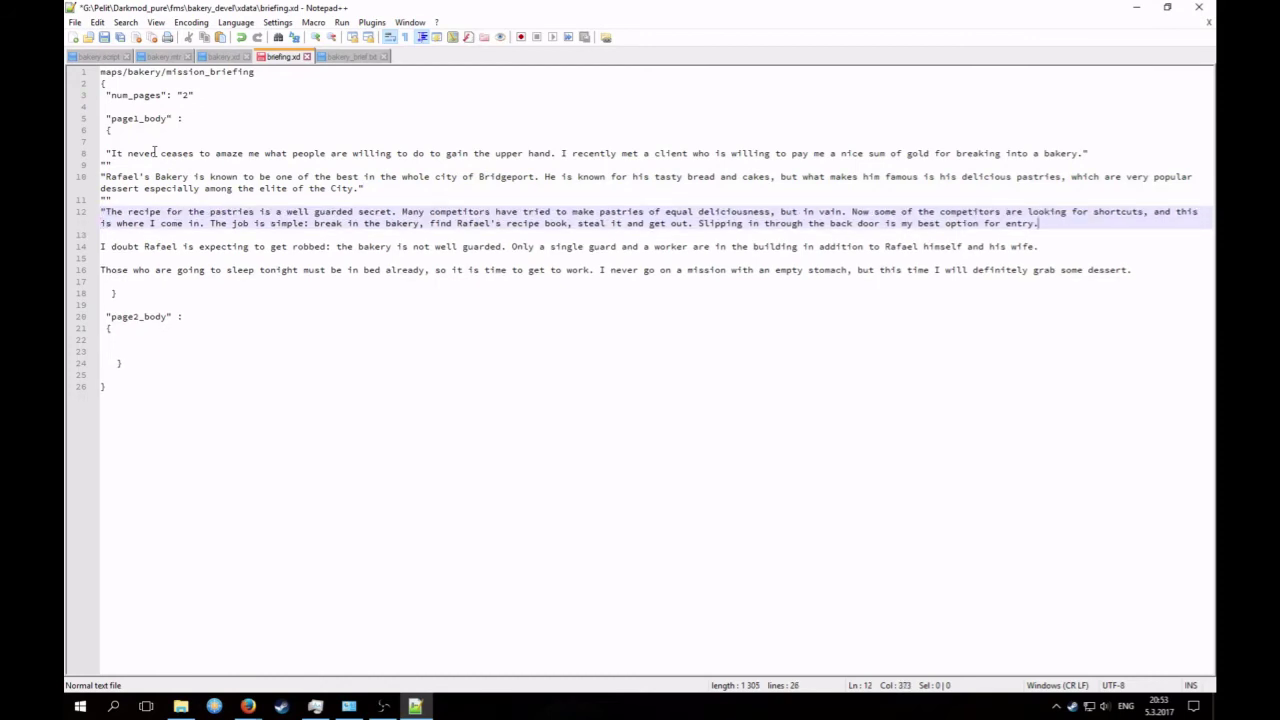
pyautogui.write('"')
pyautogui.press('Down')
pyautogui.write('"')
# Step: Enclose the fourth and fifth page1_body paragraphs in quotation marks, with an empty quote pair on the blank line between them
pyautogui.press('Down')
pyautogui.press('Home')
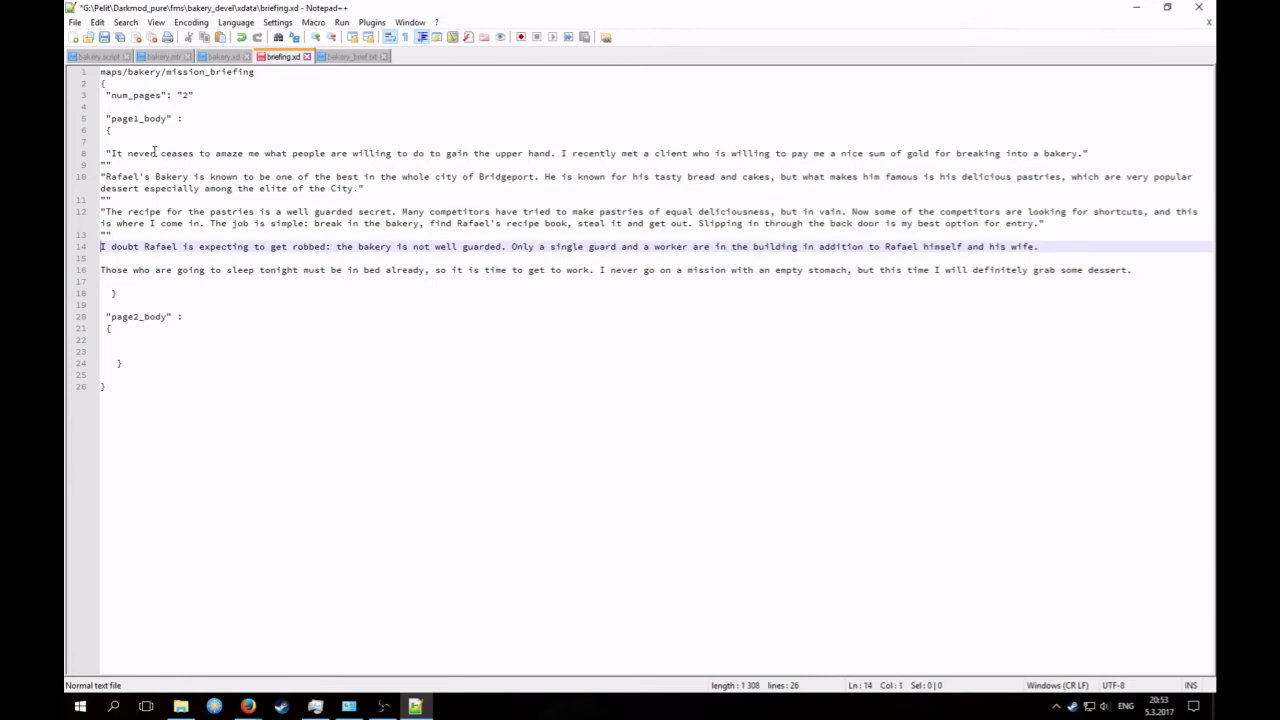
pyautogui.write('"')
pyautogui.press('End')
pyautogui.write('"')
pyautogui.press('Down')
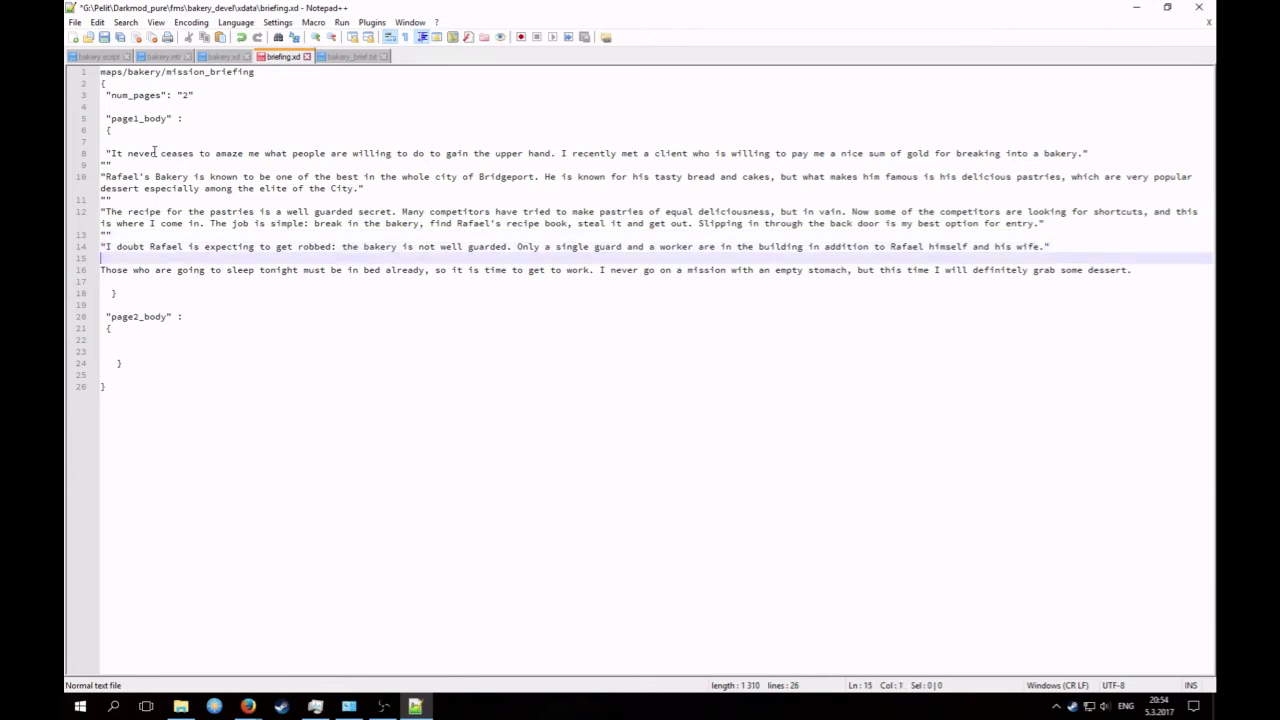
pyautogui.press('Down')
pyautogui.press('Home')
pyautogui.write('"')
pyautogui.press('End')
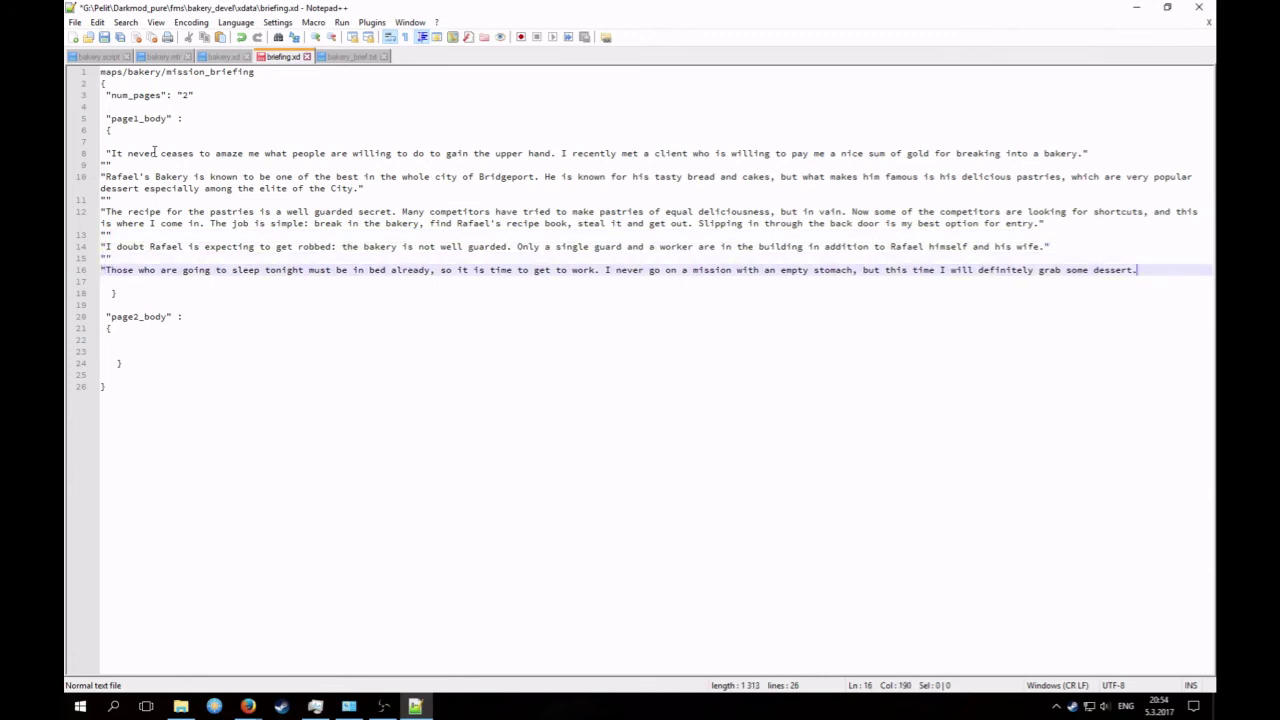
pyautogui.write('"')
# Step: Enter the placeholder text "test" in quotation marks inside the page2_body block and save briefing.xd
pyautogui.press('Down')
pyautogui.press('Down')
pyautogui.press('Down')
pyautogui.press('Down')
pyautogui.press('Down')
pyautogui.press('Down')
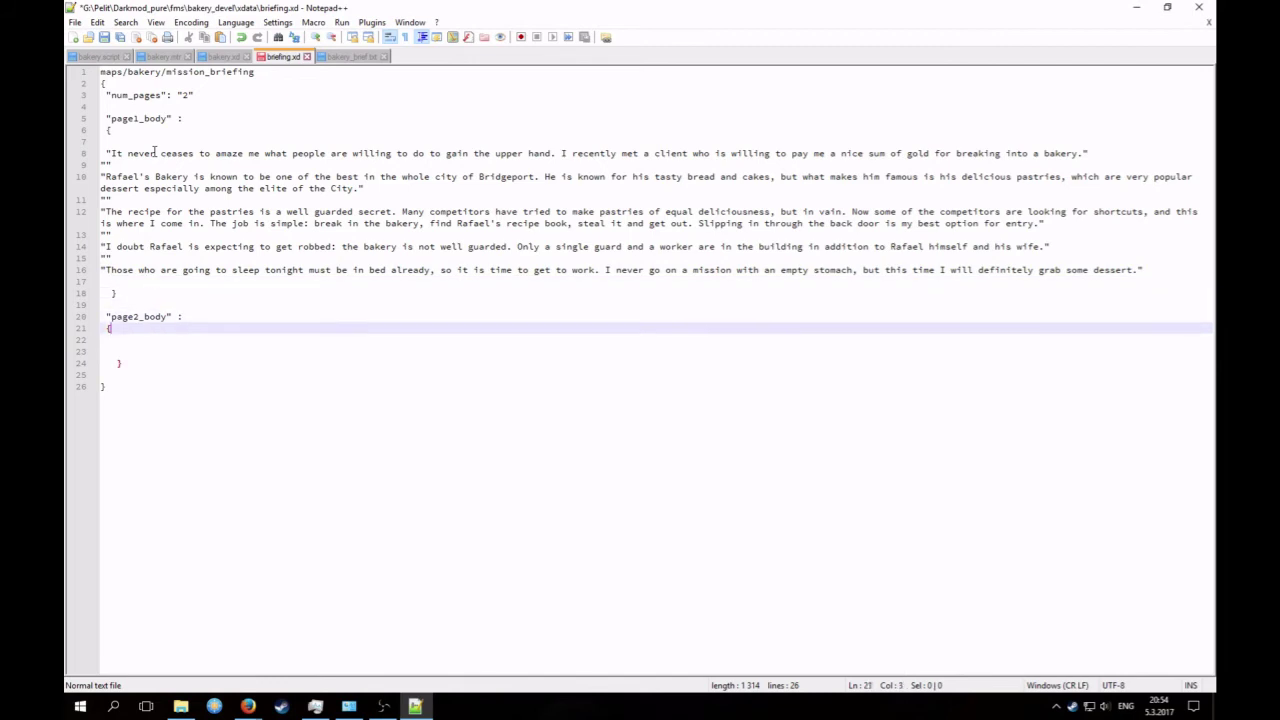
pyautogui.write('"test')
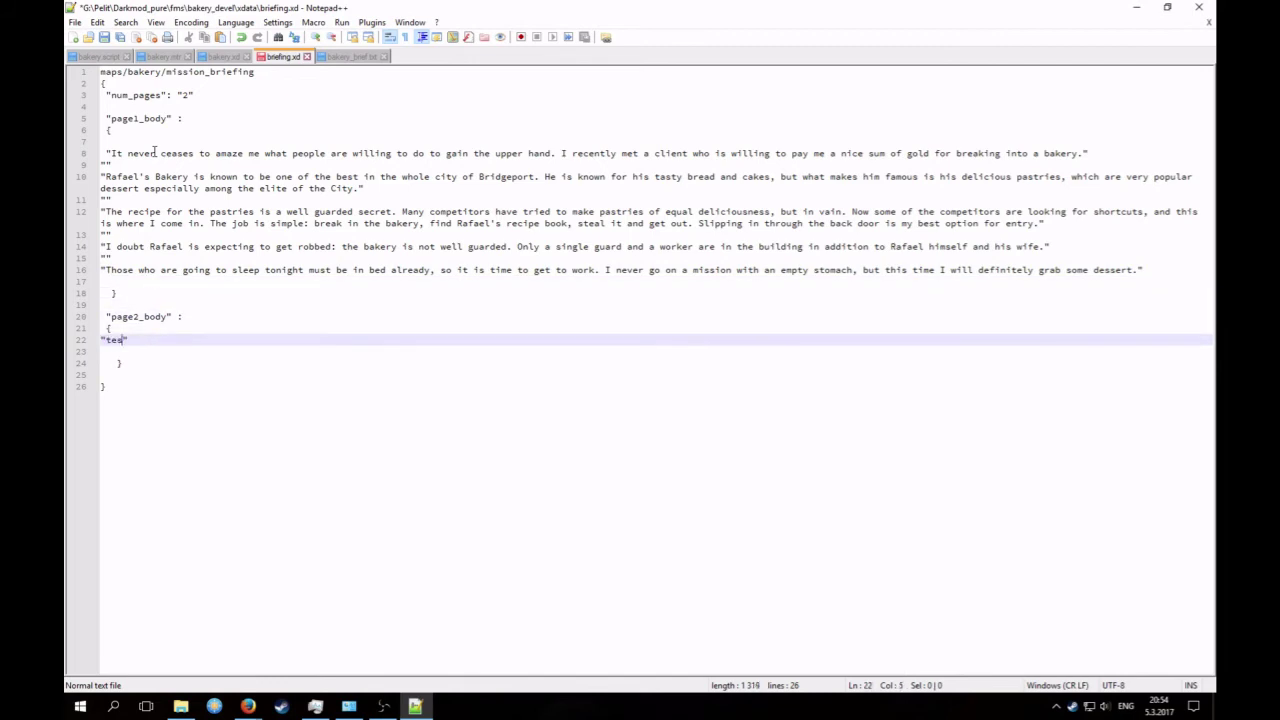
pyautogui.click(105, 38)
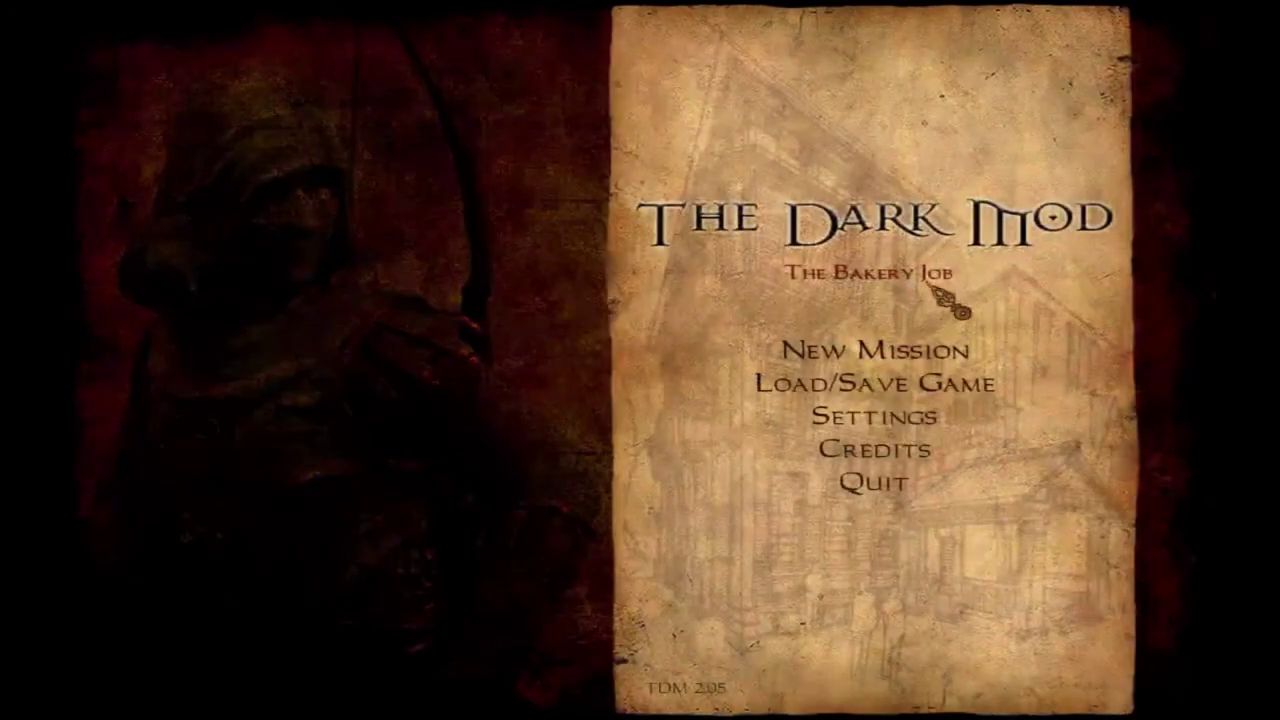
# Step: In The Dark Mod, start The Bakery Job as a new mission to check its first briefing page, then return to briefing.xd in Notepad++
pyautogui.click(862, 350)
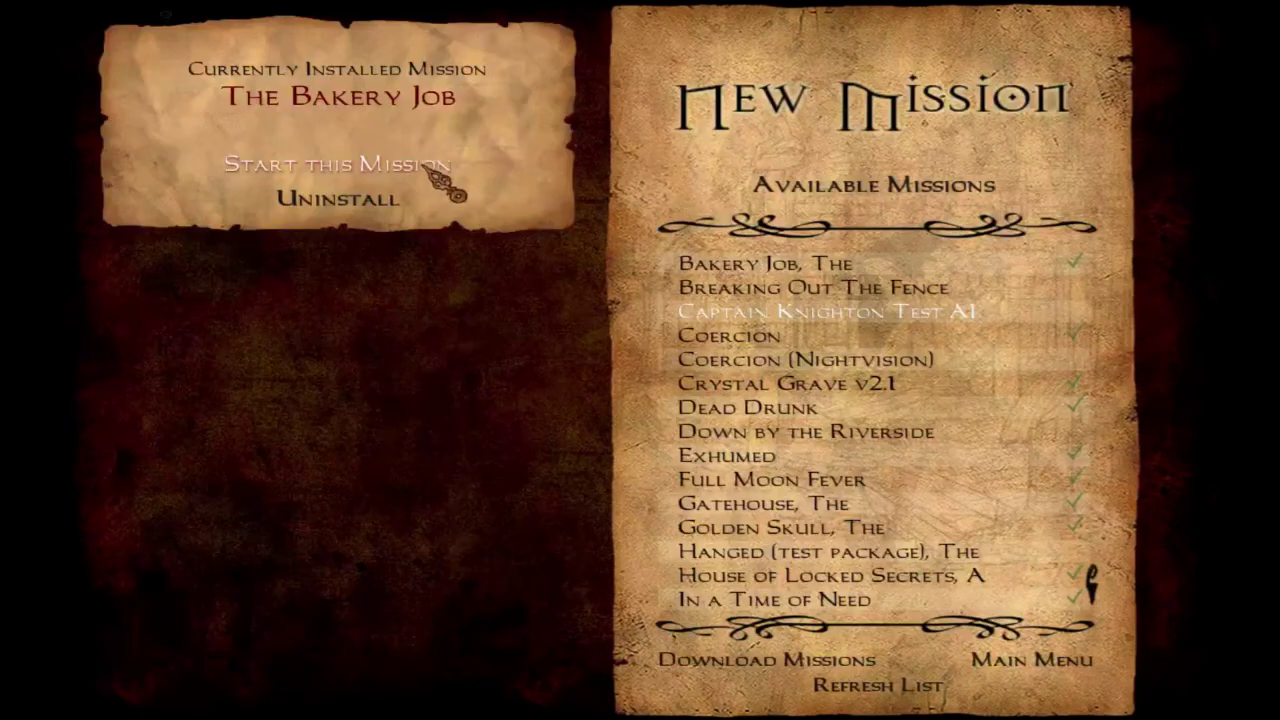
pyautogui.click(262, 170)
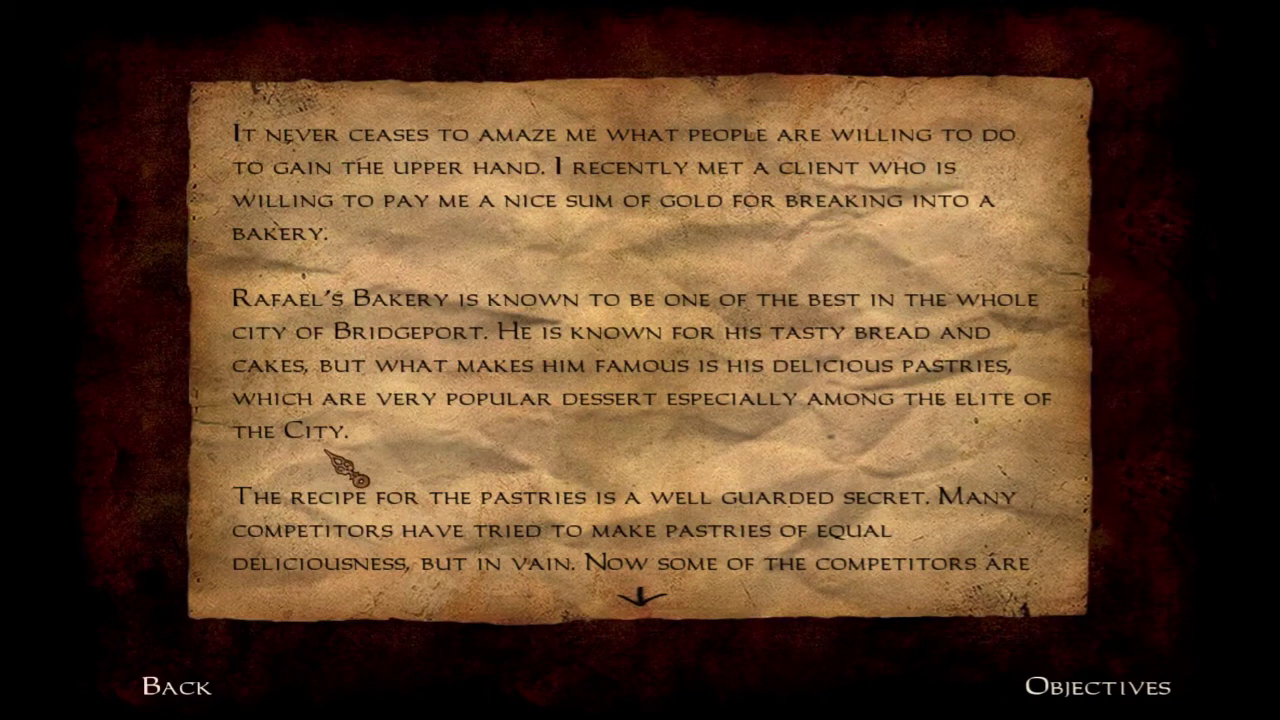
pyautogui.hotkey('ctrl', 'alt', '`')
pyautogui.write('quit')
pyautogui.press('Return')
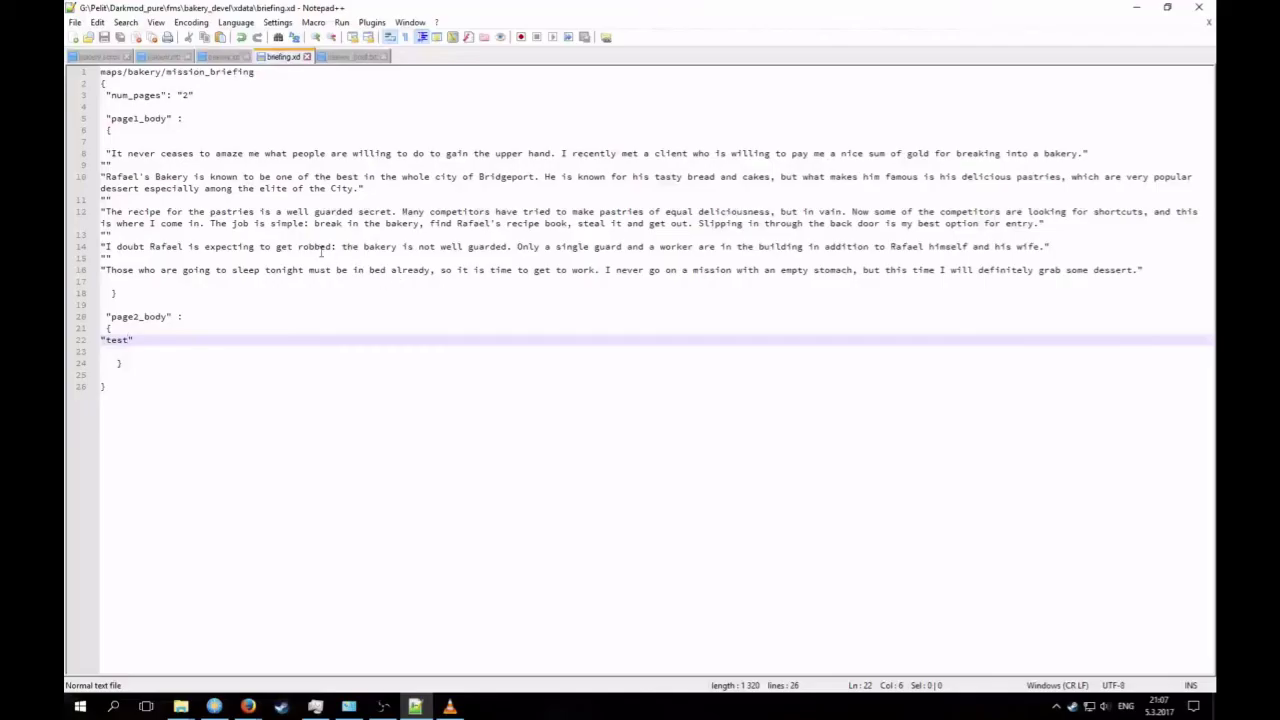
# Step: Move the last three quoted paragraphs and their empty quote pairs from page1_body into page2_body, replacing "test"
pyautogui.click(325, 197)
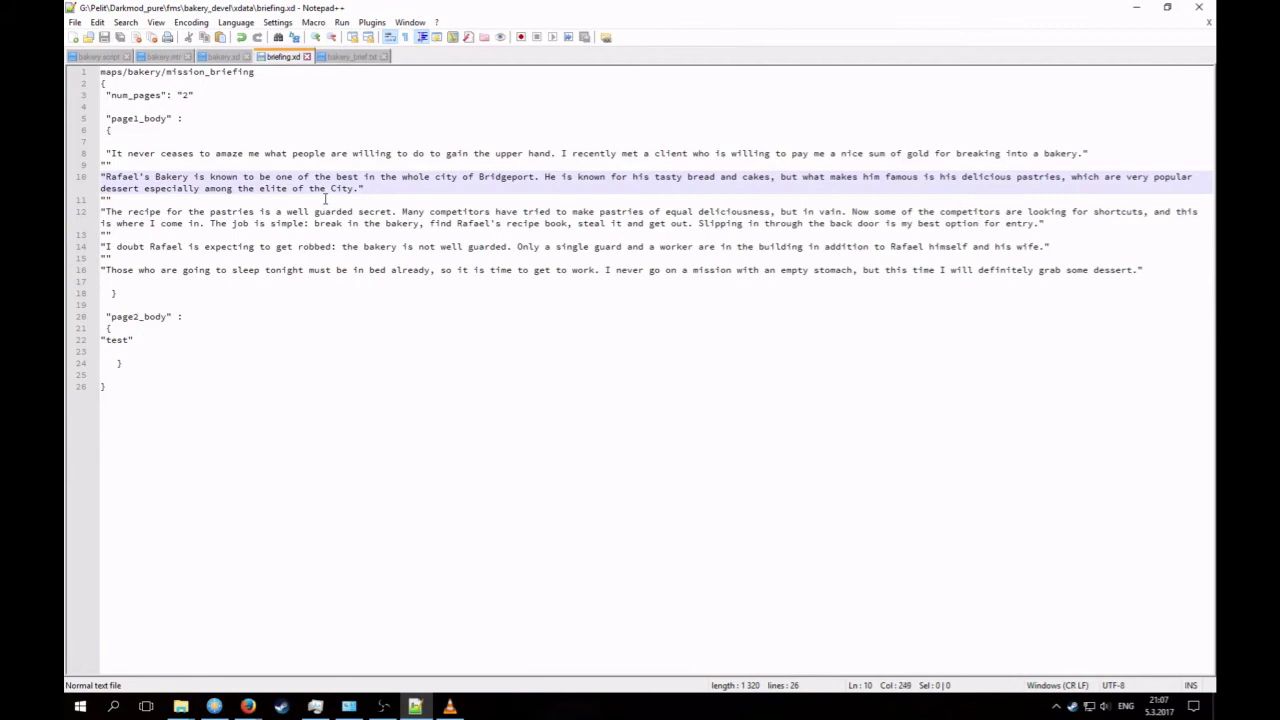
pyautogui.click(325, 199)
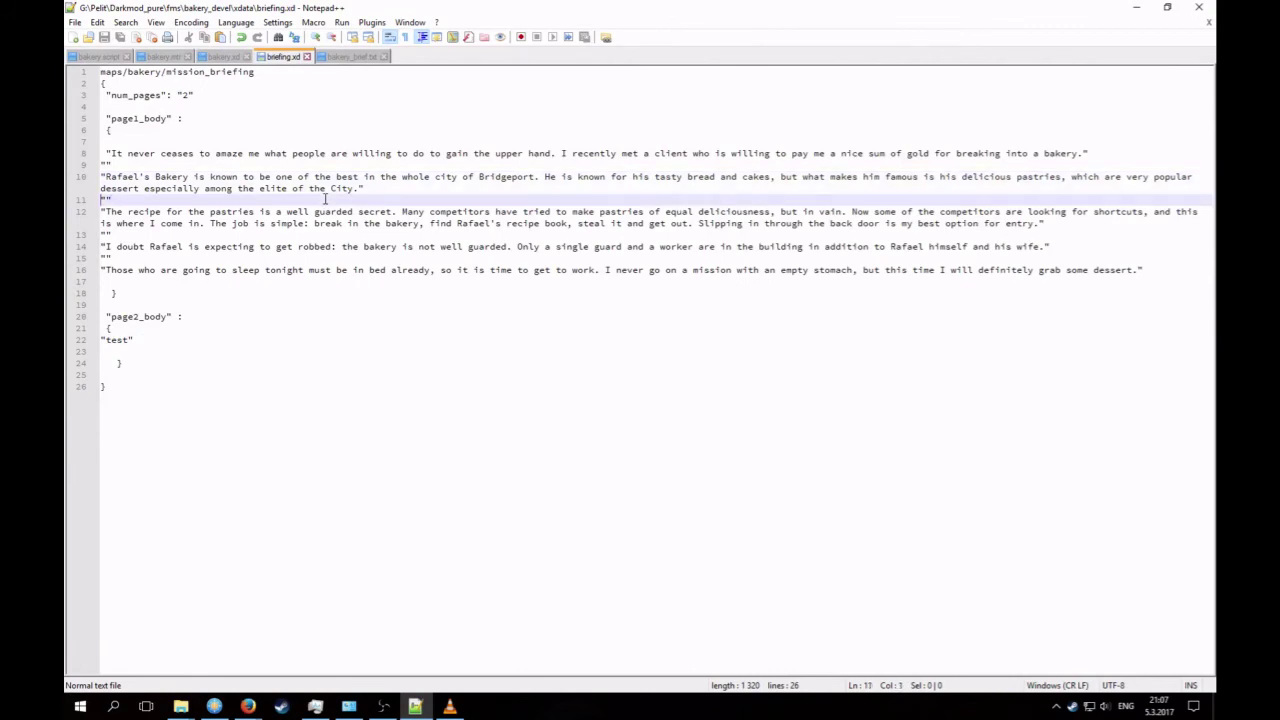
pyautogui.hotkey('shift', 'Down')
pyautogui.hotkey('shift', 'Down')
pyautogui.hotkey('shift', 'Down')
pyautogui.hotkey('shift', 'Down')
pyautogui.hotkey('shift', 'Down')
pyautogui.hotkey('shift', 'End')
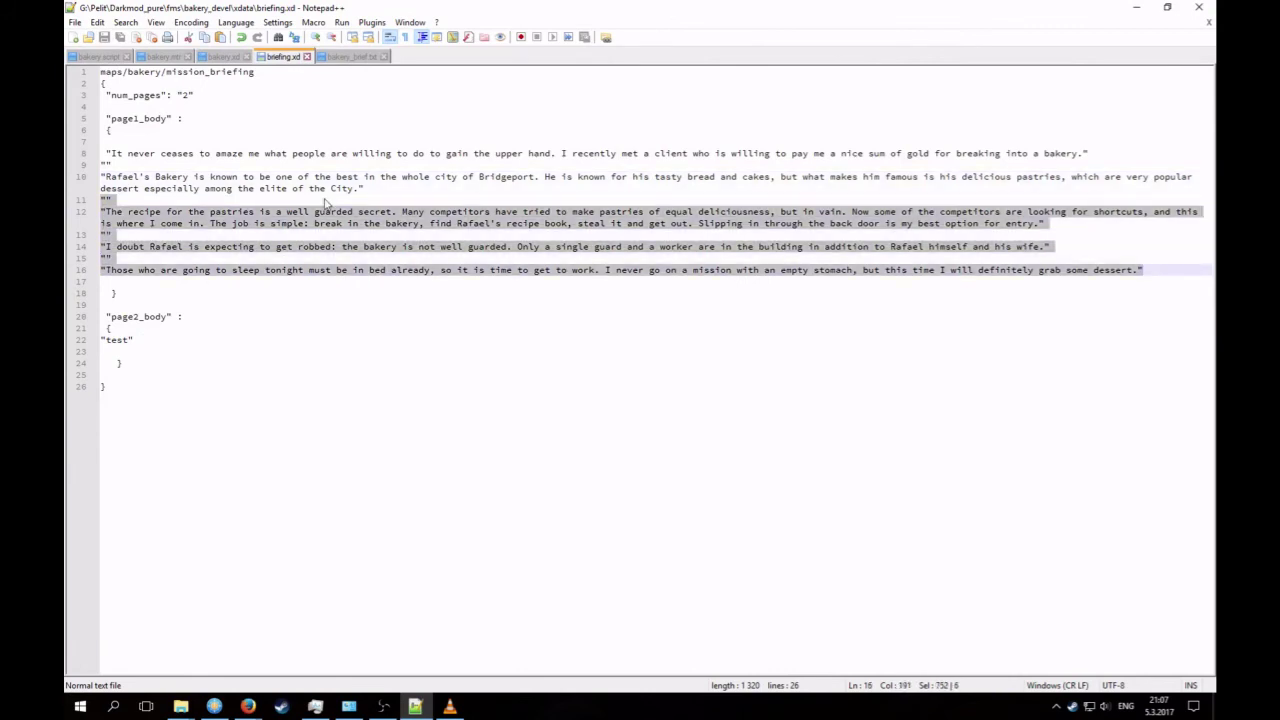
pyautogui.press('Delete')
pyautogui.moveTo(156, 271); pyautogui.dragTo(76, 270)
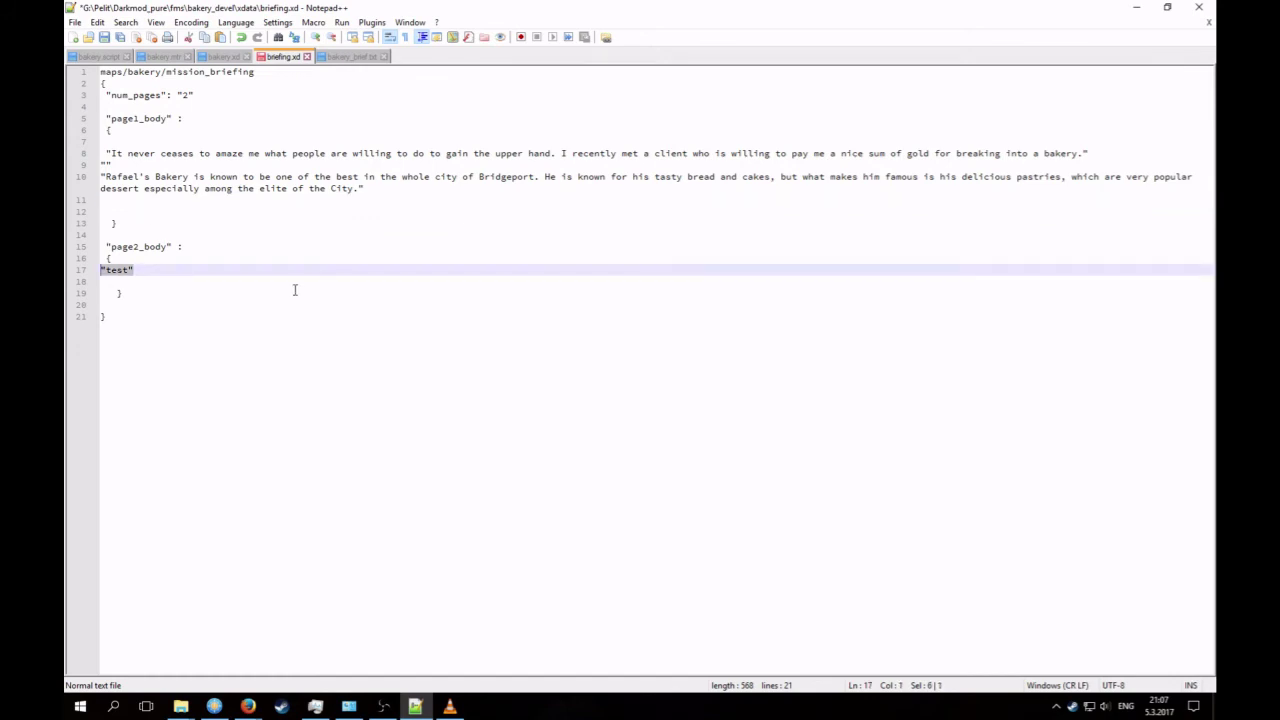
pyautogui.write('"" "The recipe for the pastries is a well guarded secret. Many competitors have tried to make pastries of equal deliciousness, but in vain. Now some of the competitors are looking for shortcuts, and this is where I come in. The job is simple: break in the bakery, find Rafael\'s recipe book, steal it and get out. Slipping in through the back door is my best option for entry." "" "I doubt Rafael is expecting to get robbed: the bakery is not well guarded. Only a single guard and a worker are in the building in addition to Rafael himself and his wife." "" "Those who are going to sleep tonight must be in bed already, so it is time to get to work. I never go on a mission with an empty stomach, but this time I will definitely grab some dessert."')
# Step: Remove the empty quote pair above the recipe paragraph in page2_body and save briefing.xd
pyautogui.click(164, 268)
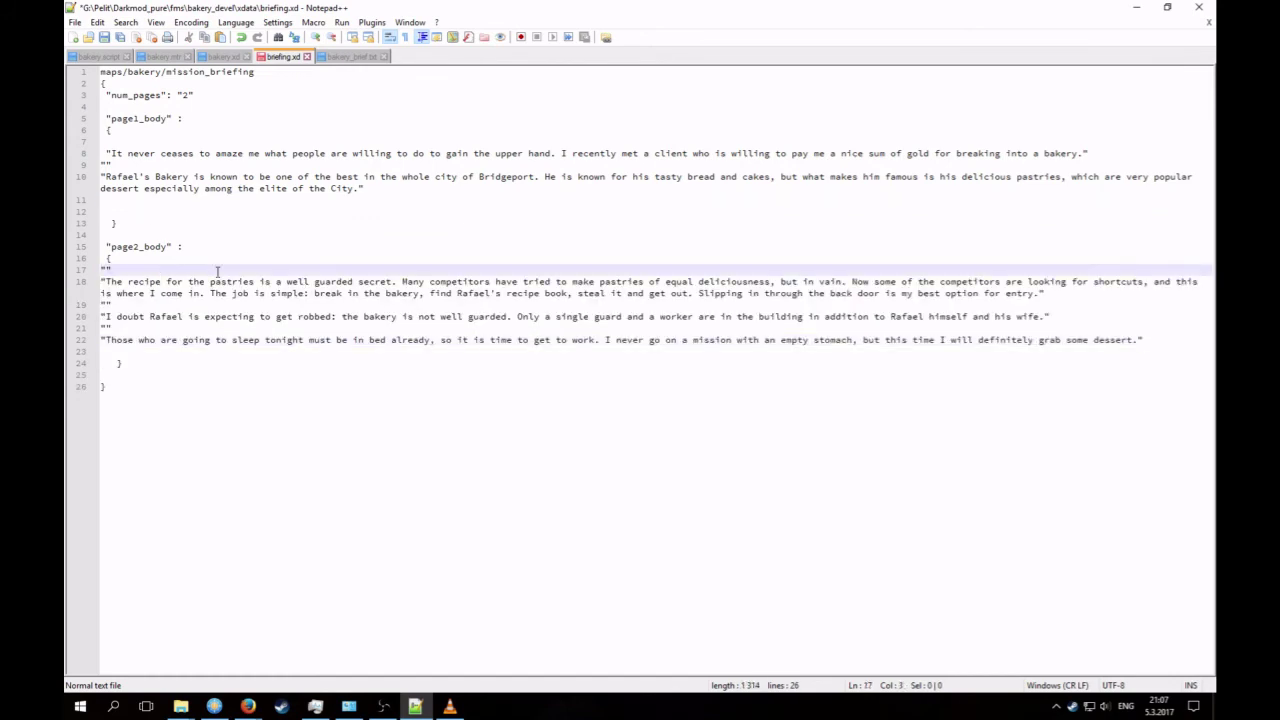
pyautogui.press('Delete')
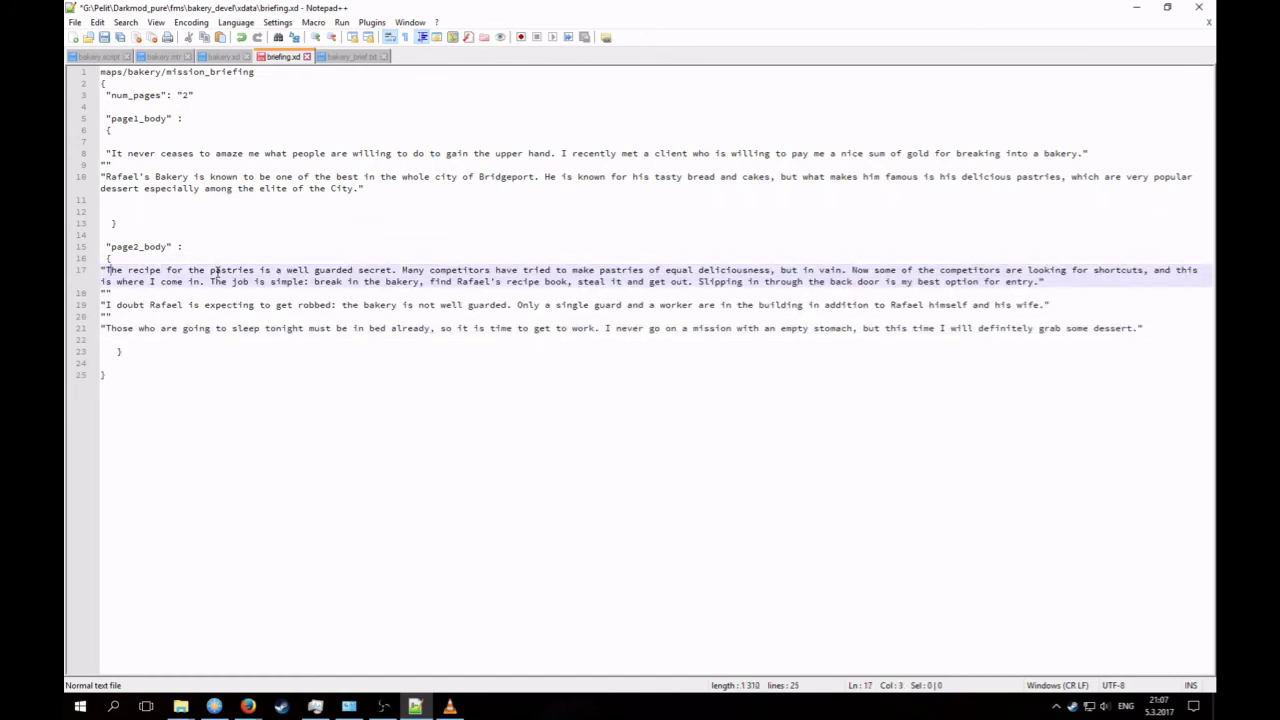
pyautogui.press('Down')
pyautogui.press('Down')
pyautogui.press('Down')
pyautogui.press('Down')
pyautogui.press('Down')
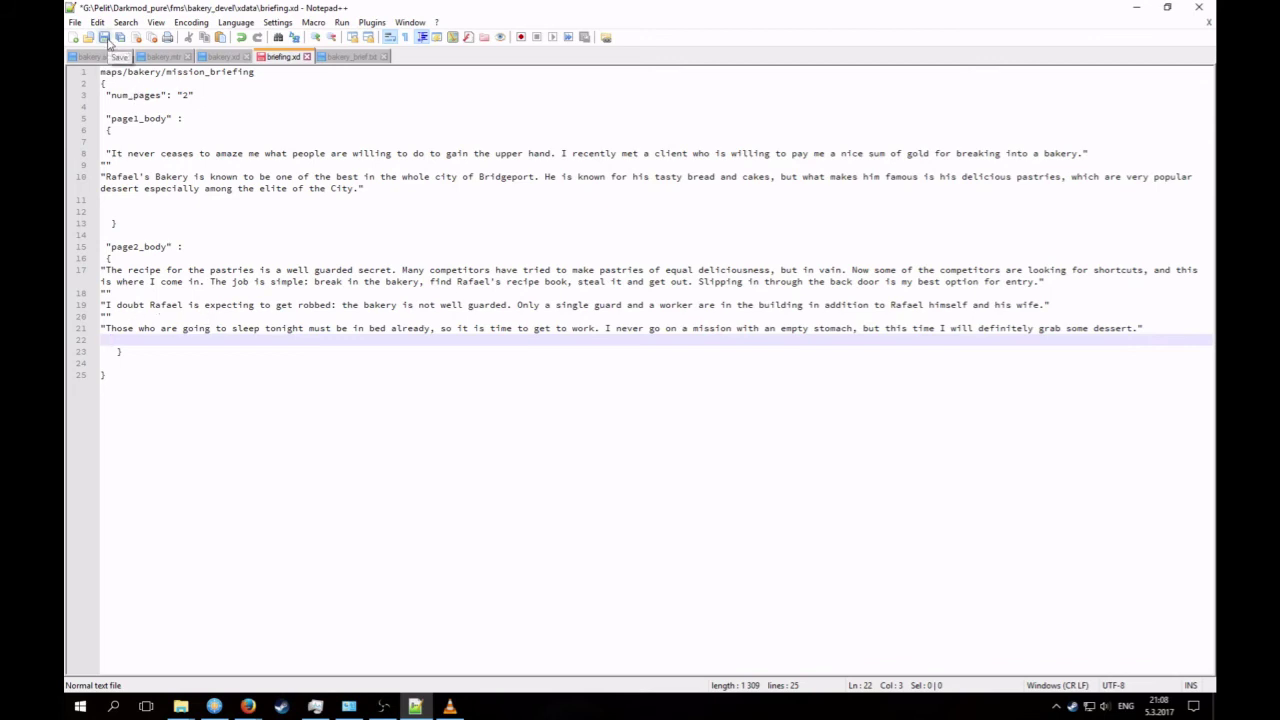
pyautogui.click(104, 37)
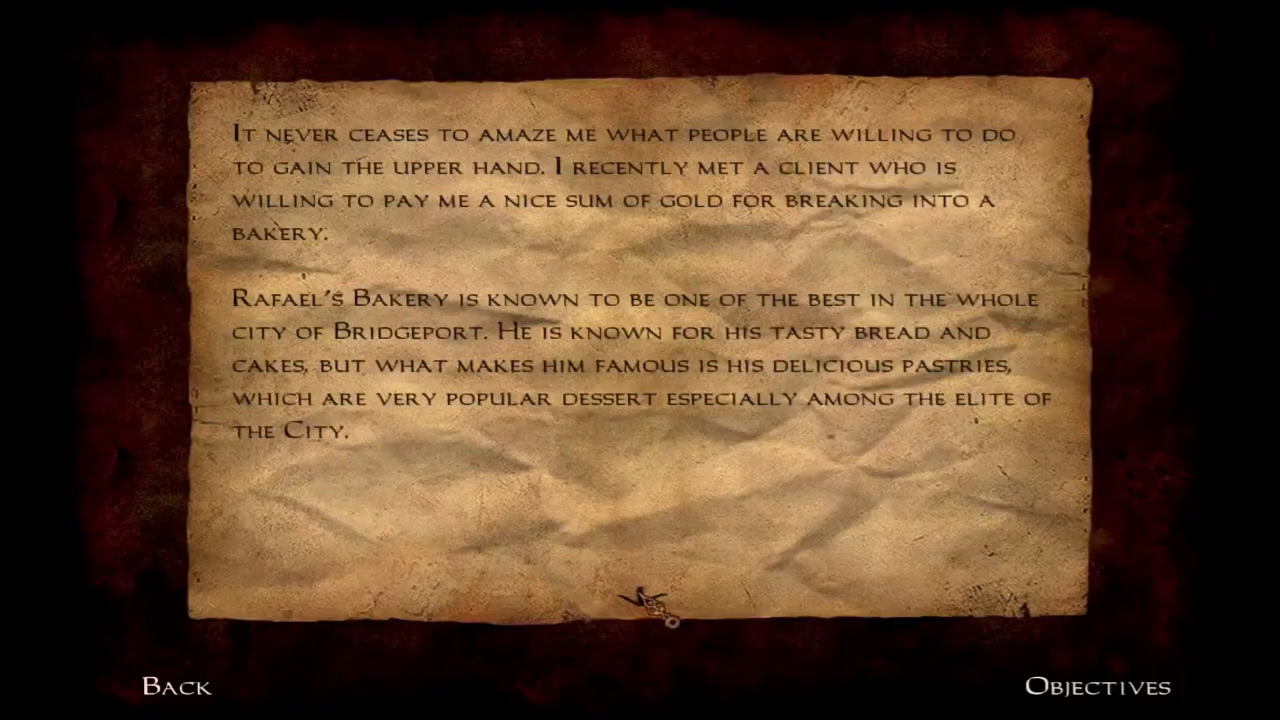
# Step: Check the second page of the mission briefing in The Dark Mod, then return to briefing.xd in Notepad++
pyautogui.click(640, 598)
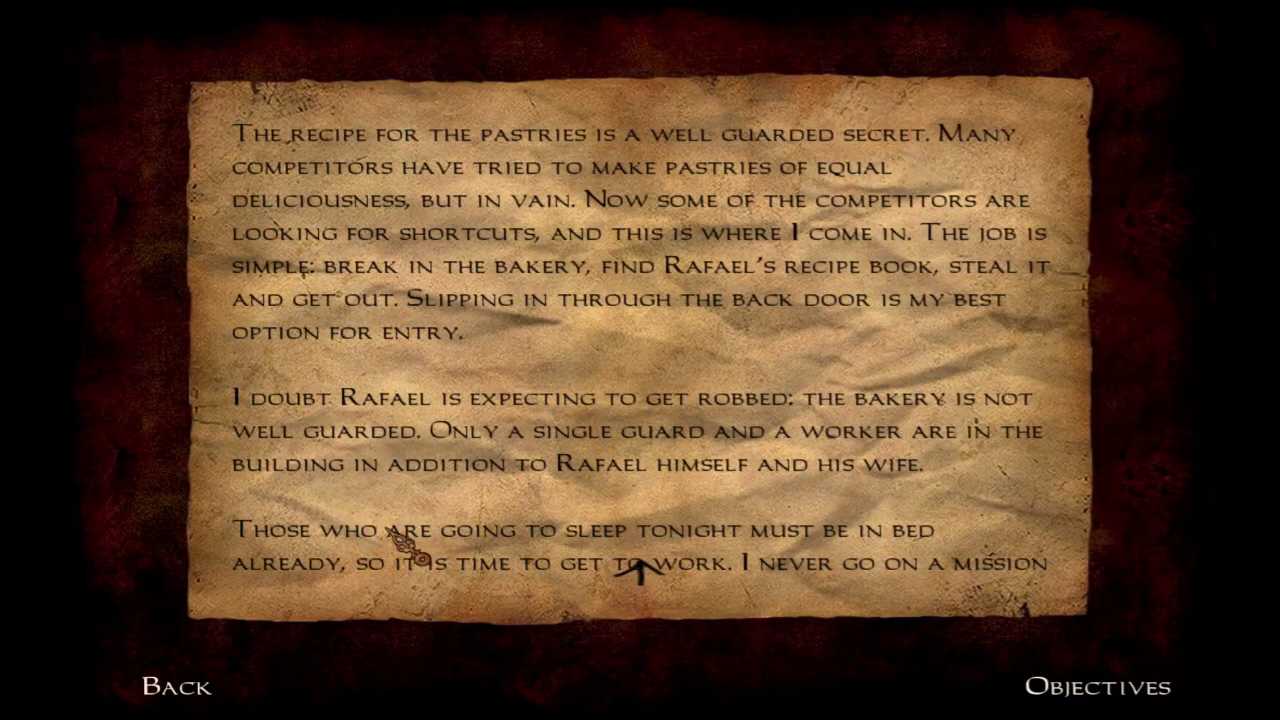
pyautogui.hotkey('ctrl', 'alt', '`')
pyautogui.hotkey('alt', 'Tab')
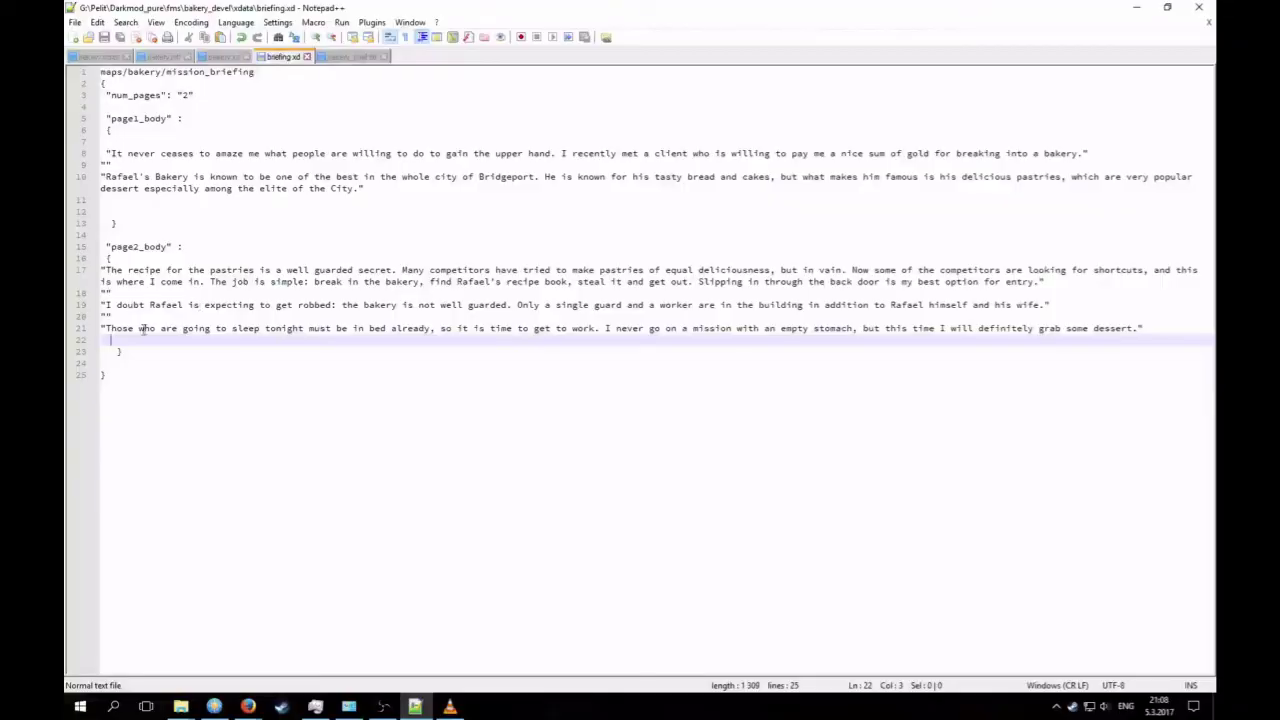
# Step: Set num_pages to 3 and paste a copy of the whole page2_body block below the original, inside the outer braces
pyautogui.click(183, 96)
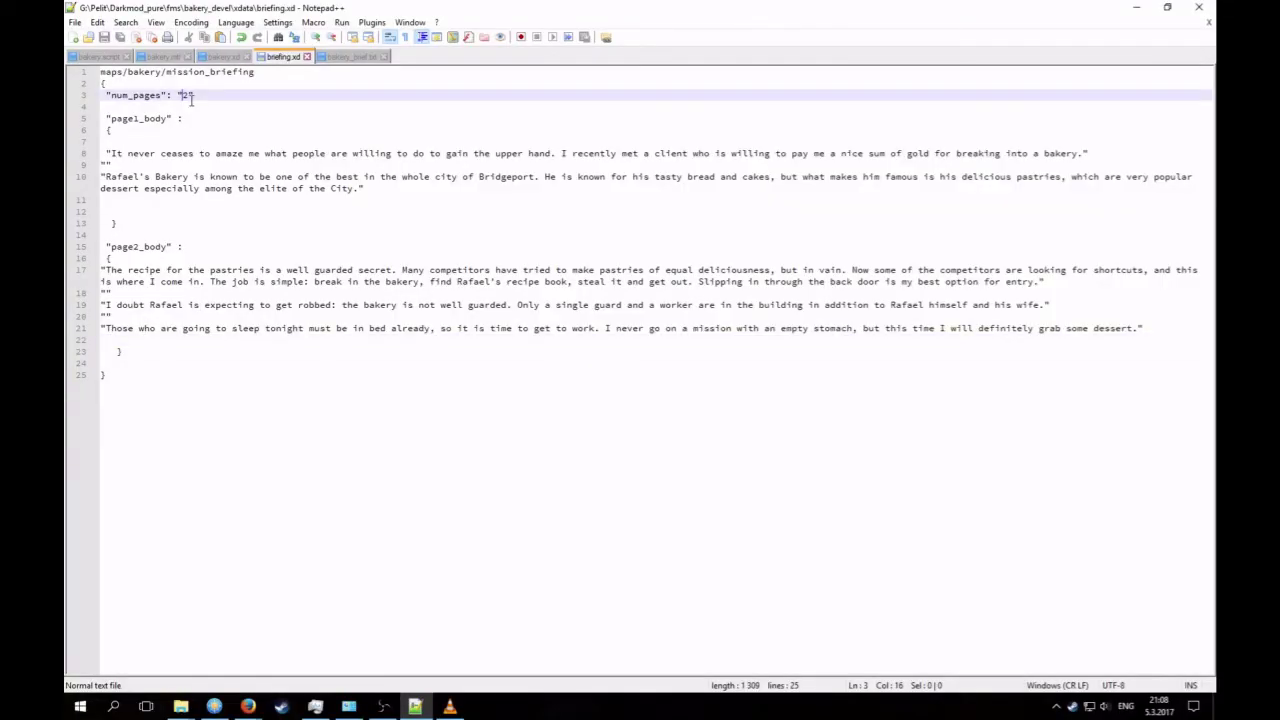
pyautogui.press('Delete')
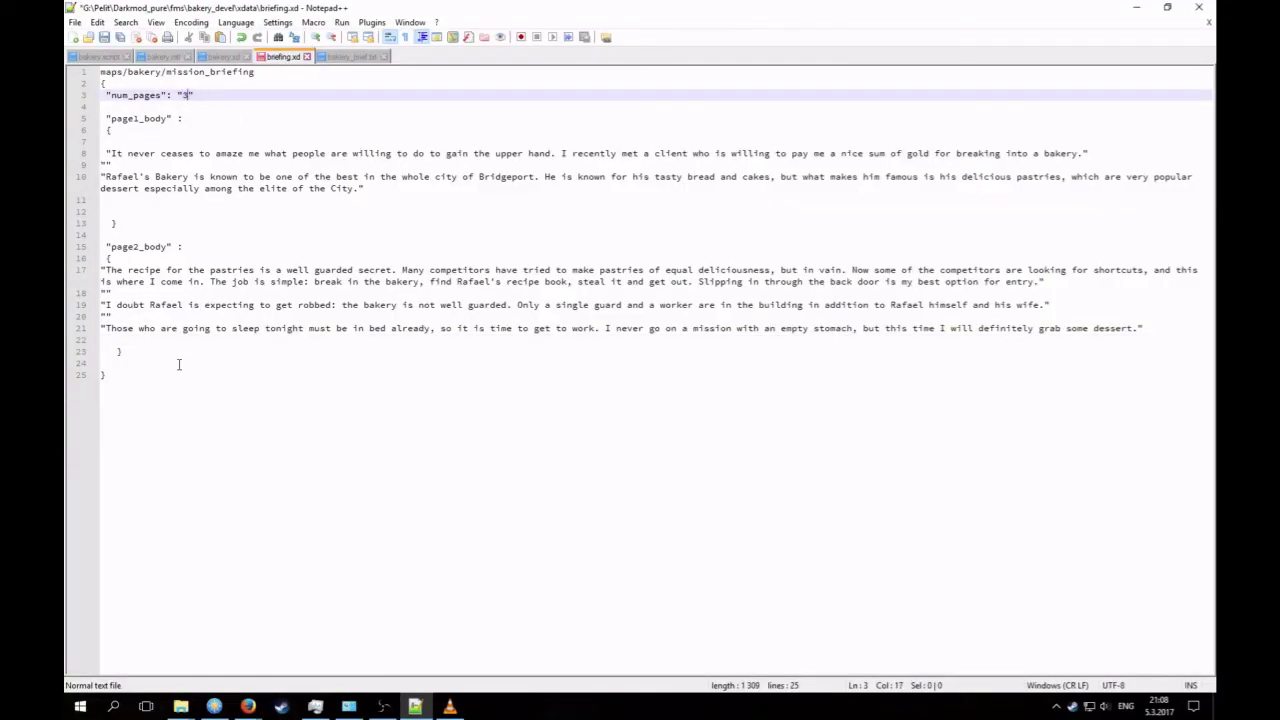
pyautogui.moveTo(135, 352); pyautogui.dragTo(80, 250)
pyautogui.hotkey('ctrl', 'c')
pyautogui.click(146, 361)
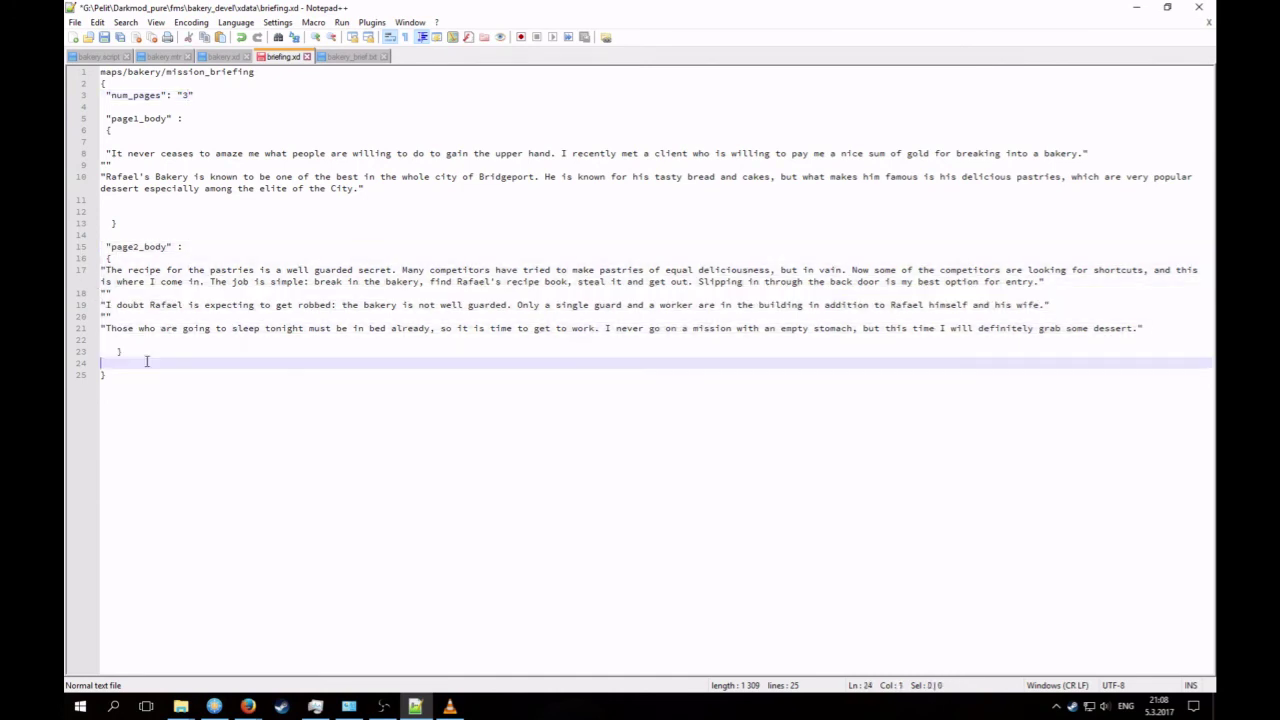
pyautogui.press('Return')
pyautogui.press('Return')
pyautogui.press('Up')
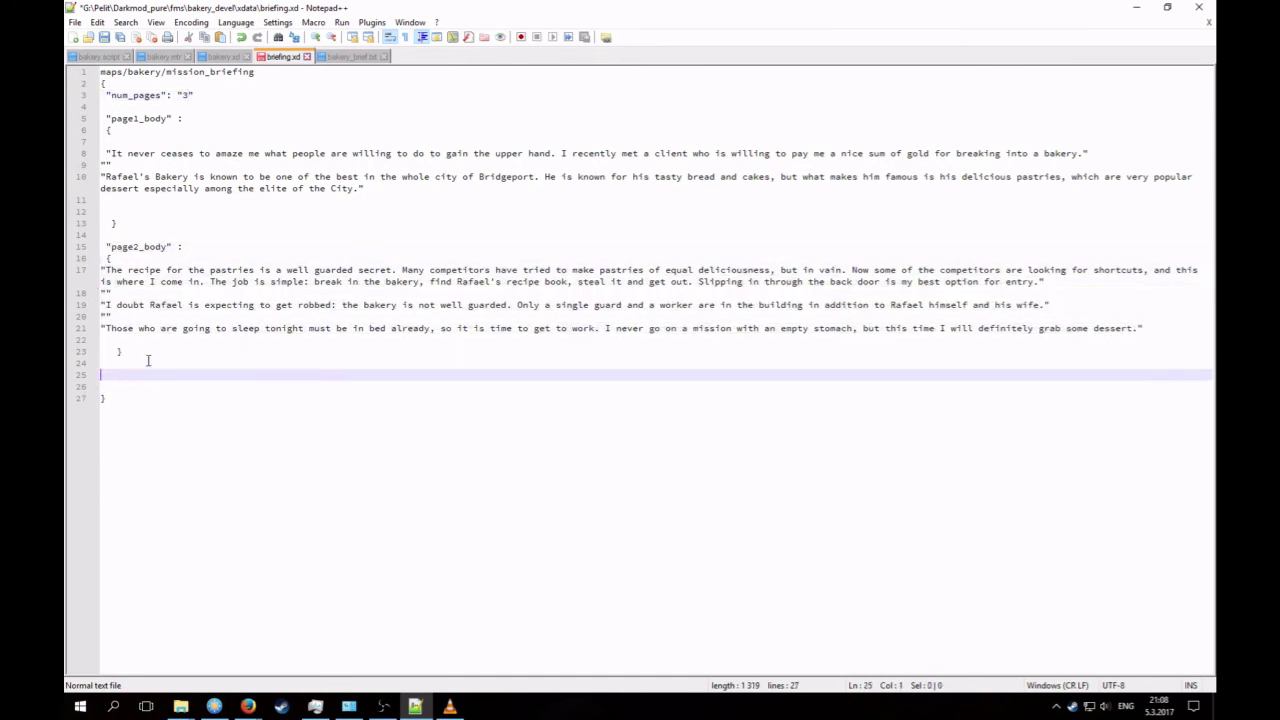
pyautogui.hotkey('ctrl', 'v')
# Step: Rename the copied block to page3_body
pyautogui.click(144, 375)
pyautogui.press('BackSpace')
pyautogui.write('3')
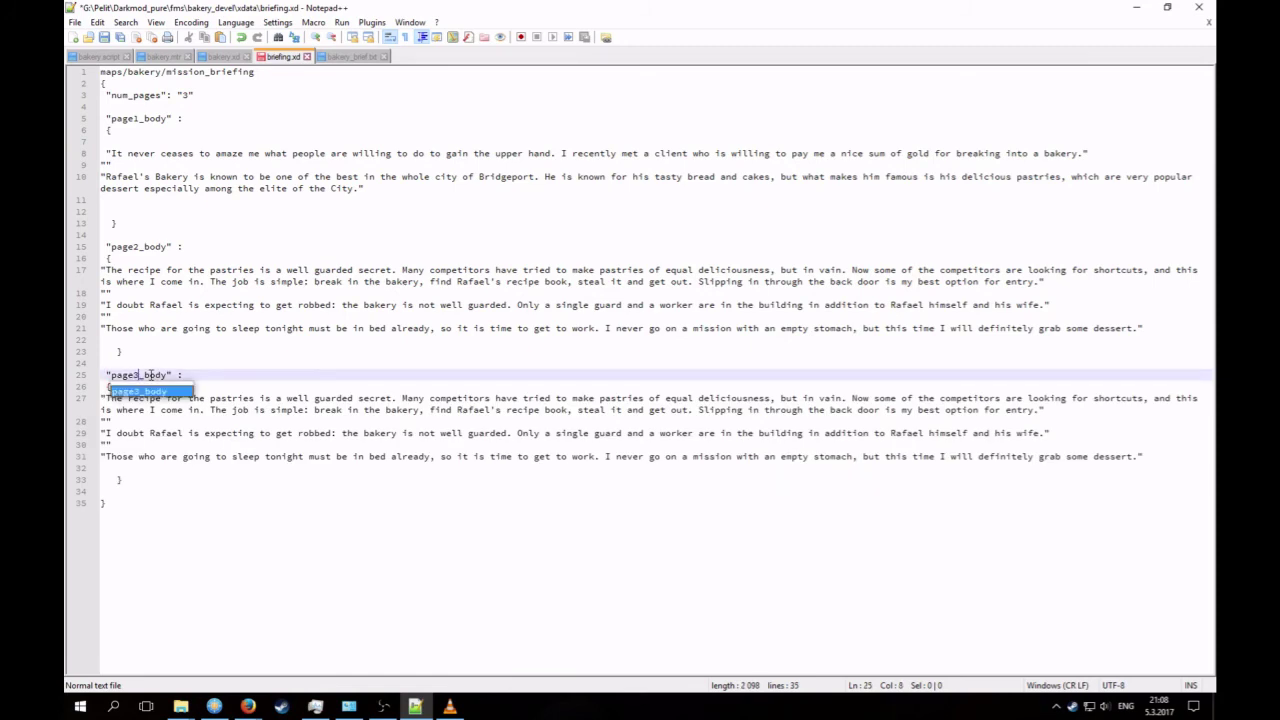
pyautogui.click(249, 368)
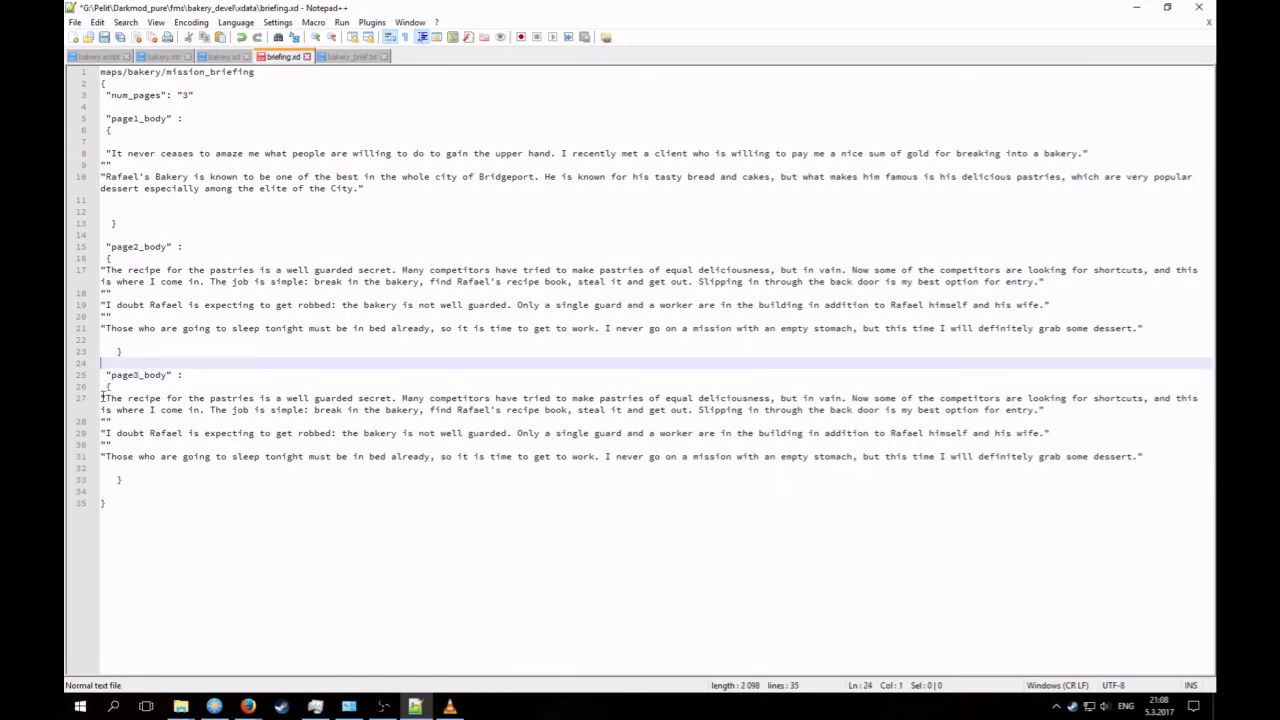
# Step: Delete the first two paragraphs from page3_body and the last paragraph from page2_body, along with their adjoining empty quote pairs
pyautogui.click(102, 398)
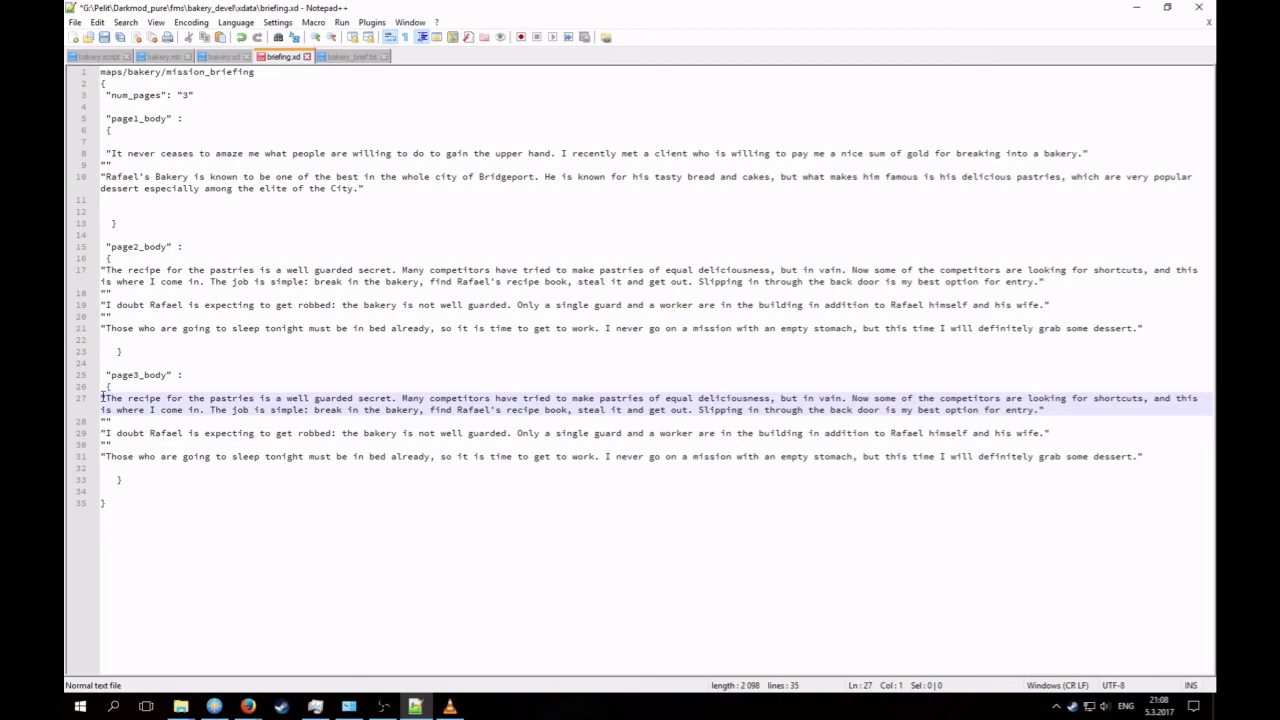
pyautogui.moveTo(102, 398); pyautogui.dragTo(741, 440)
pyautogui.press('Delete')
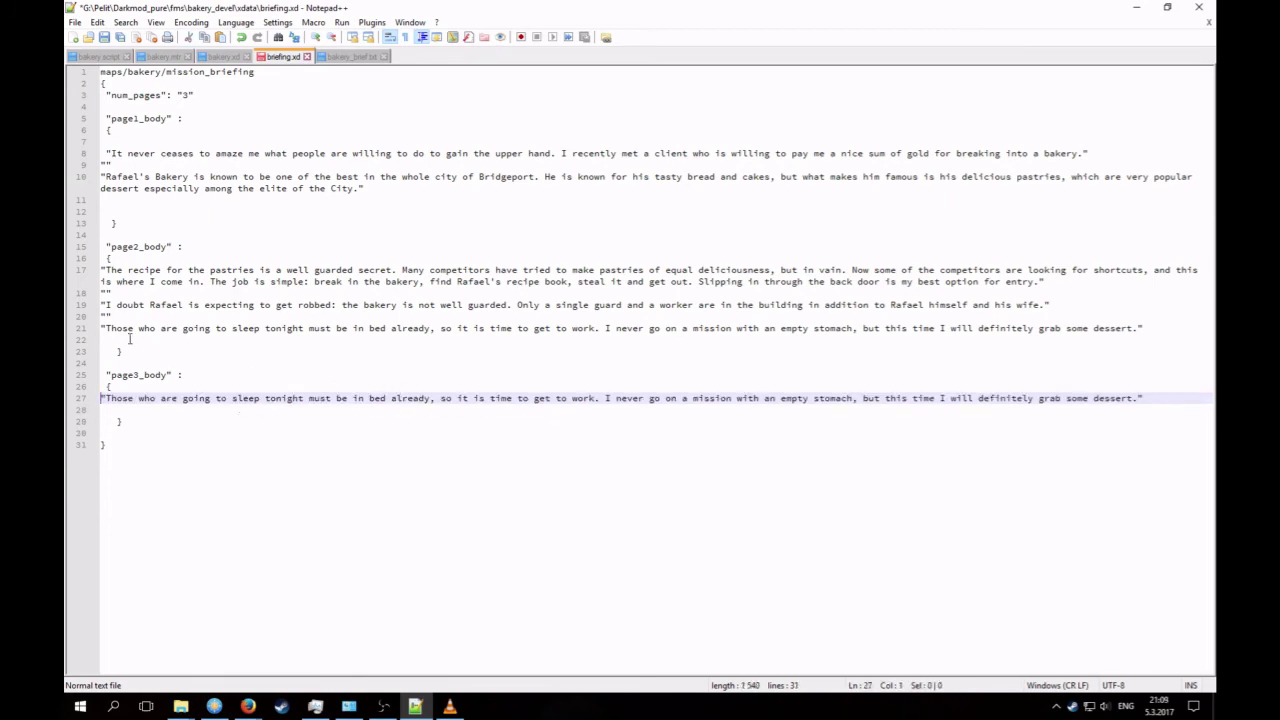
pyautogui.moveTo(1175, 327); pyautogui.dragTo(100, 316)
pyautogui.press('Delete')
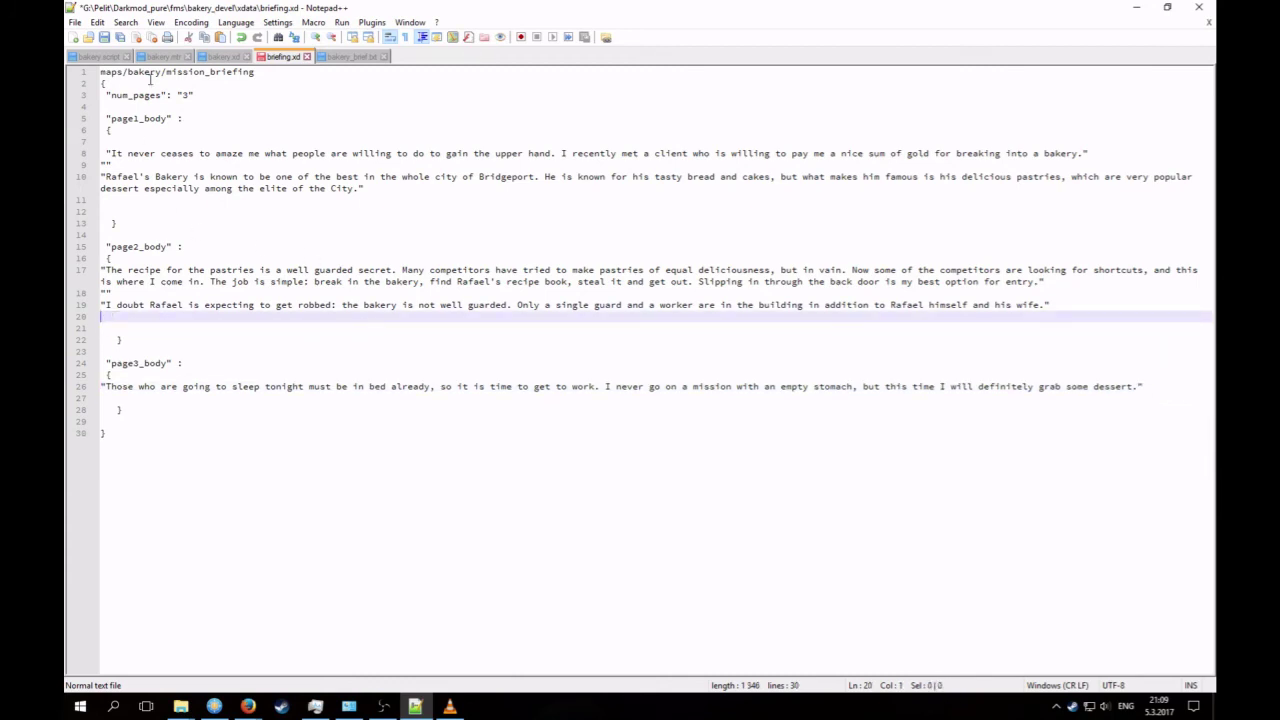
# Step: Save briefing.xd, switch to The Dark Mod, and page through all three pages of the mission briefing
pyautogui.click(104, 38)
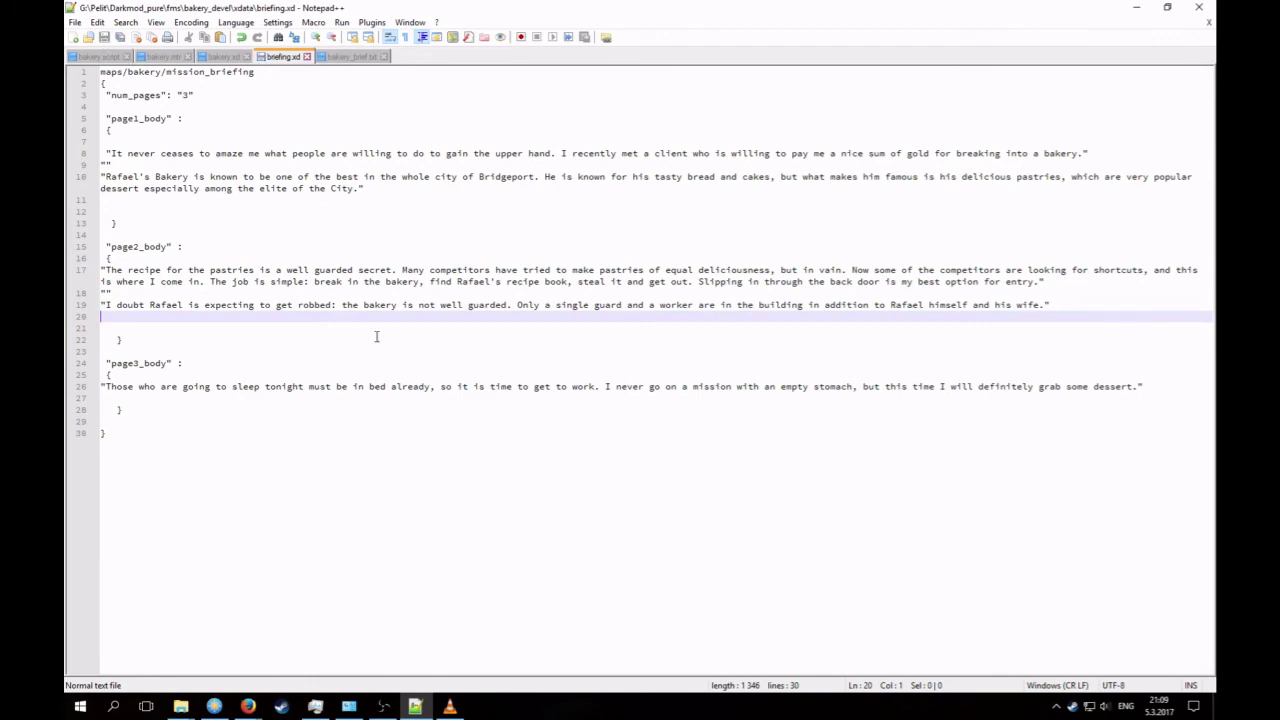
pyautogui.click(383, 706)
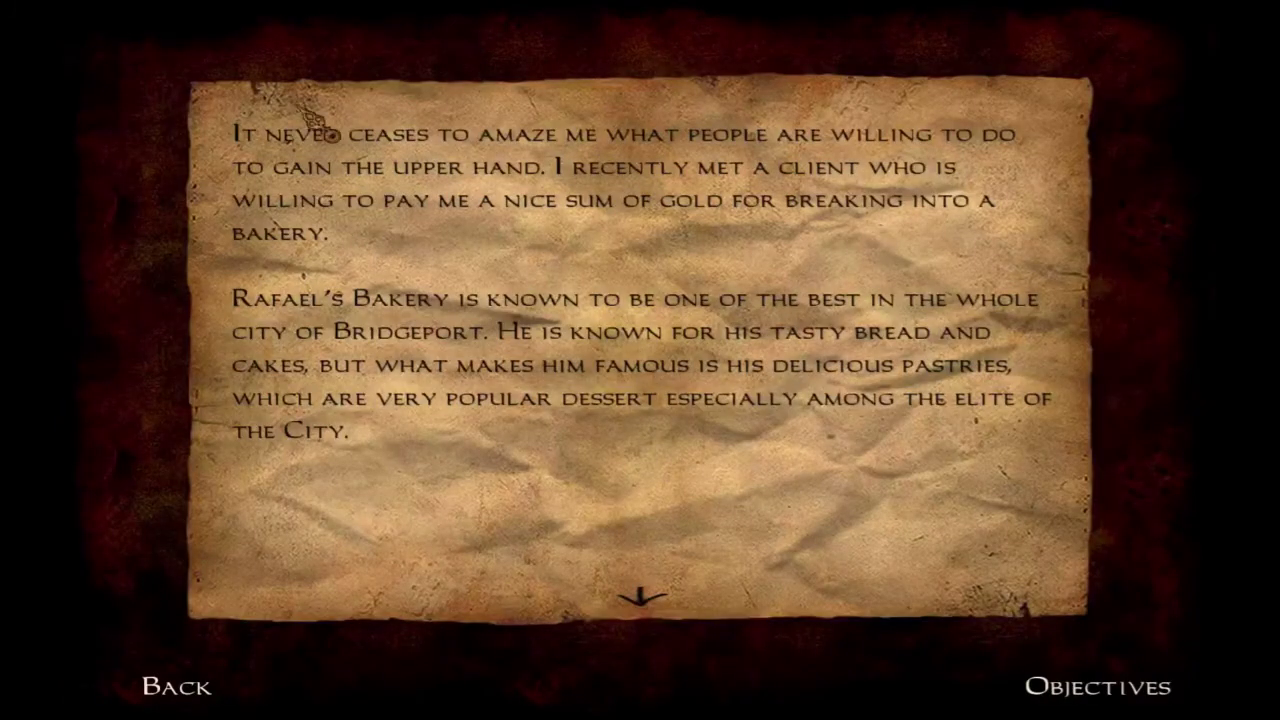
pyautogui.click(642, 598)
pyautogui.click(625, 595)
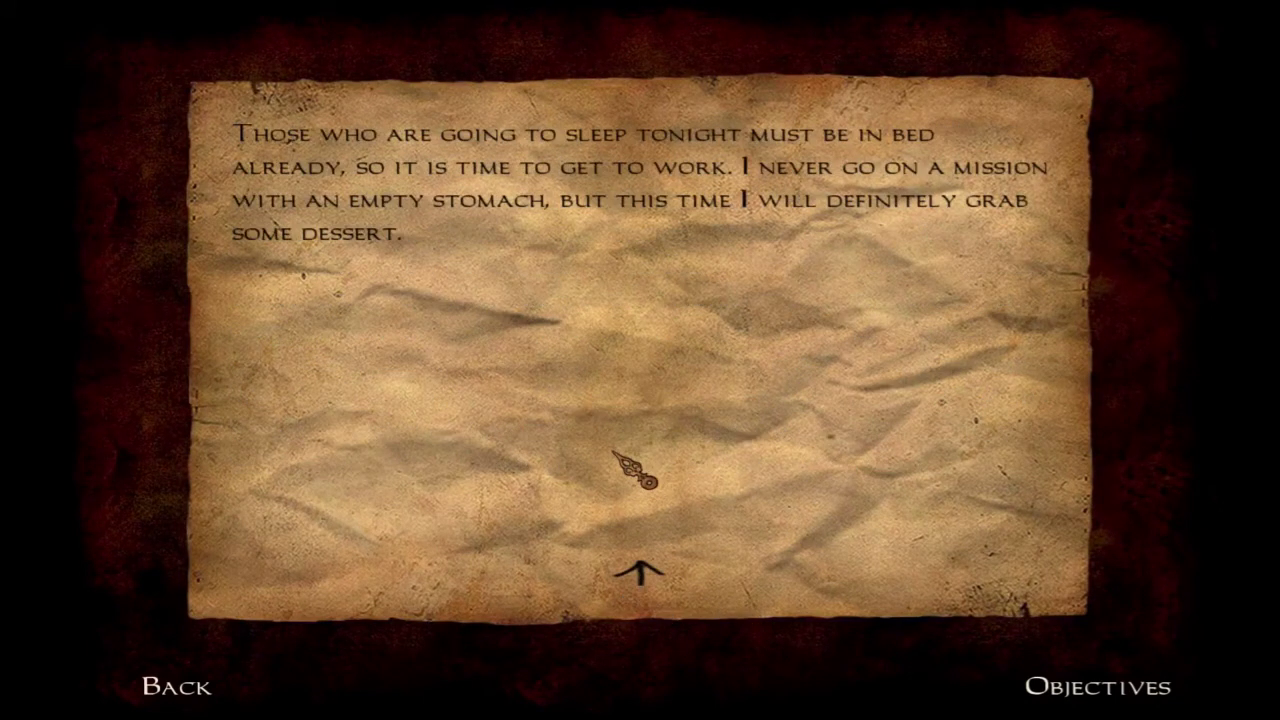
pyautogui.click(640, 578)
# Step: Compare the mission objectives for the Easy, Medium and Difficult levels, leaving Medium selected
pyautogui.click(1070, 688)
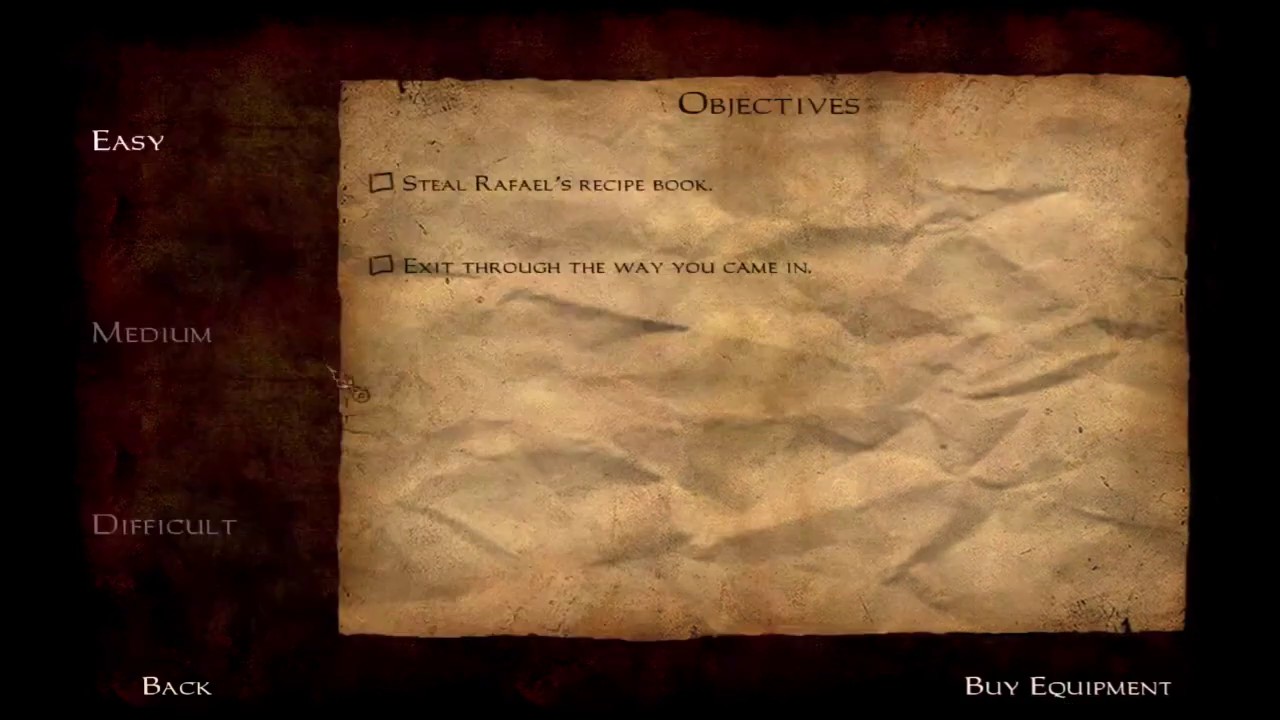
pyautogui.click(172, 338)
pyautogui.click(228, 522)
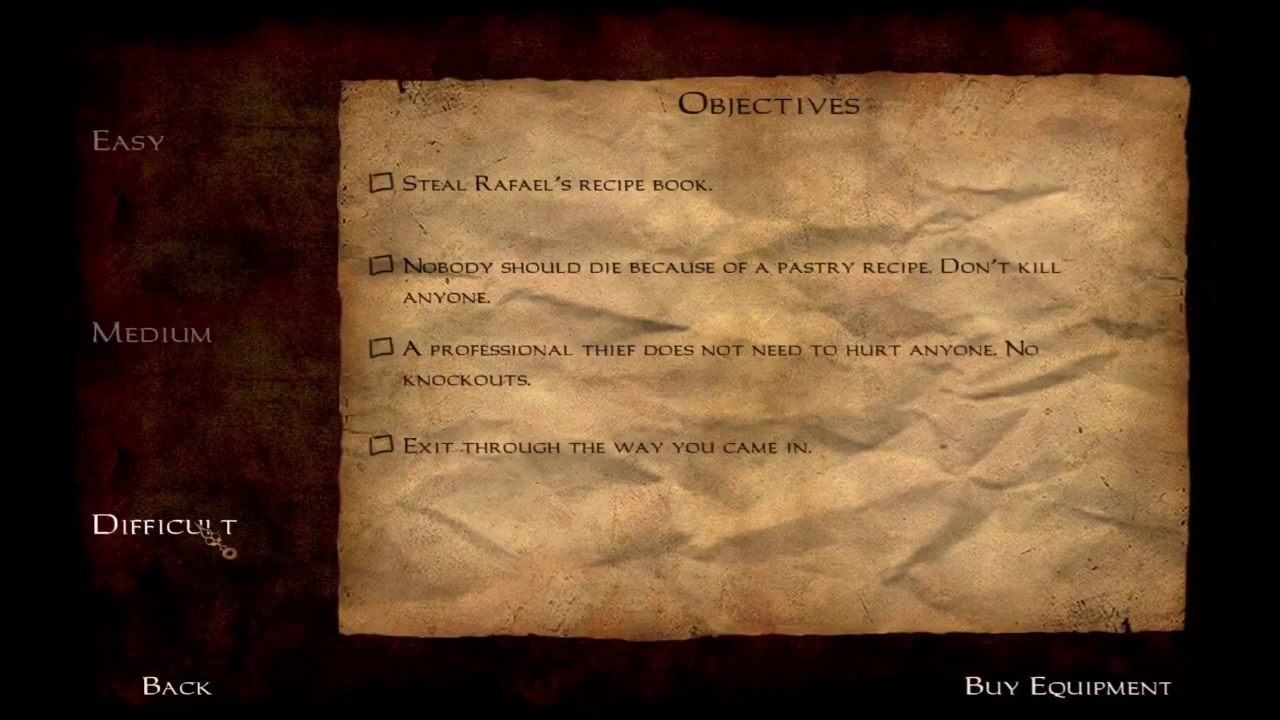
pyautogui.click(129, 177)
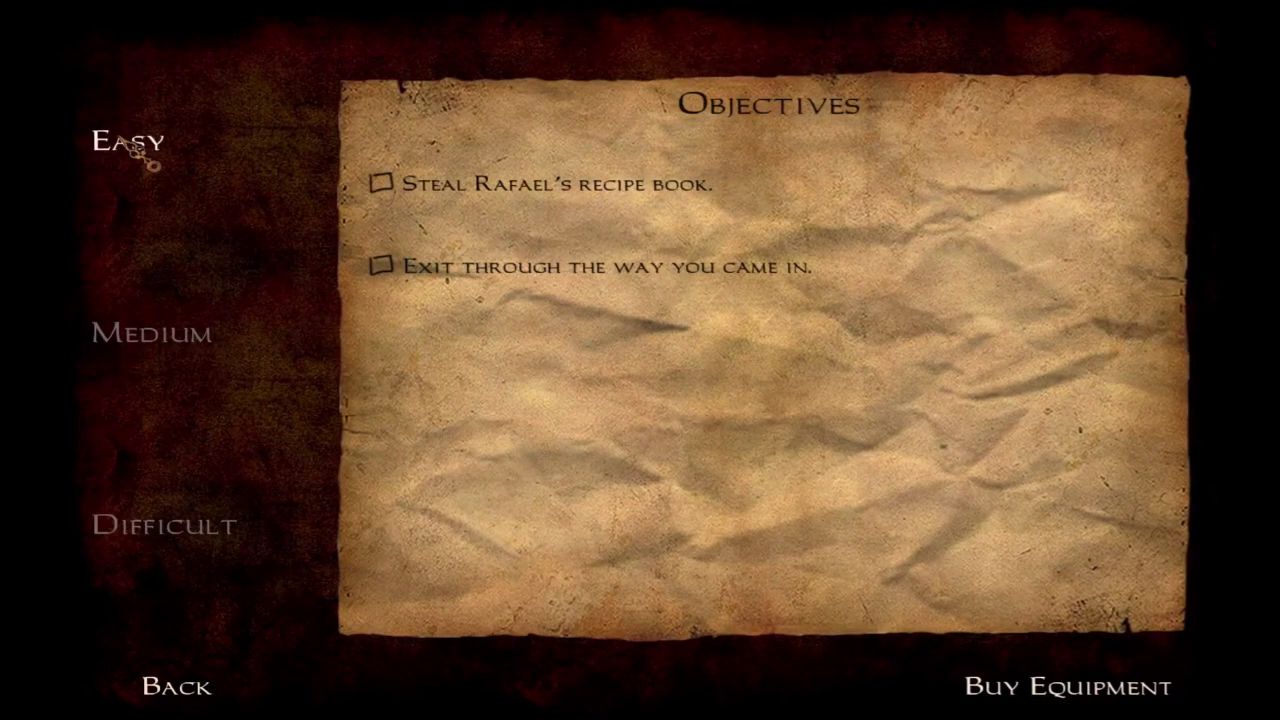
pyautogui.click(162, 336)
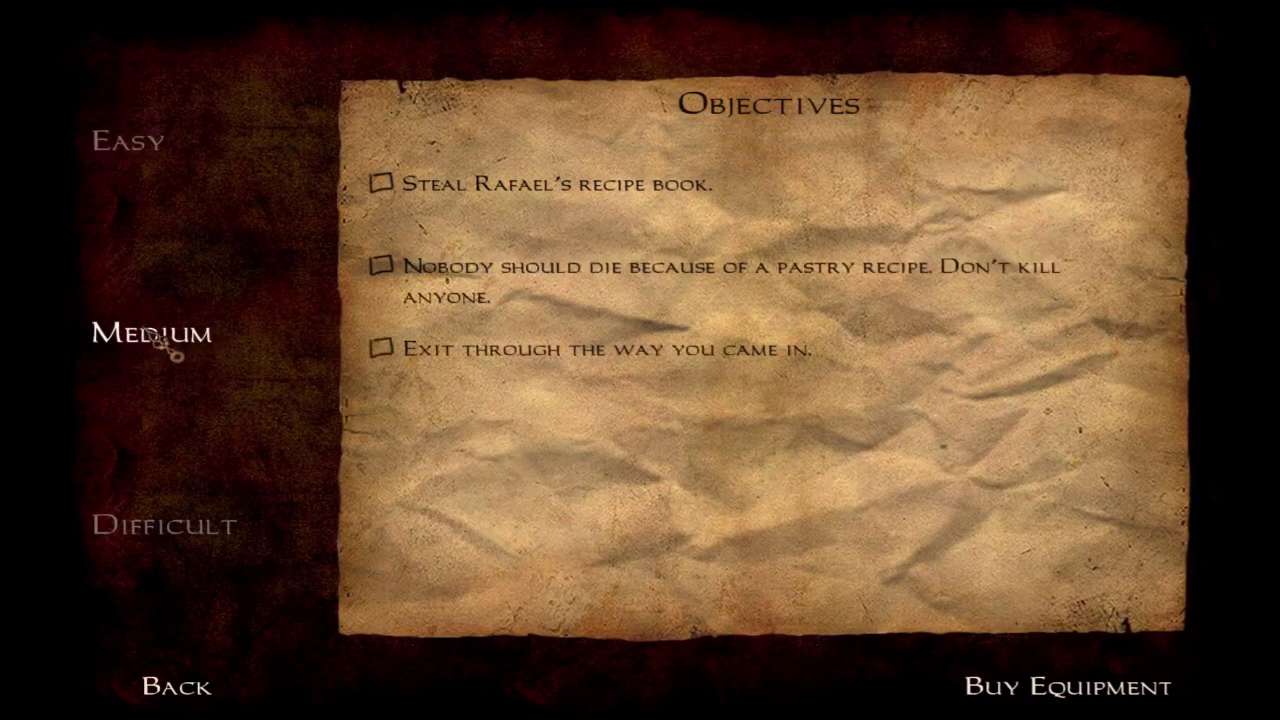
# Step: Buy one Fire Arrow from the equipment shop and start the mission
pyautogui.click(1098, 688)
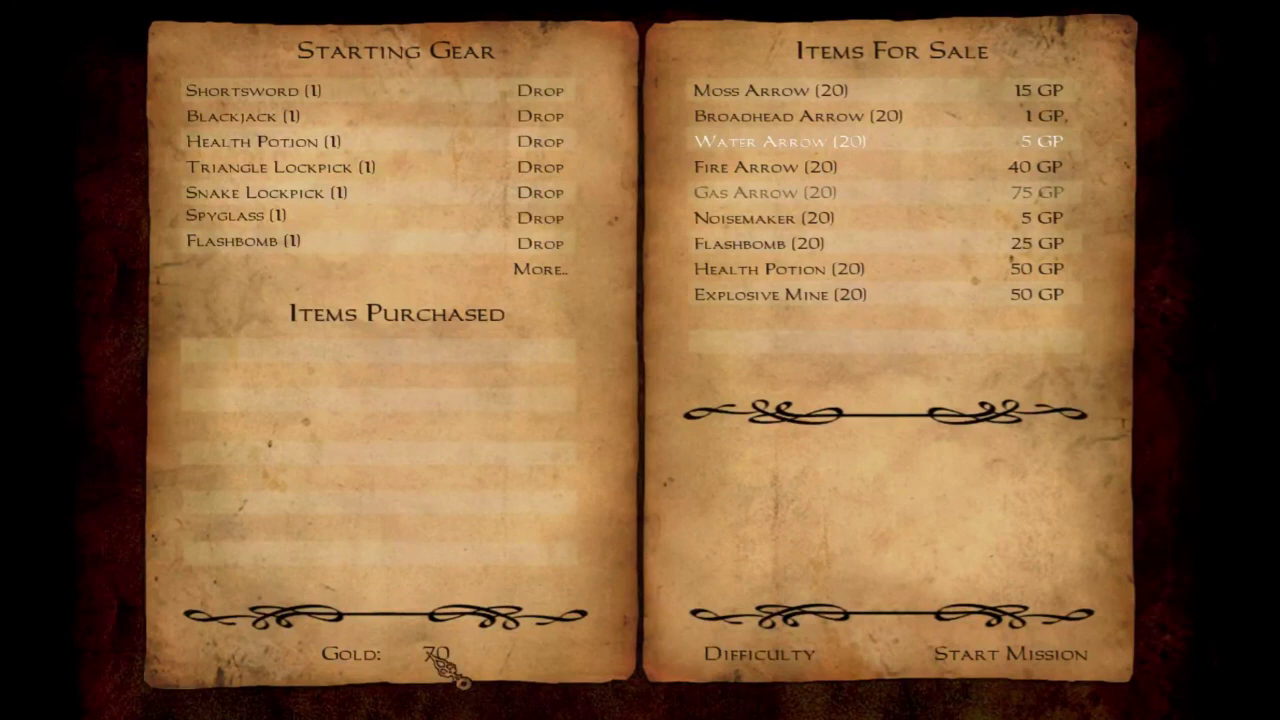
pyautogui.moveTo(1005, 90)
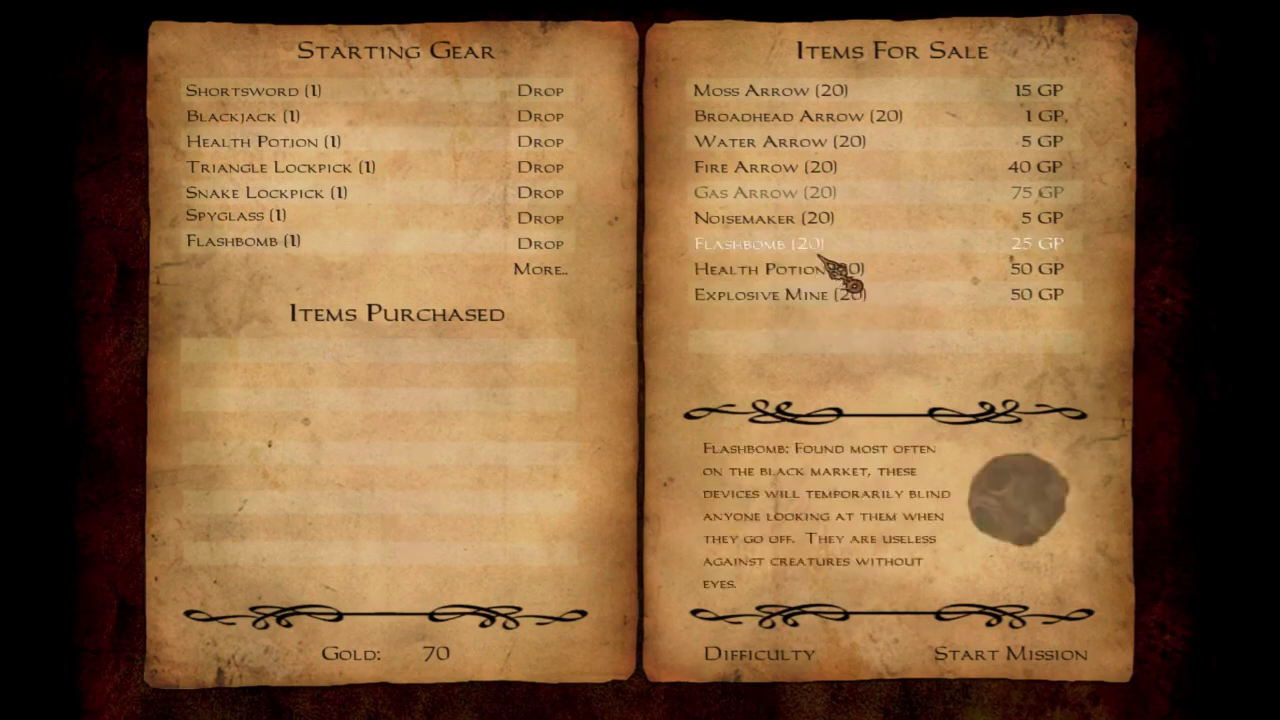
pyautogui.click(763, 170)
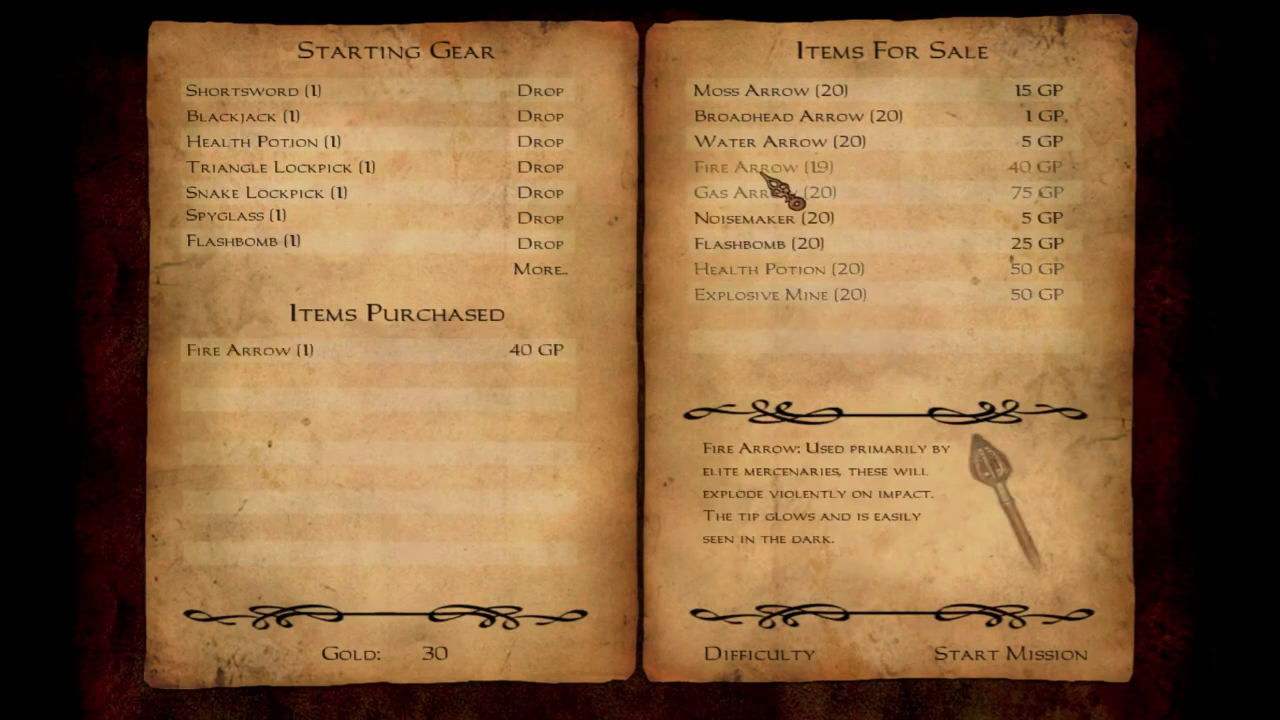
pyautogui.click(1060, 668)
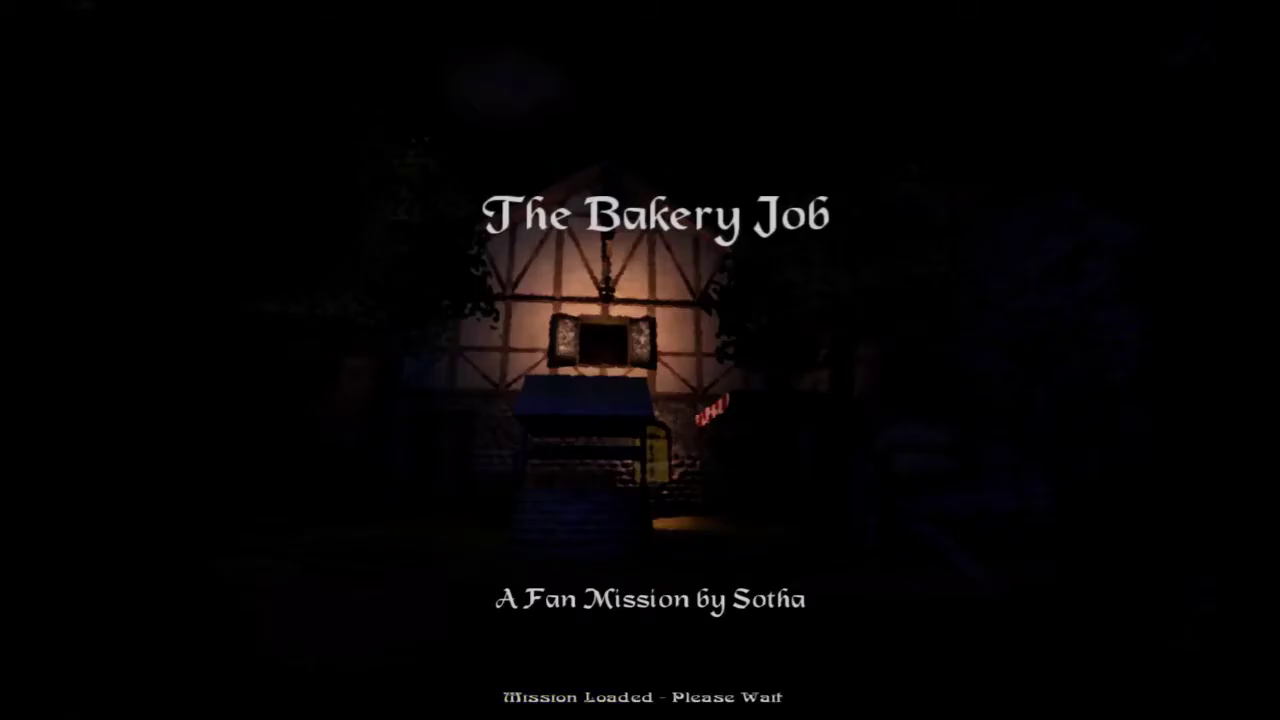
pyautogui.click(640, 360)
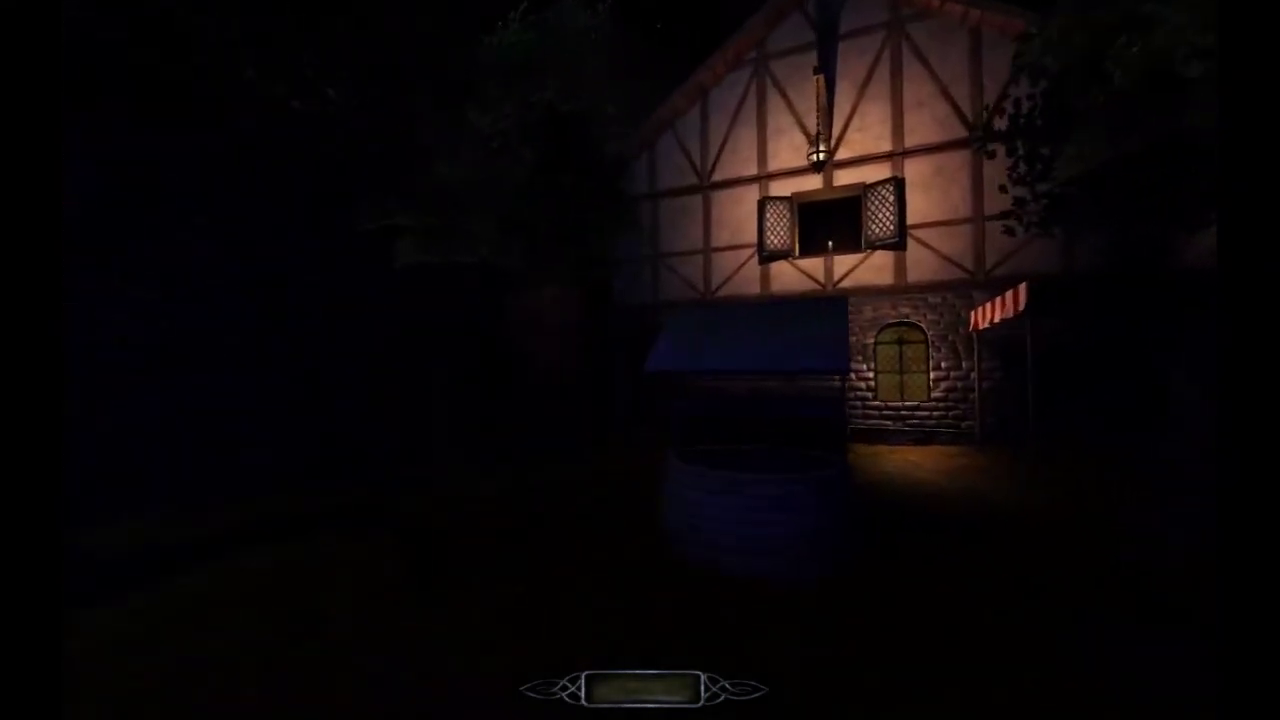
# Step: Review the objectives list in the running mission while walking past the well towards the bakery
pyautogui.press('o')
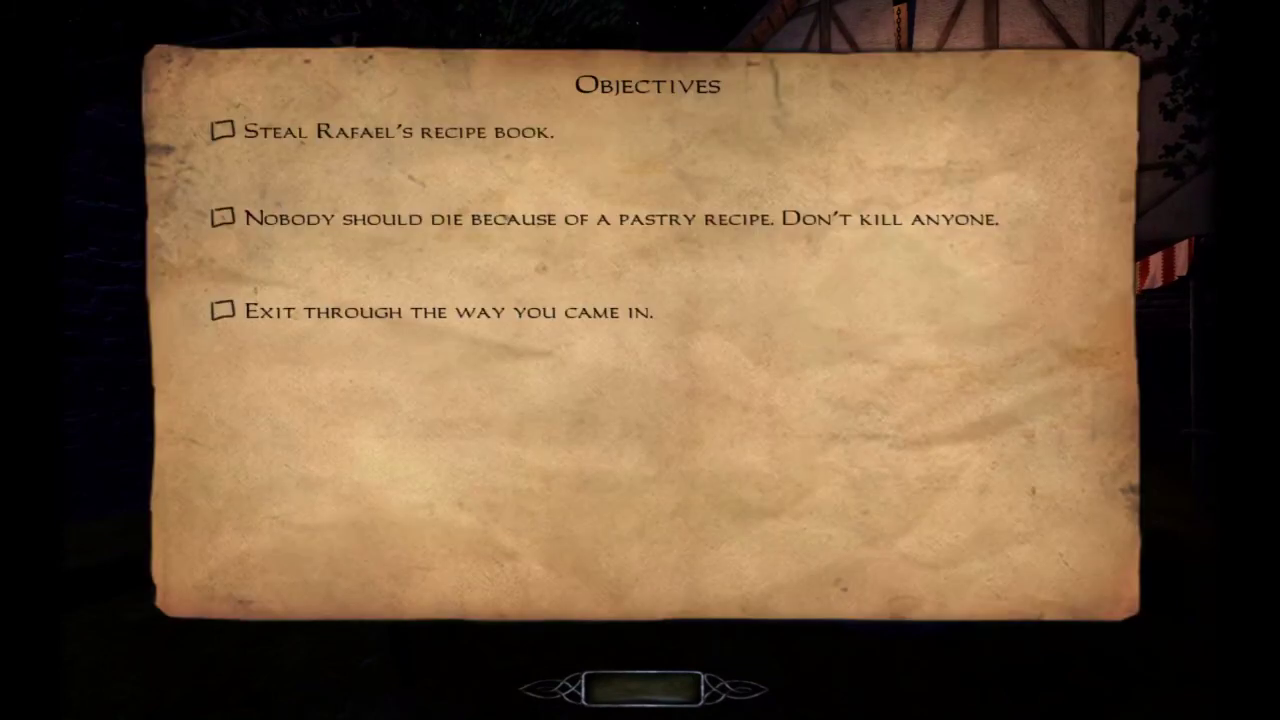
pyautogui.press('o')
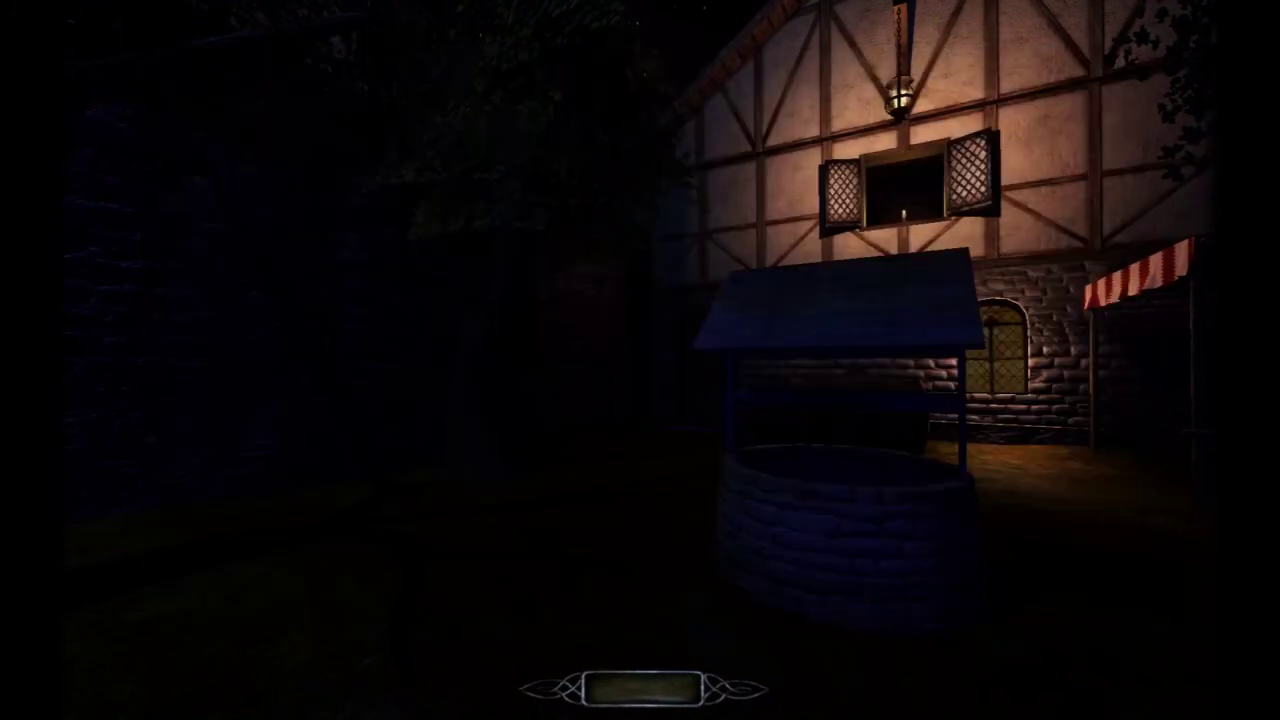
pyautogui.press('w')
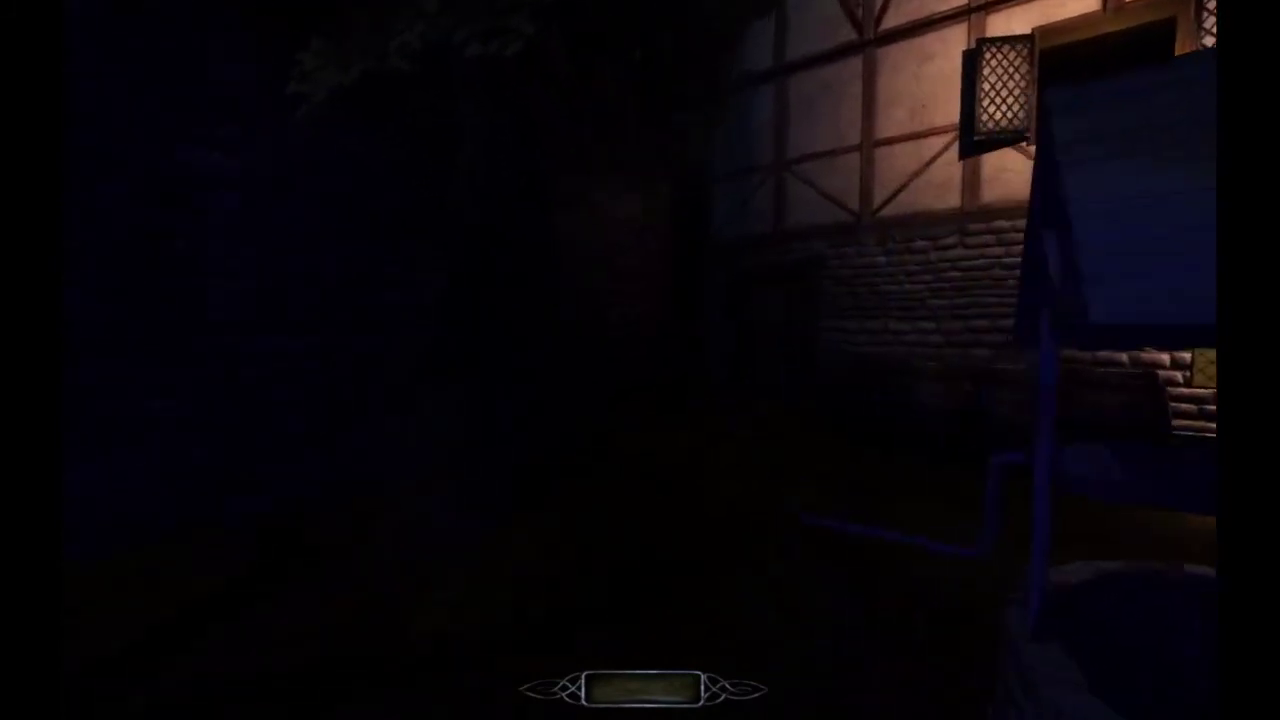
pyautogui.press('o')
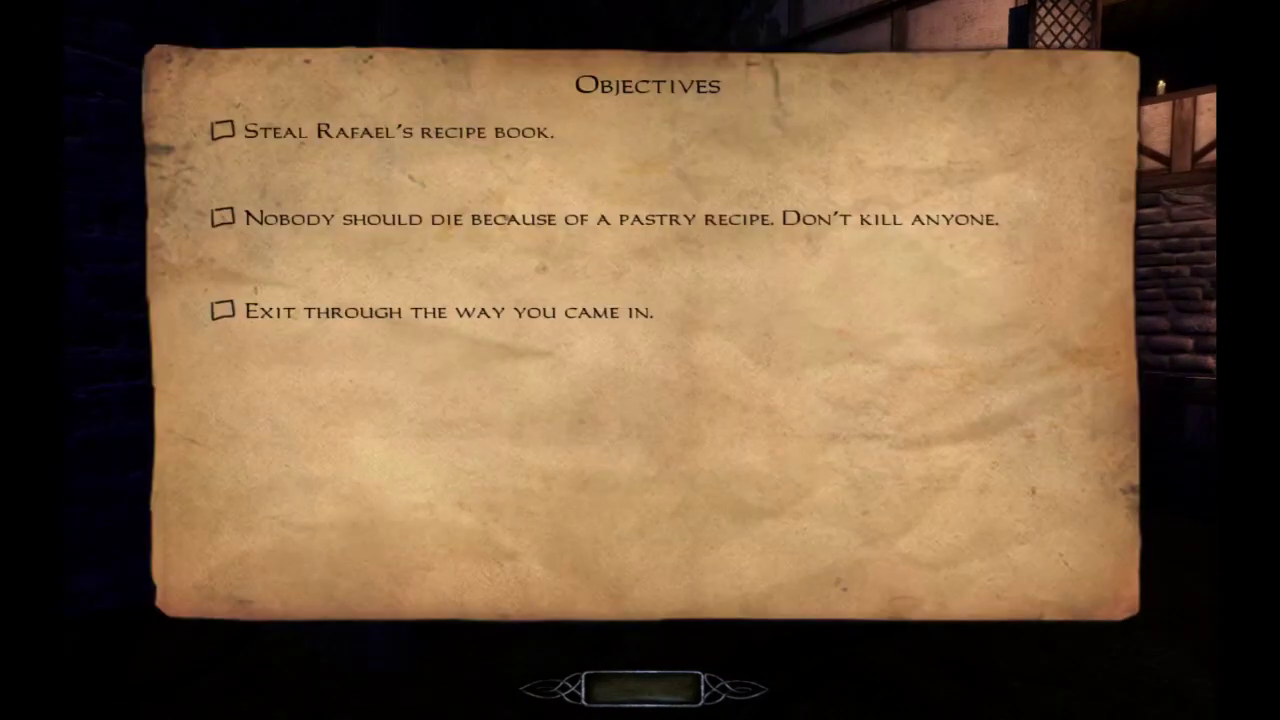
pyautogui.press('o')
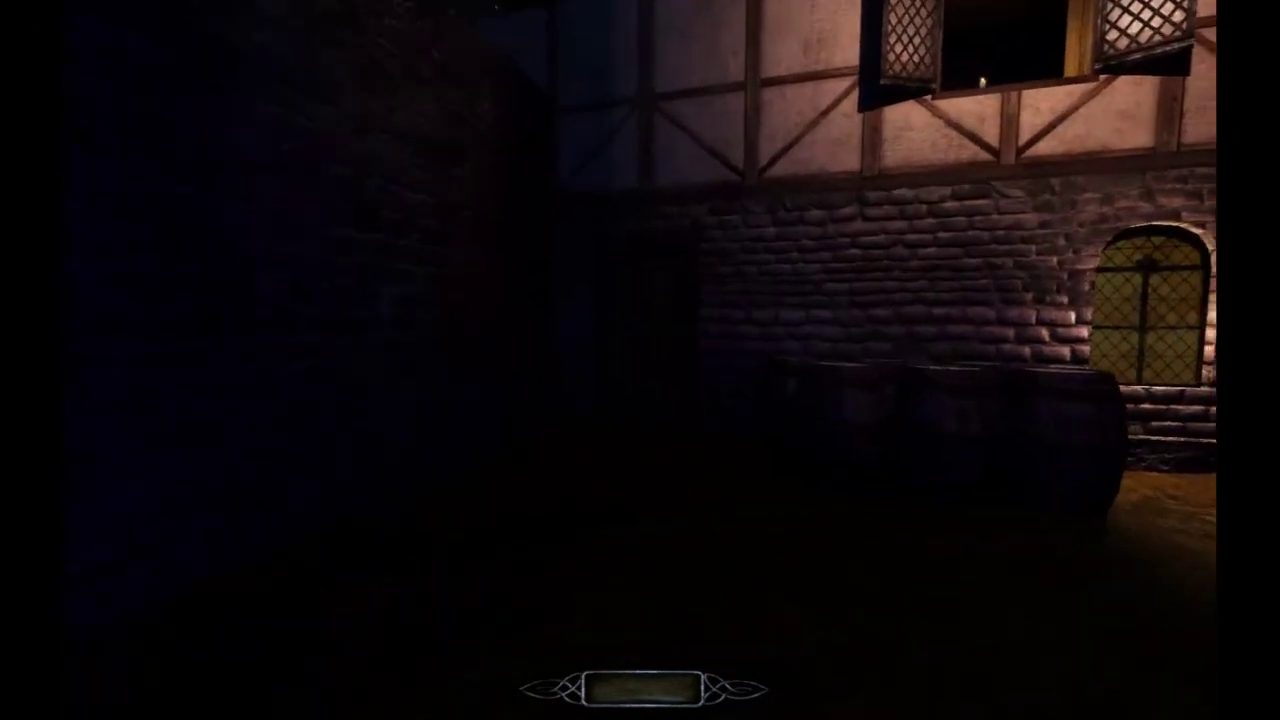
# Step: Walk to the barrels by the bakery wall and climb from them through the open upper window
pyautogui.press('w')
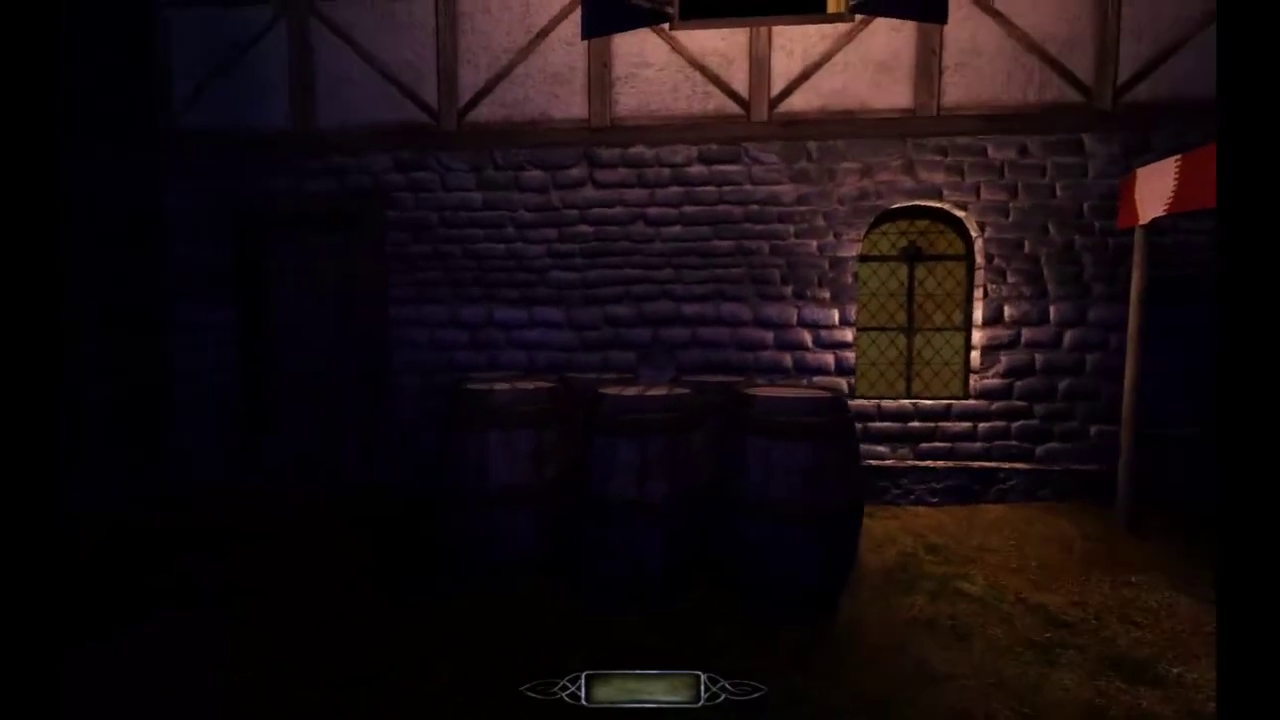
pyautogui.press('w')
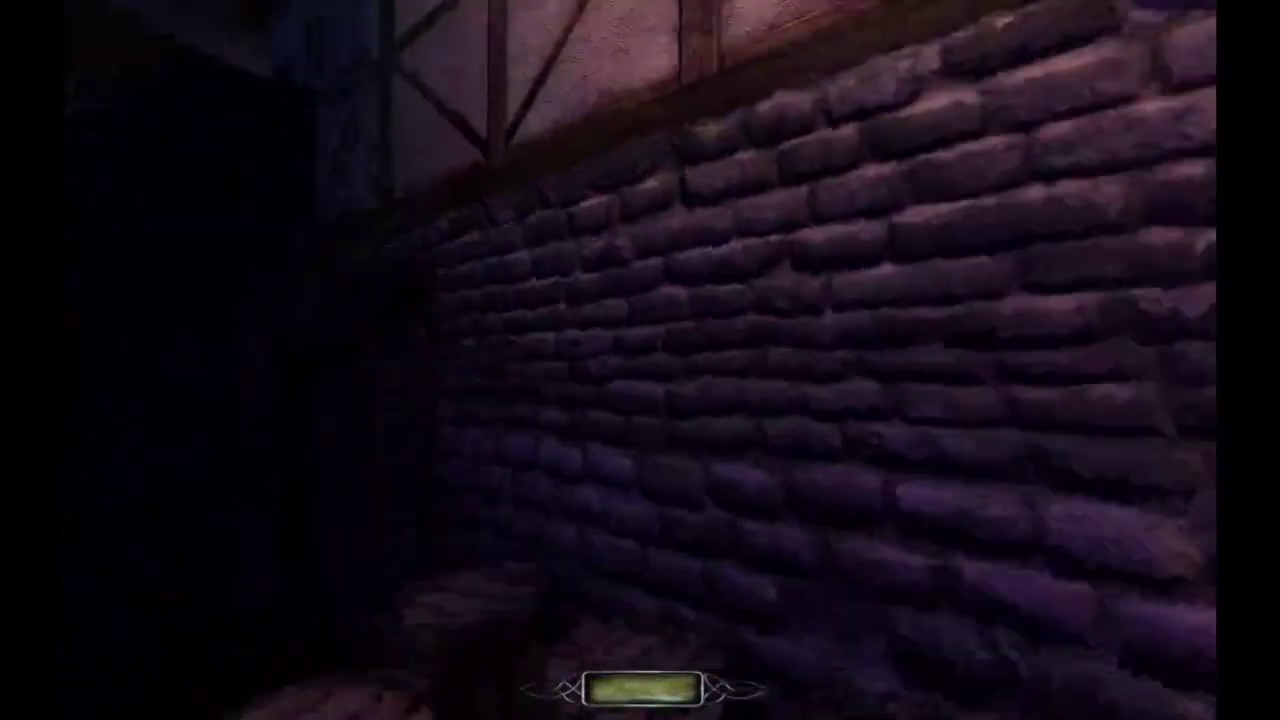
pyautogui.press('space')
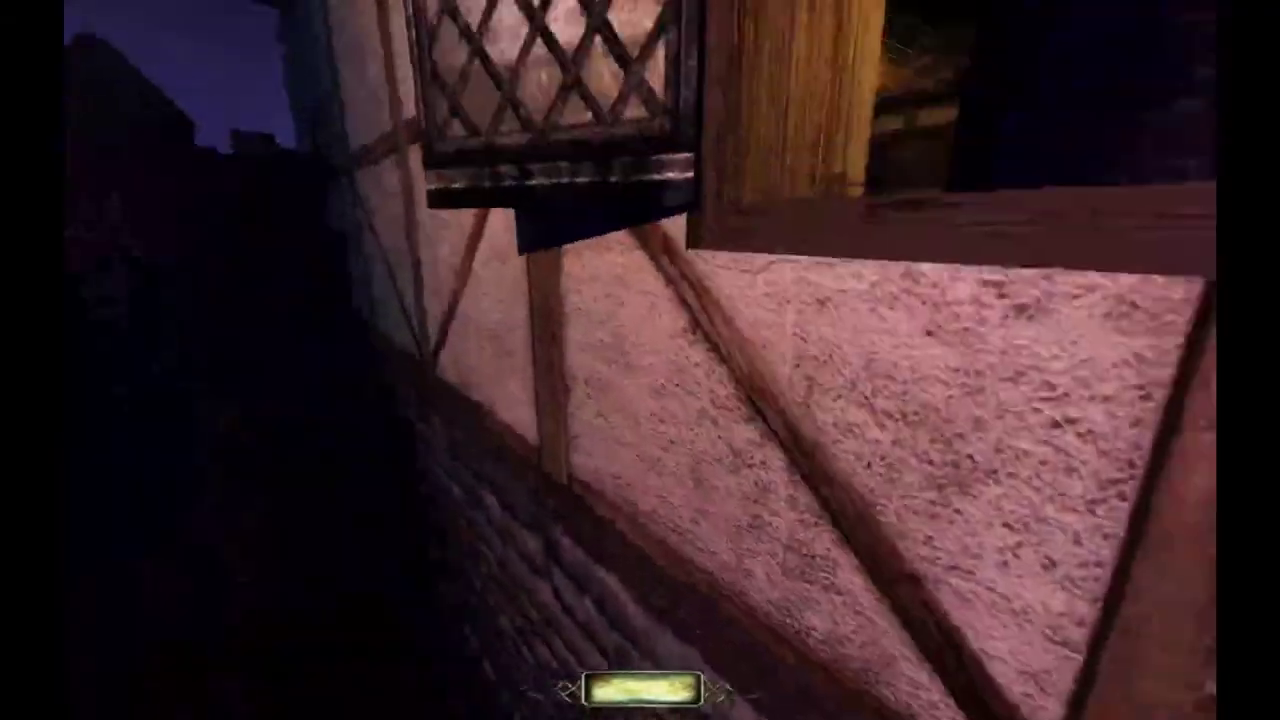
pyautogui.press('w')
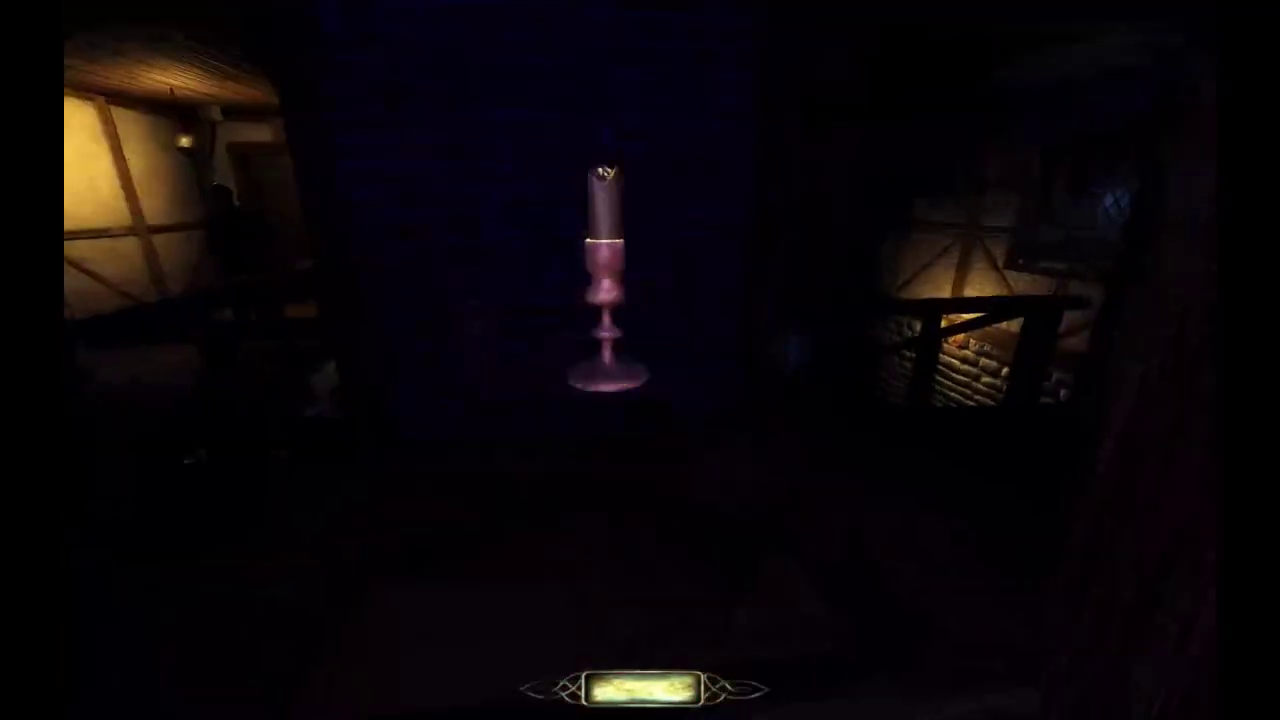
# Step: Ready the Fire Arrow, shoot it inside the bakery, and check the objectives list
pyautogui.press('r')
pyautogui.press('5')
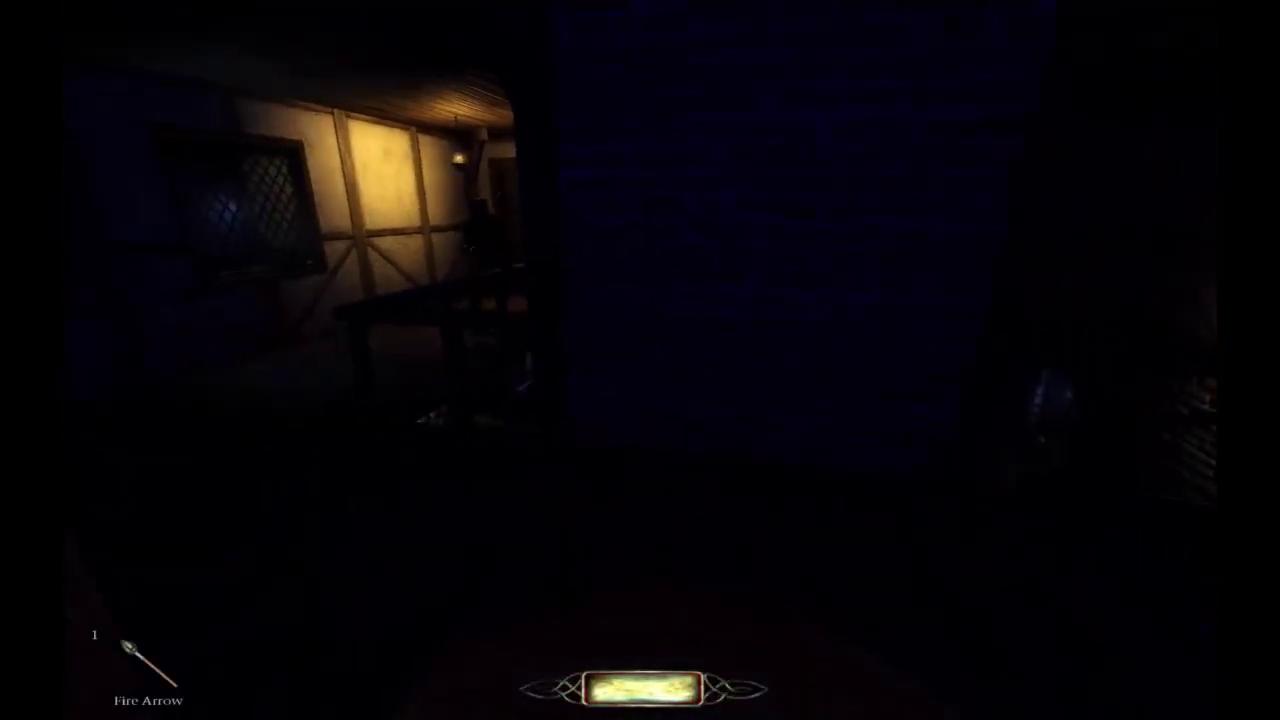
pyautogui.moveTo(640, 360); pyautogui.dragTo(640, 360)
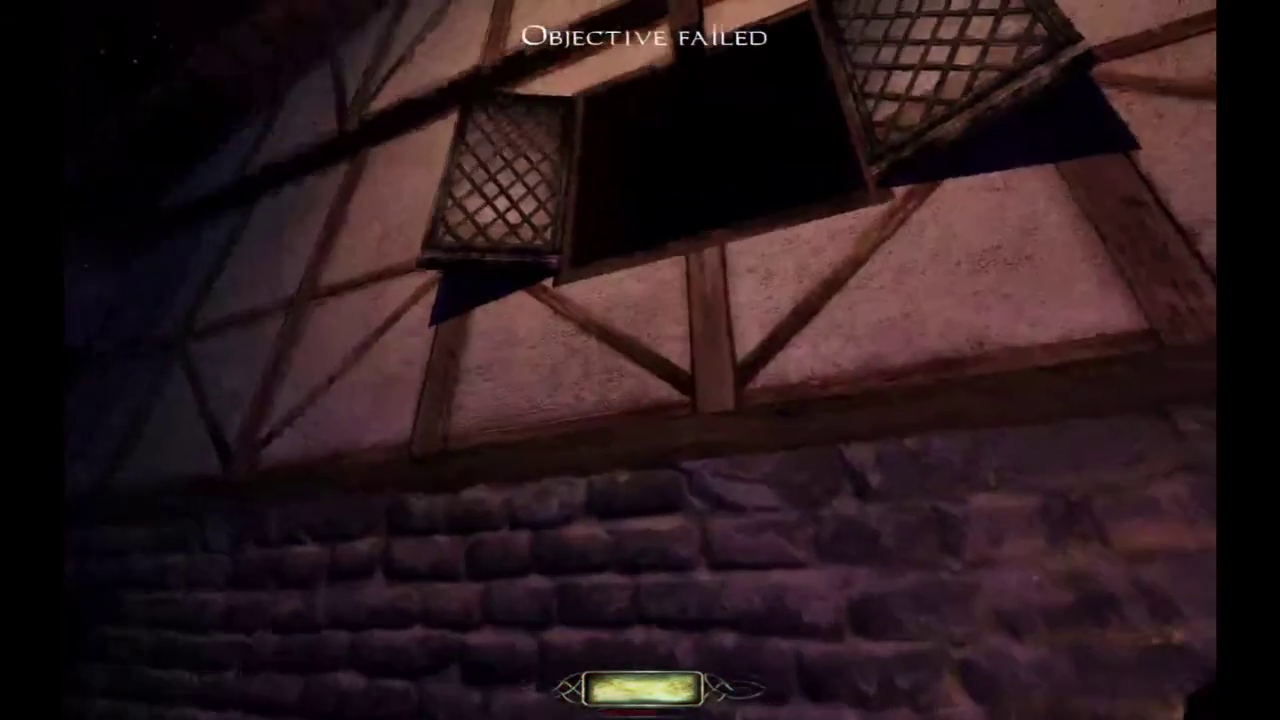
pyautogui.press('o')
pyautogui.press('o')
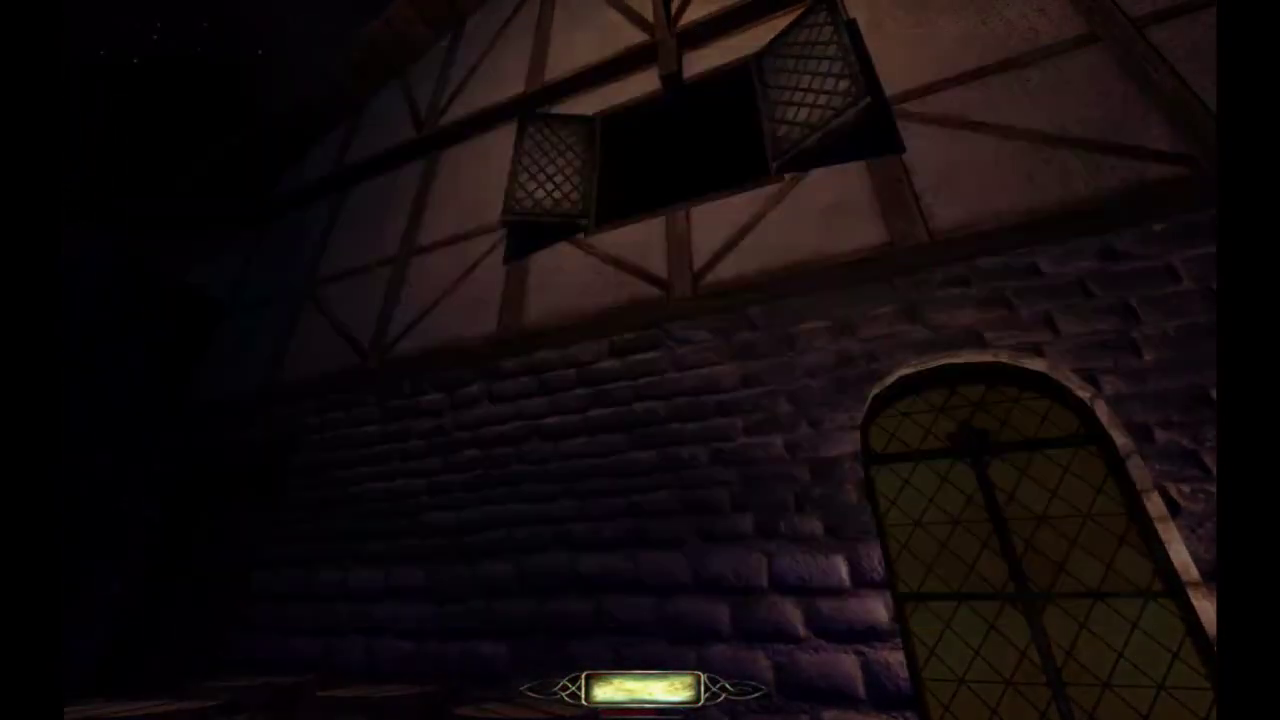
pyautogui.moveTo(640, 360)
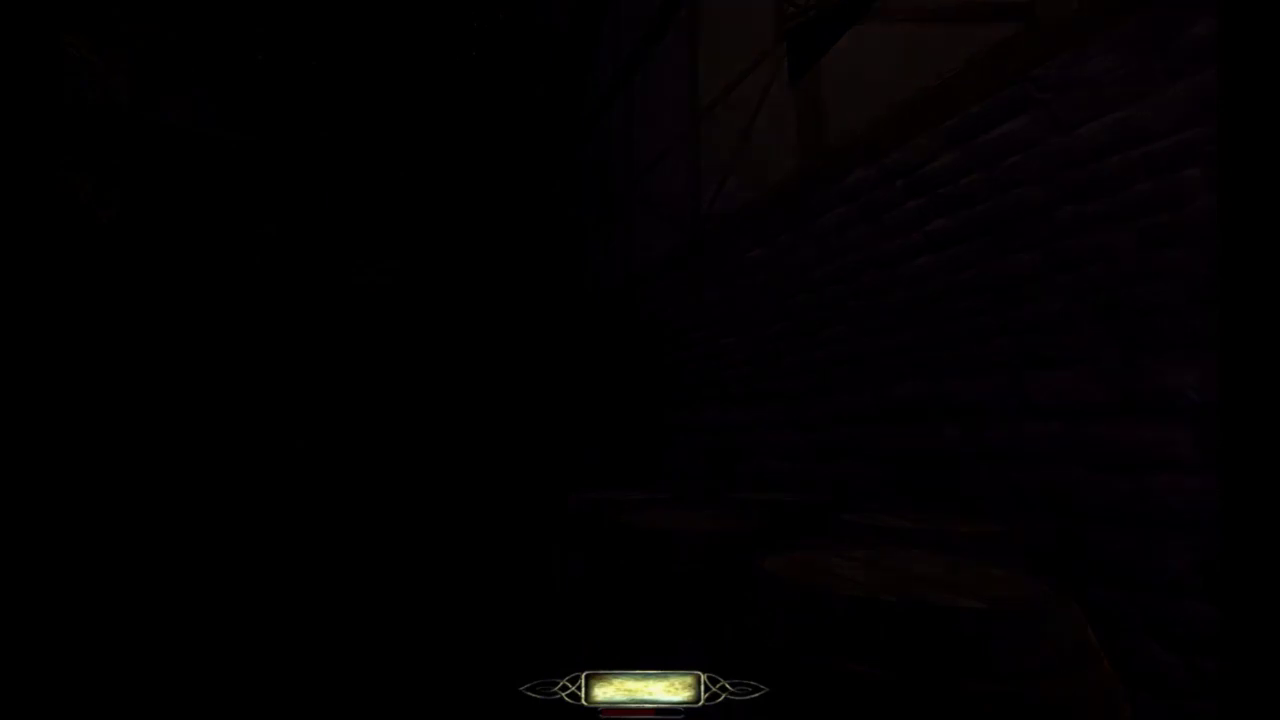
# Step: Open the game console and exit The Dark Mod with the quit command
pyautogui.hotkey('ctrl', 'alt', '`')
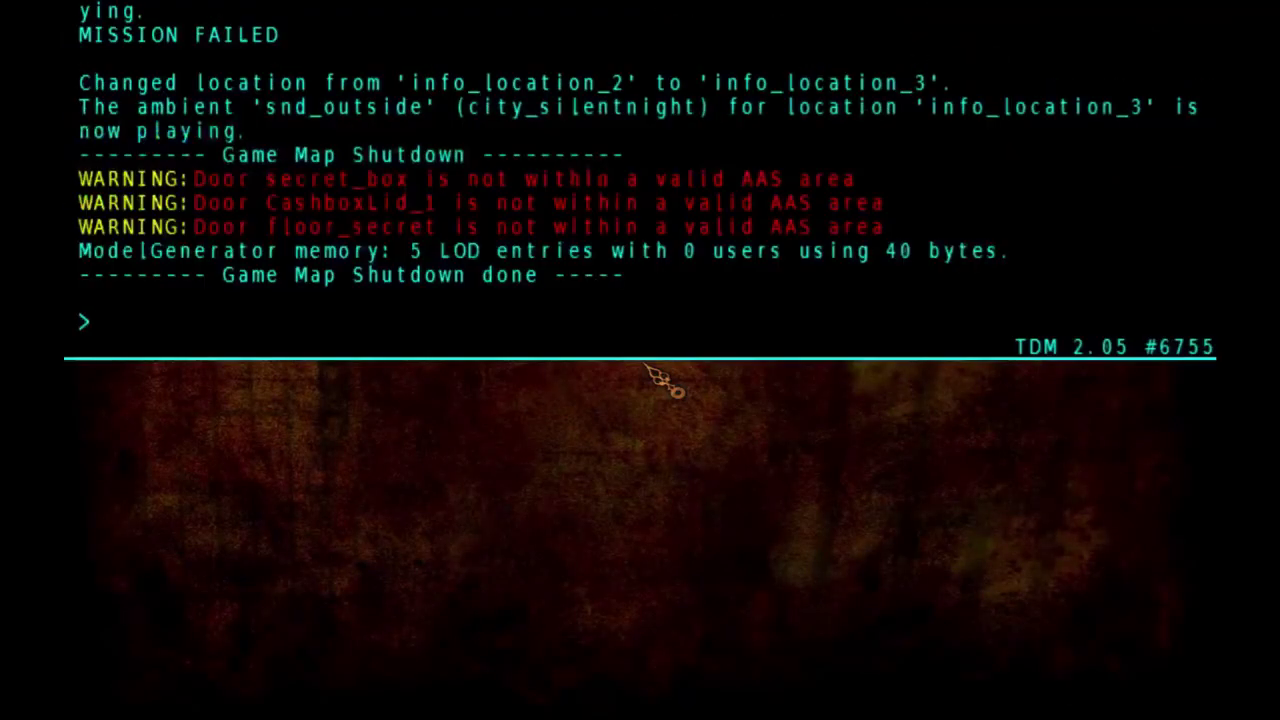
pyautogui.write('quit')
pyautogui.press('Return')
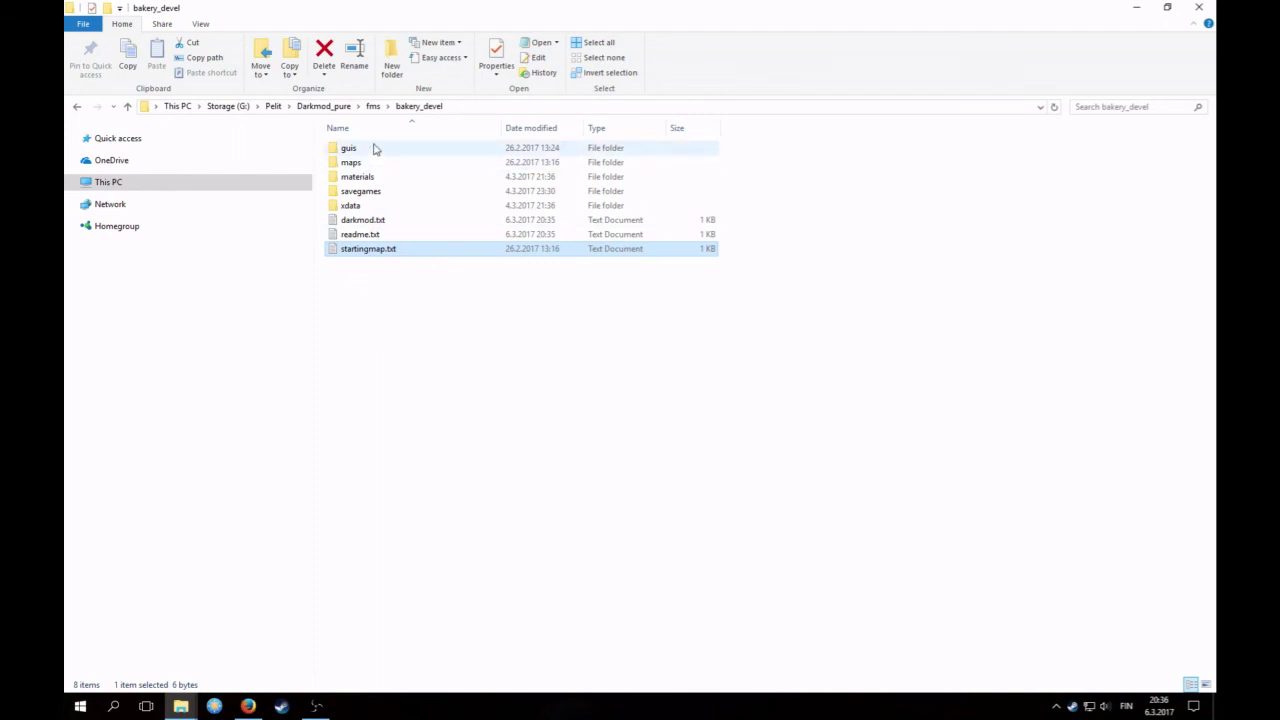
# Step: Check the (Beta) label in the mission title in both darkmod.txt and readme.txt, closing each file unchanged
pyautogui.doubleClick(366, 220)
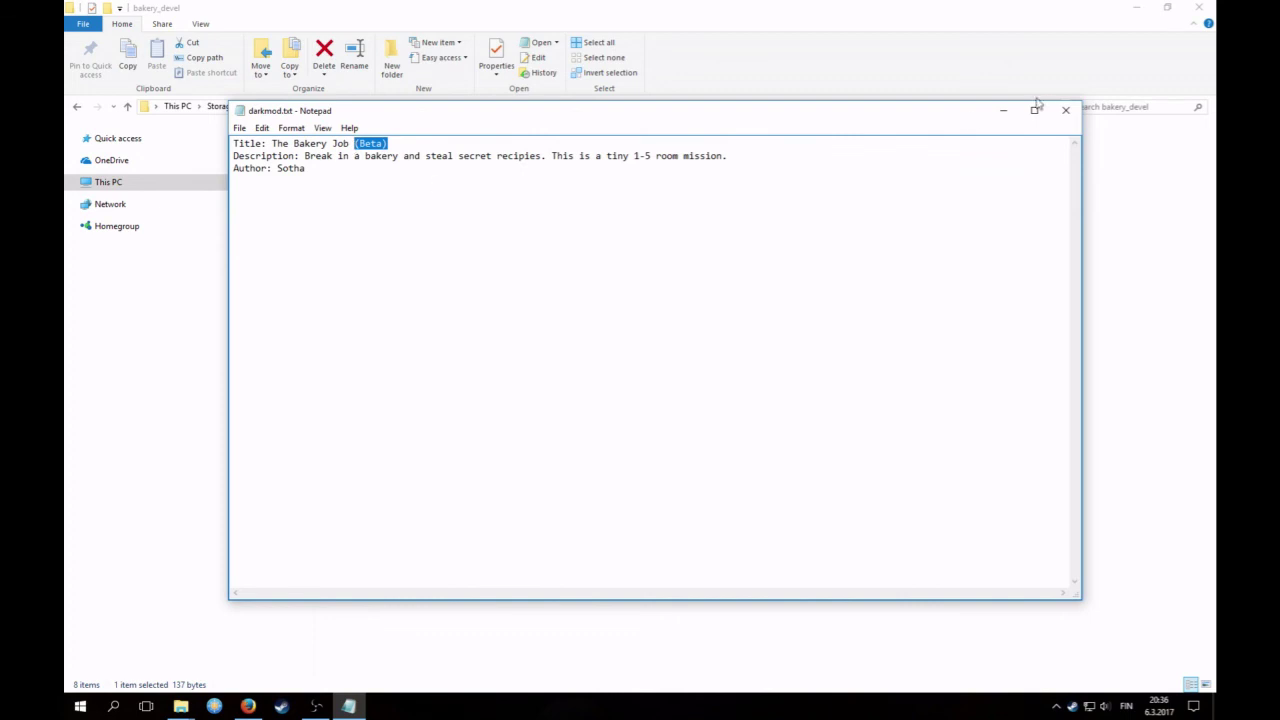
pyautogui.click(1065, 111)
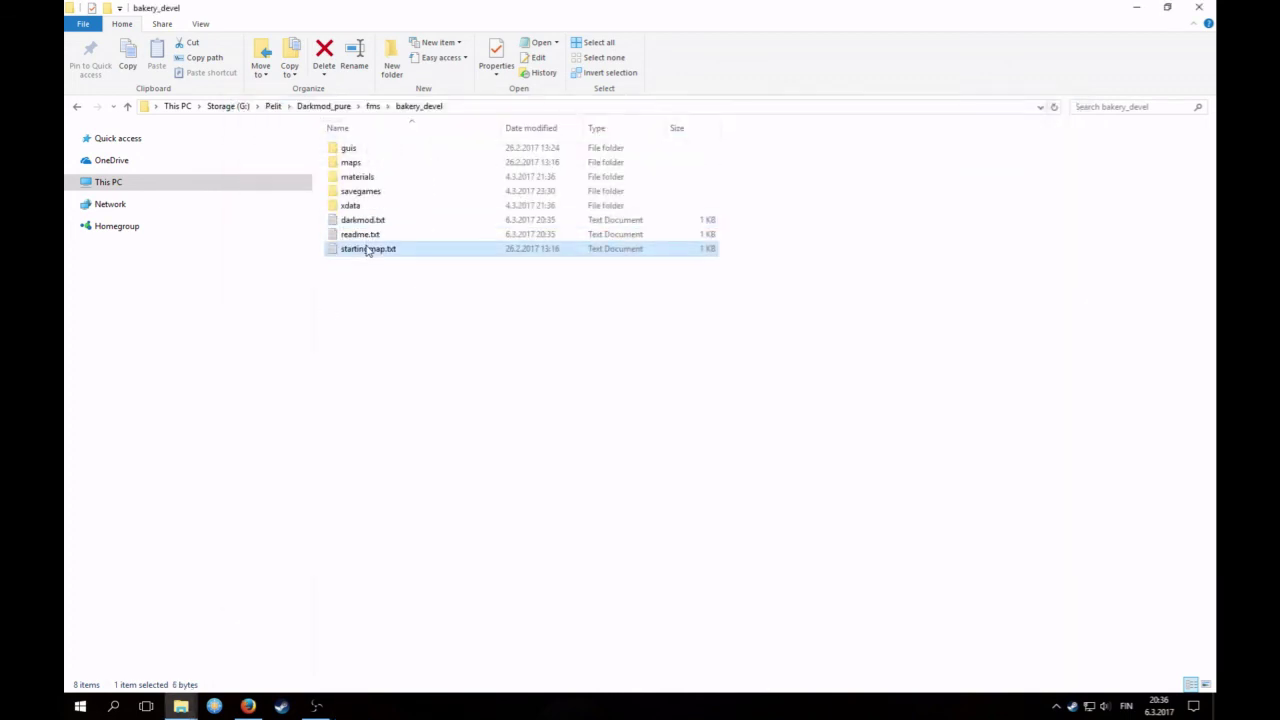
pyautogui.click(362, 236)
pyautogui.doubleClick(363, 240)
pyautogui.hotkey('ctrl', 'shift', 'Left')
pyautogui.hotkey('ctrl', 'shift', 'Left')
pyautogui.hotkey('ctrl', 'shift', 'Left')
pyautogui.hotkey('ctrl', 'shift', 'Left')
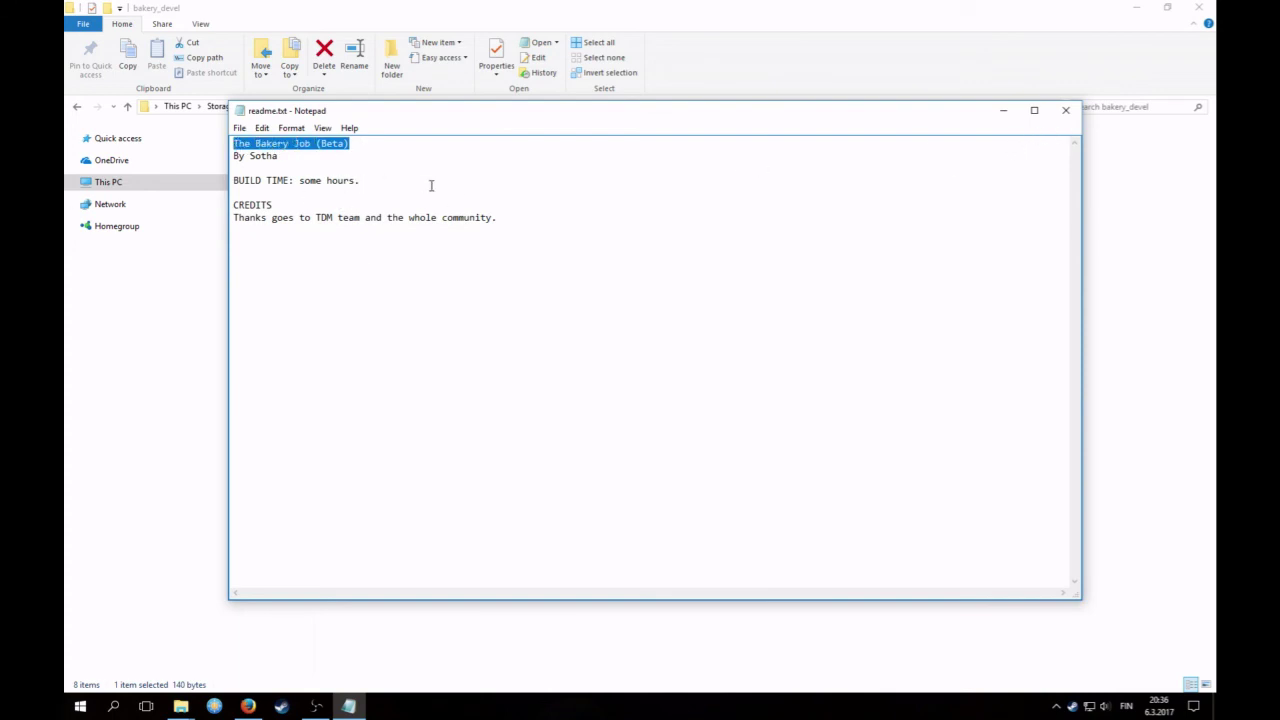
pyautogui.click(1066, 111)
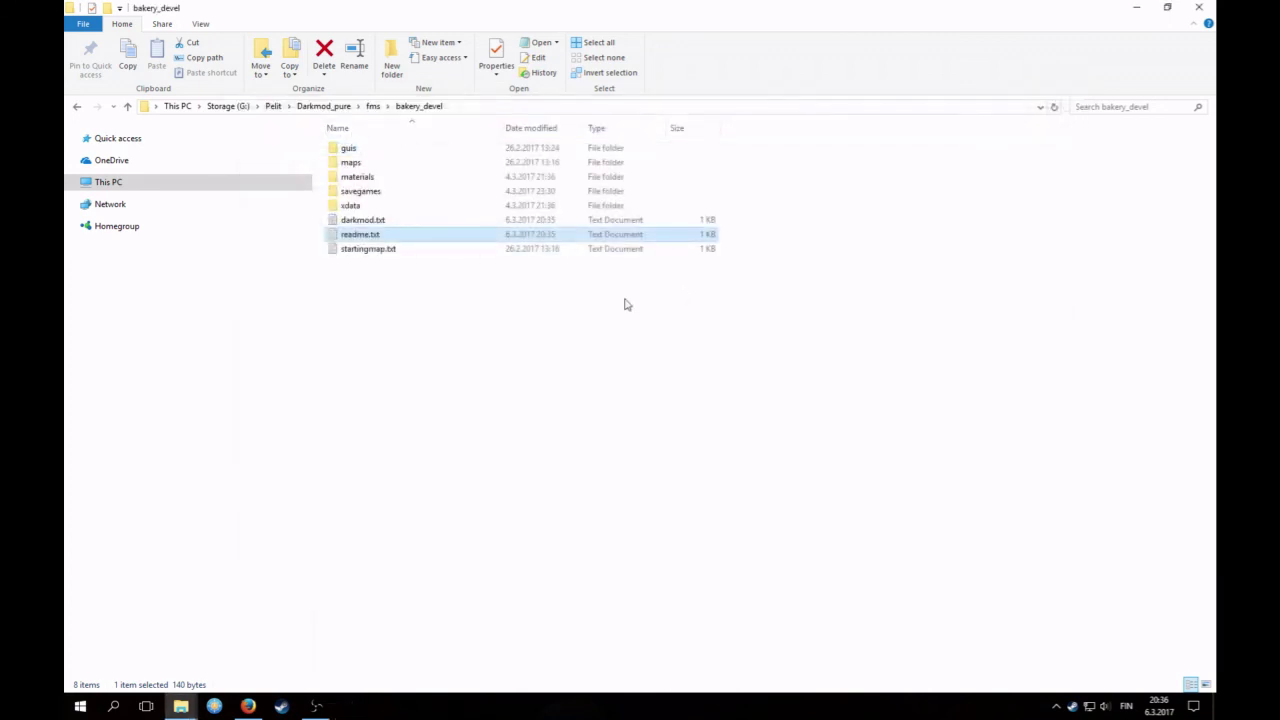
# Step: Compress all files and folders in bakery_devel into one zip archive
pyautogui.click(397, 342)
pyautogui.moveTo(435, 337); pyautogui.dragTo(332, 140)
pyautogui.rightClick(378, 259)
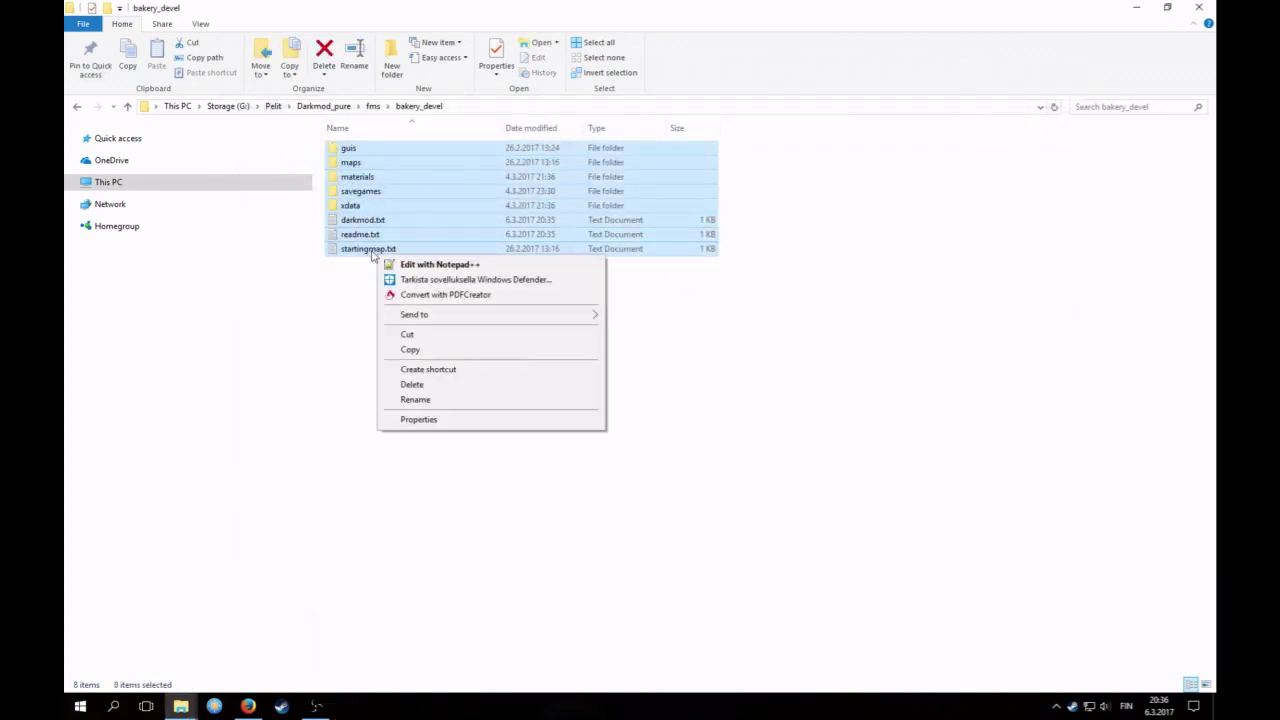
pyautogui.rightClick(368, 250)
pyautogui.moveTo(424, 312)
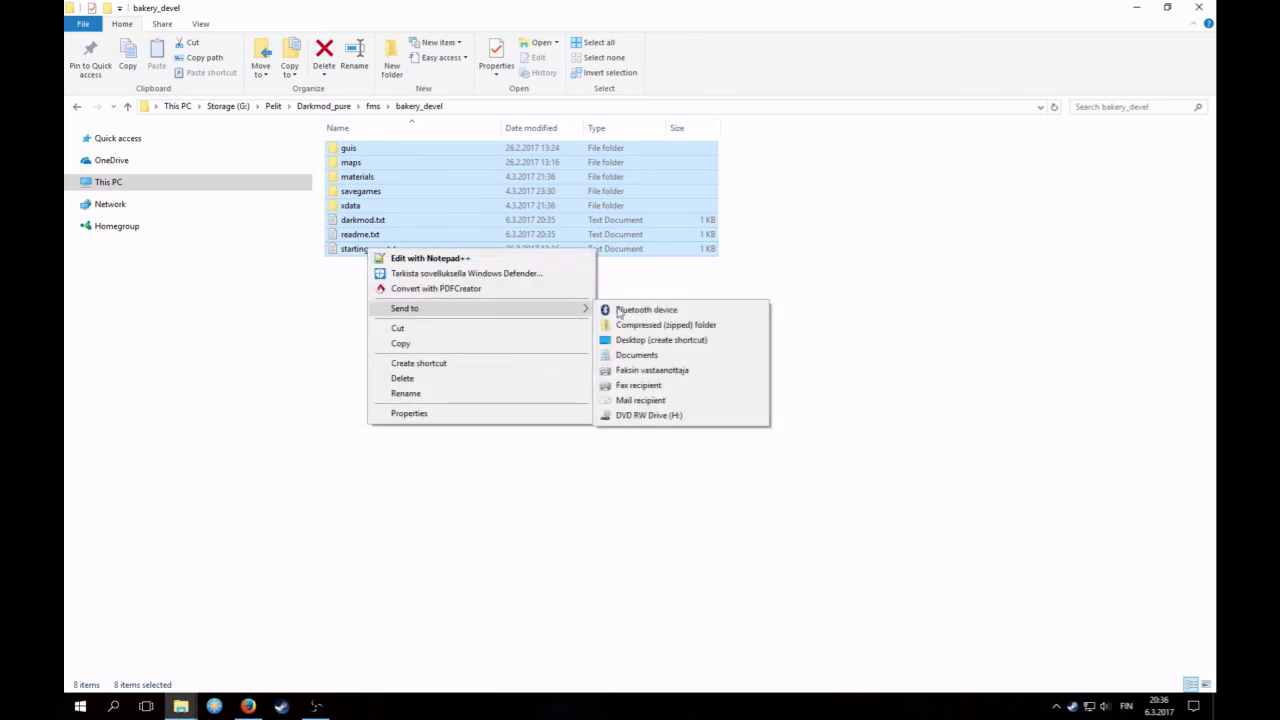
pyautogui.click(705, 326)
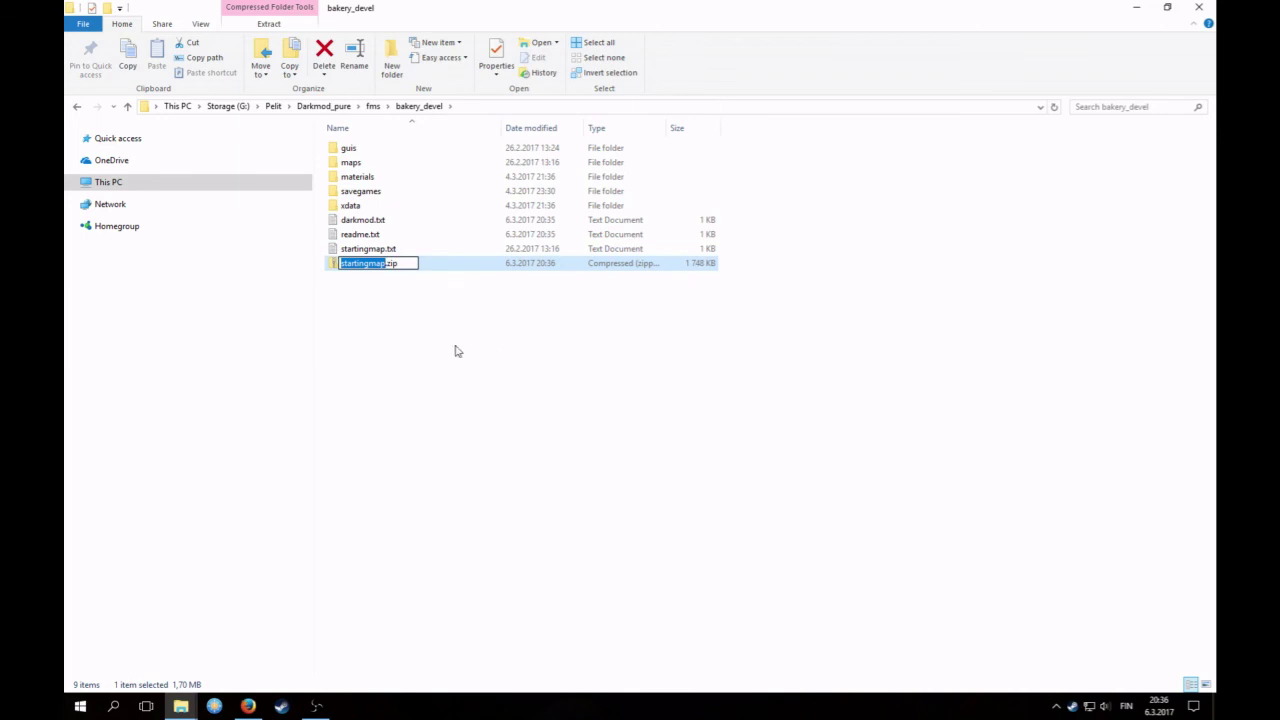
# Step: Rename the new archive as bakery_beta.pk4, accepting the changed file extension
pyautogui.write('bakery_beta.pk4')
pyautogui.press('Return')
pyautogui.click(704, 359)
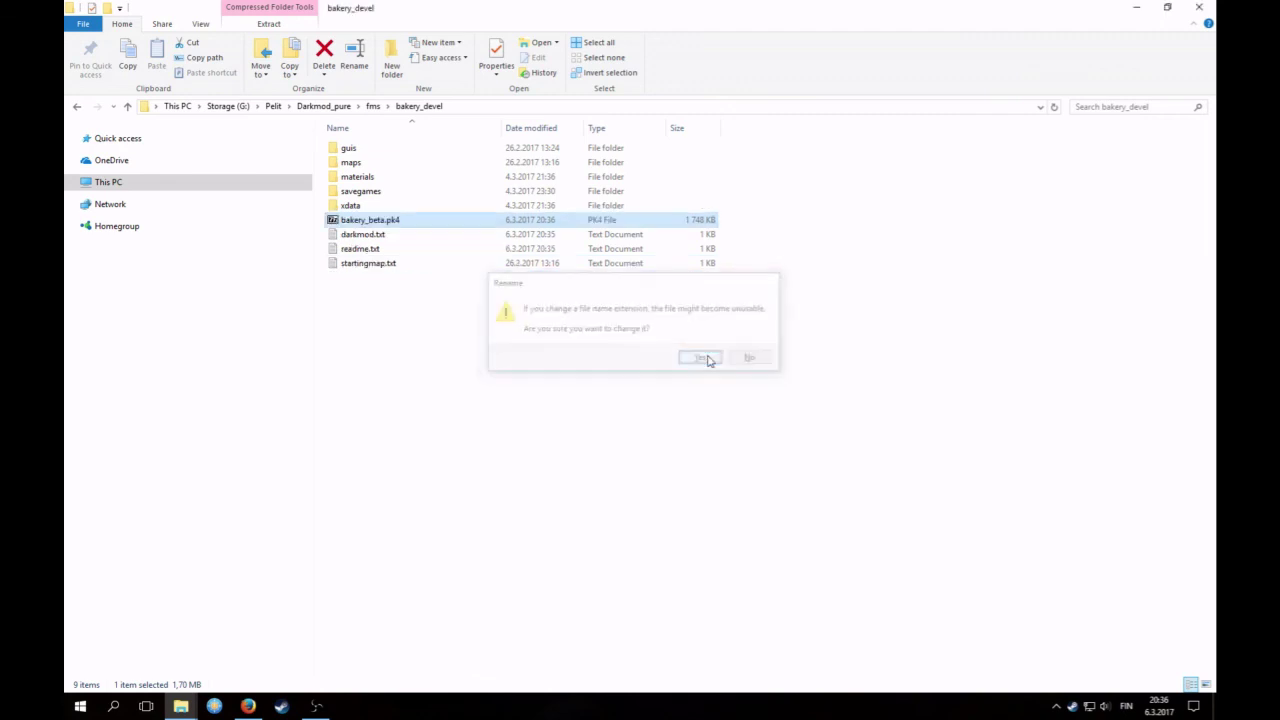